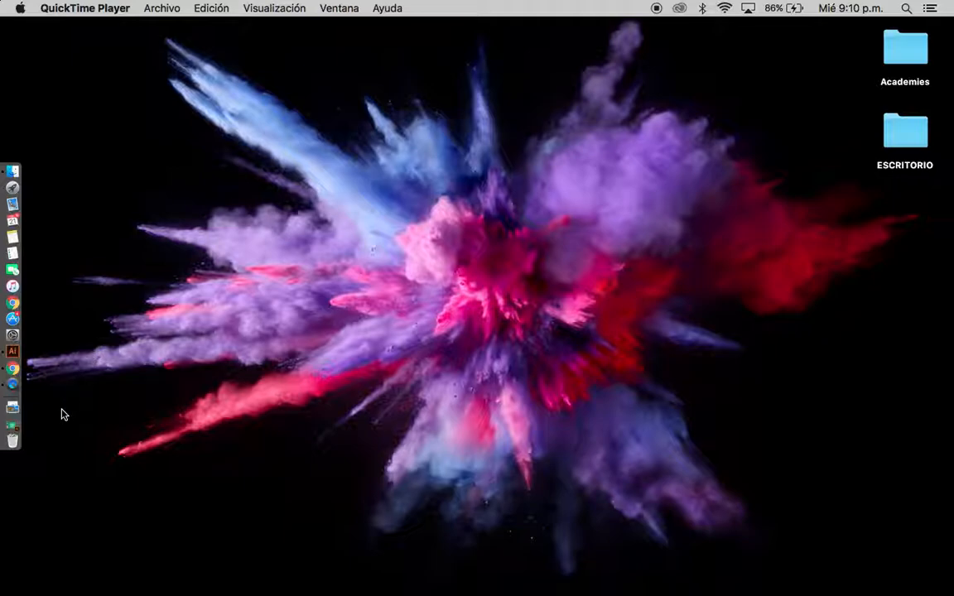
Switch to the OC Best.ai window in Illustrator and start a new document named Best
left_click(18, 428)
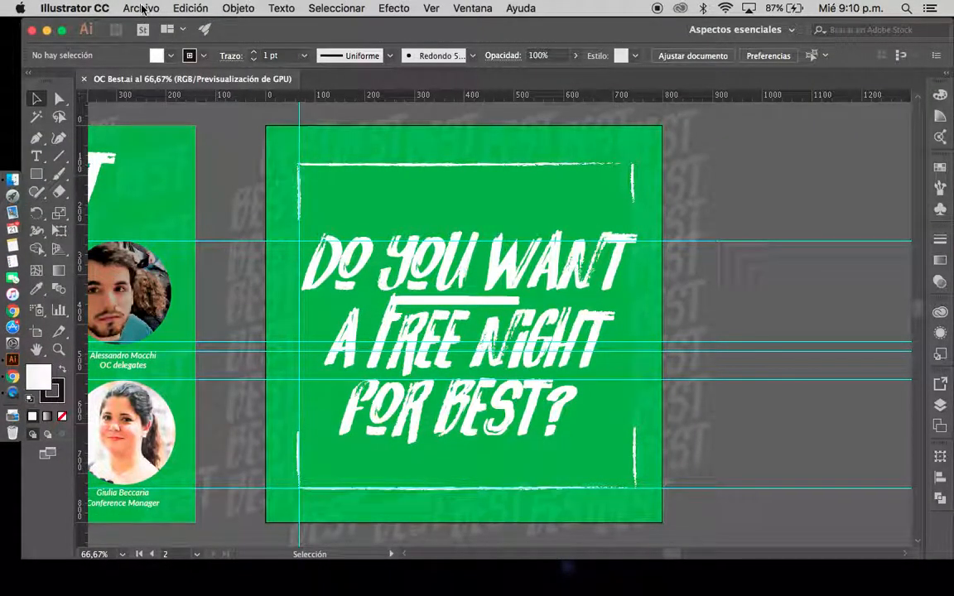
left_click(140, 8)
left_click(135, 25)
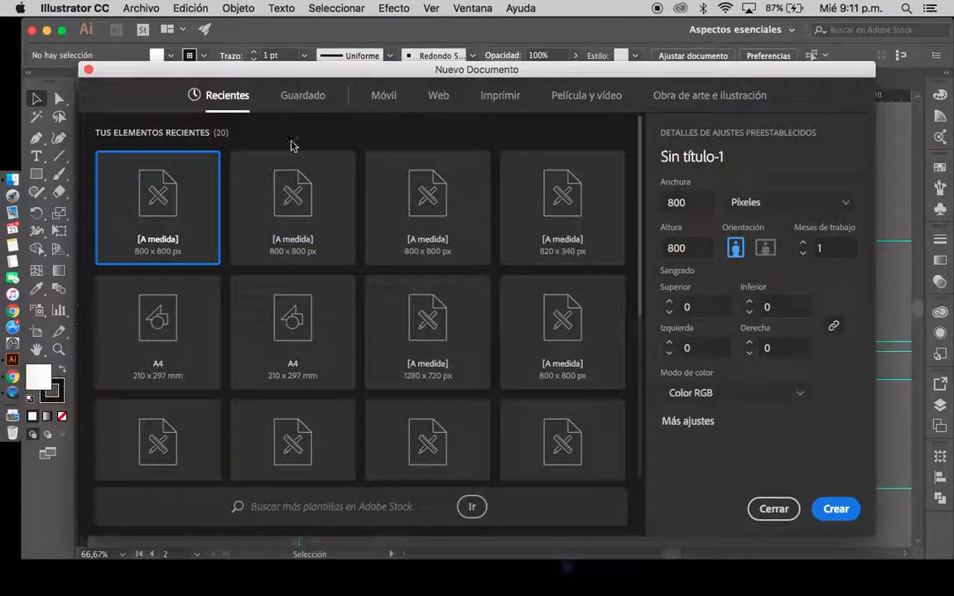
left_click(681, 155)
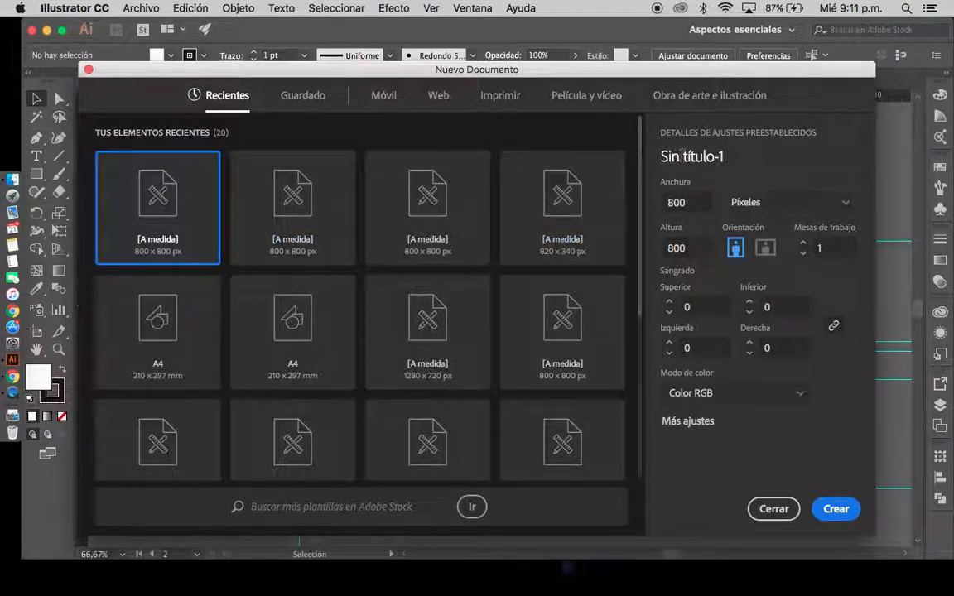
left_click_drag(729, 157, 652, 163)
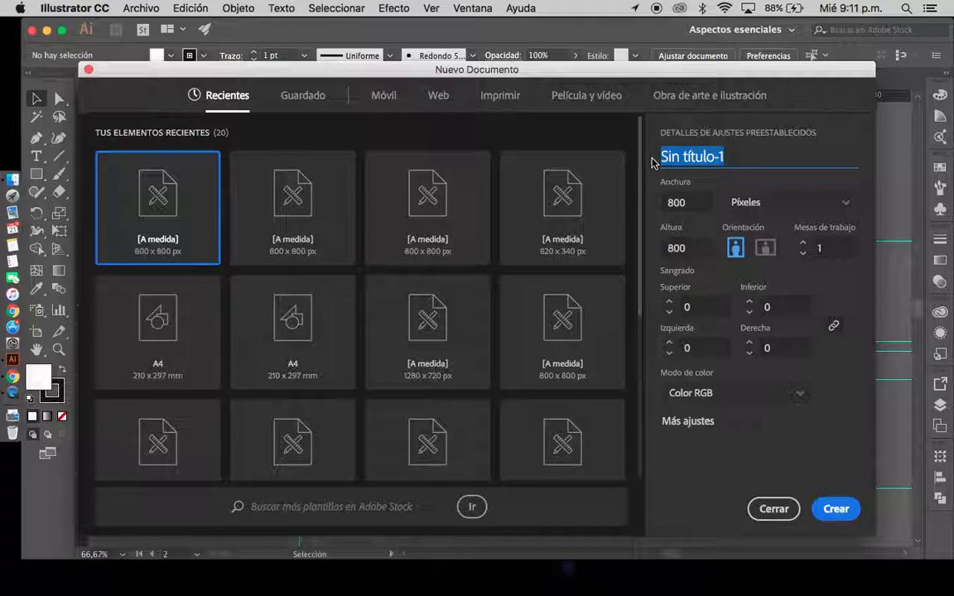
type("Best")
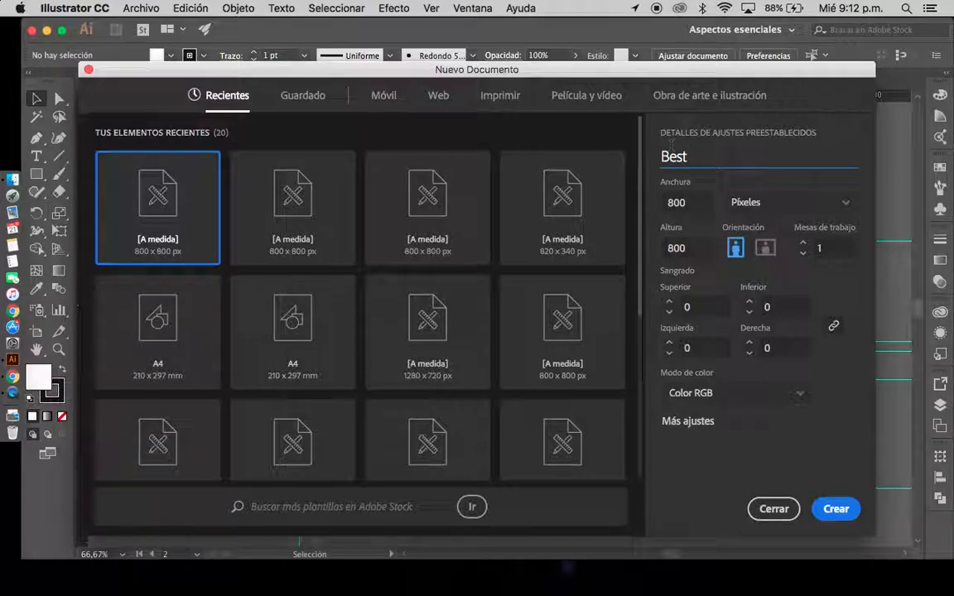
Create the document at 800 x 800 with Píxeles units, one artboard and Color RGB mode
left_click(849, 205)
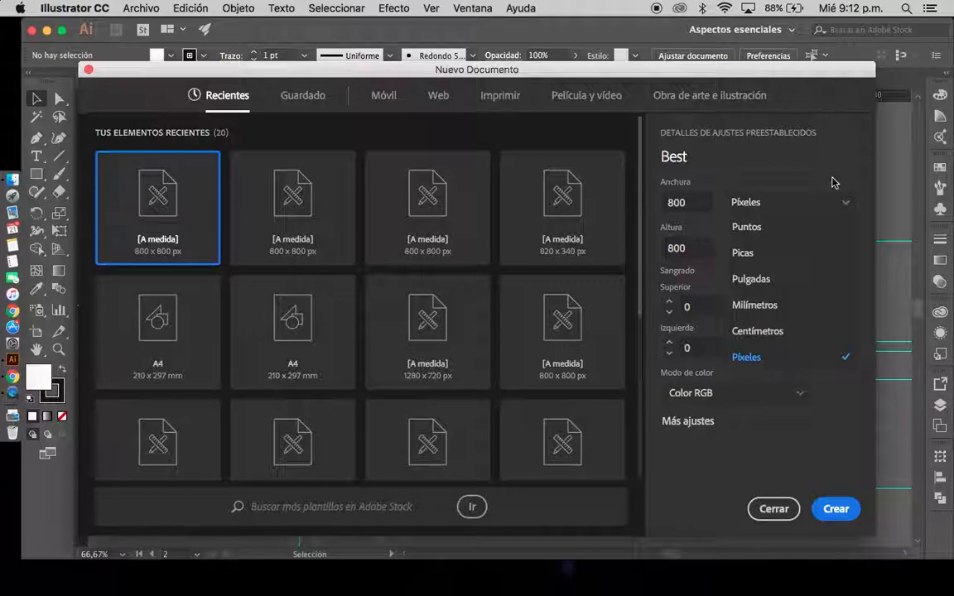
left_click(782, 367)
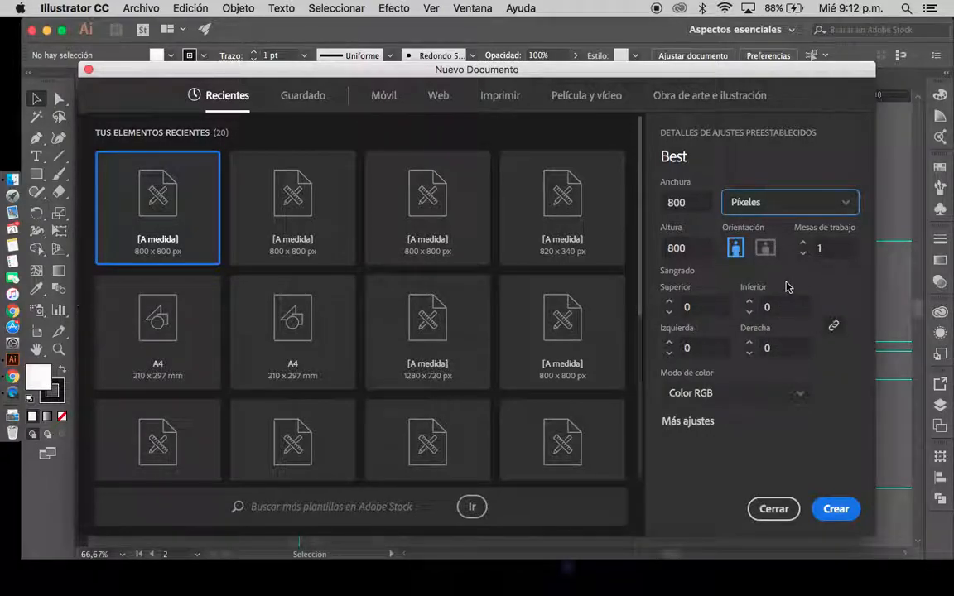
left_click(695, 202)
left_click(699, 248)
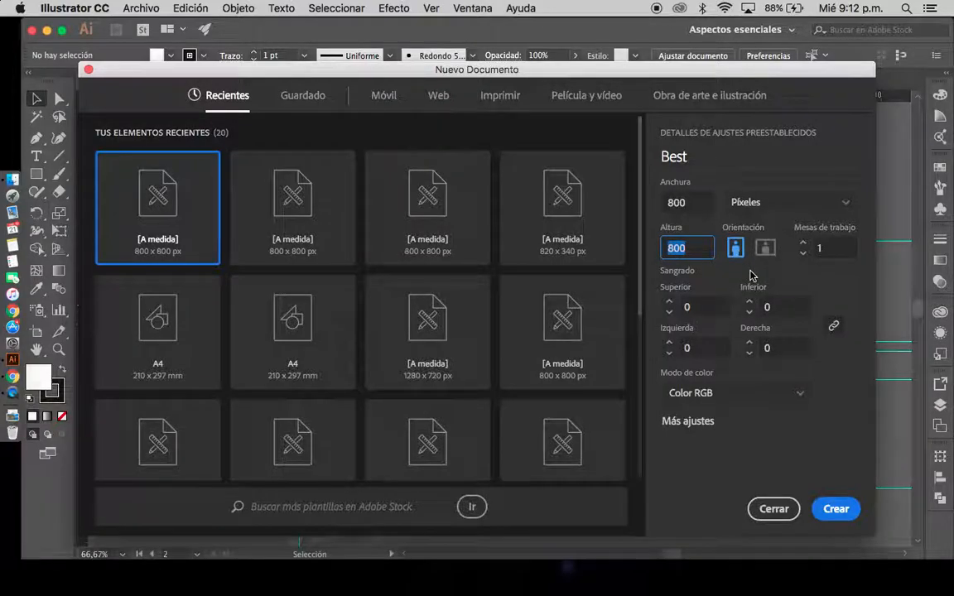
left_click(841, 289)
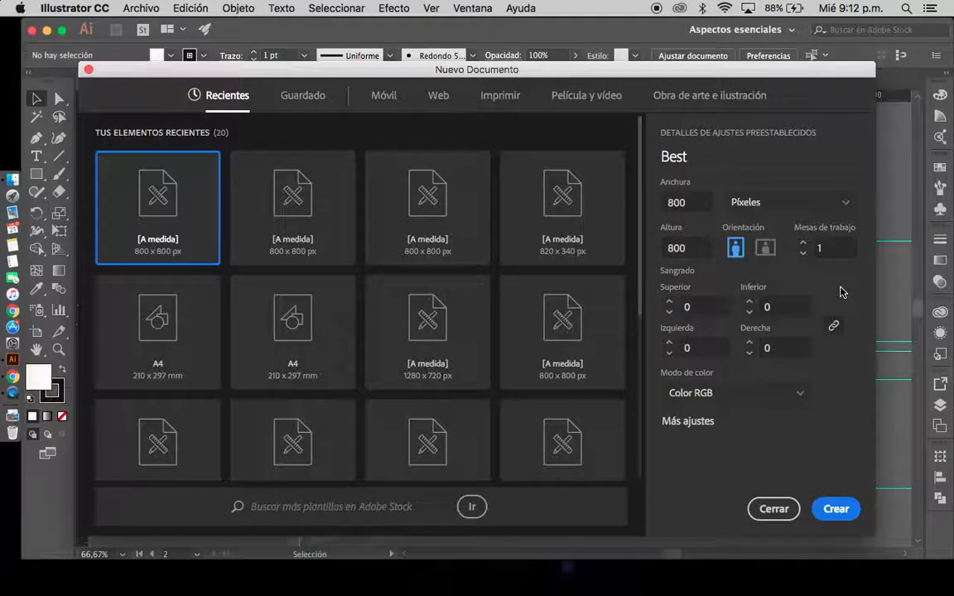
left_click(803, 246)
left_click(803, 254)
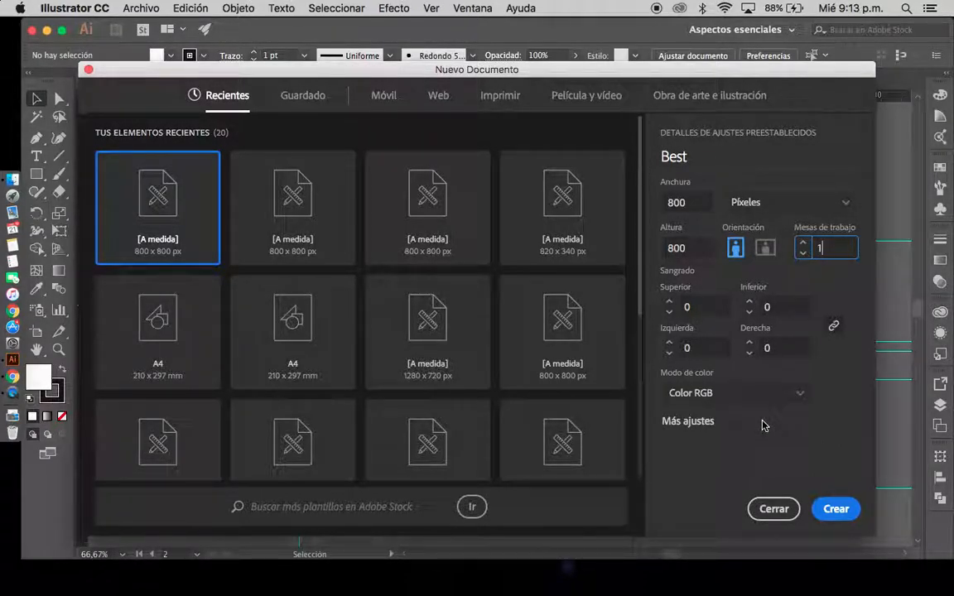
left_click(800, 397)
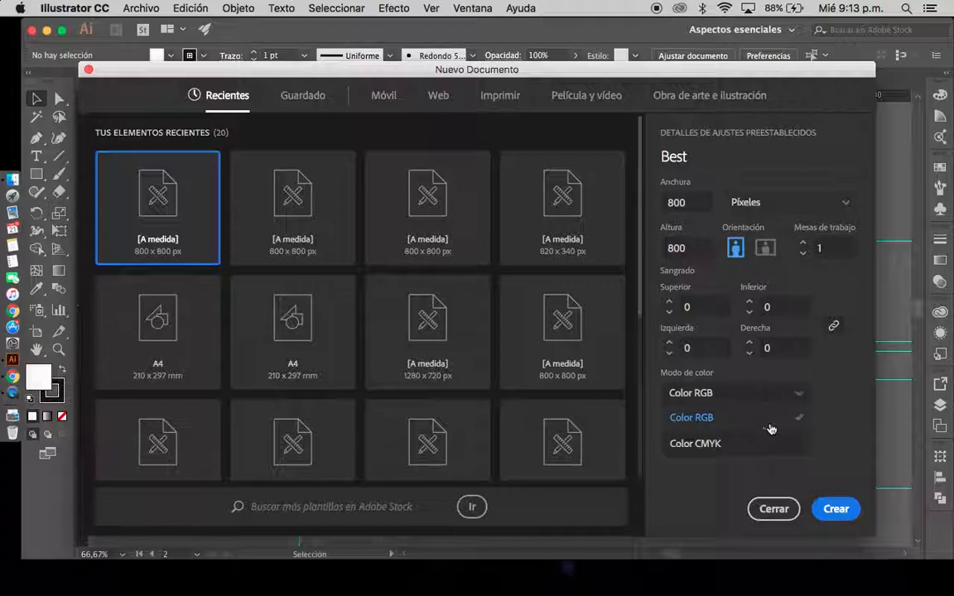
left_click(715, 424)
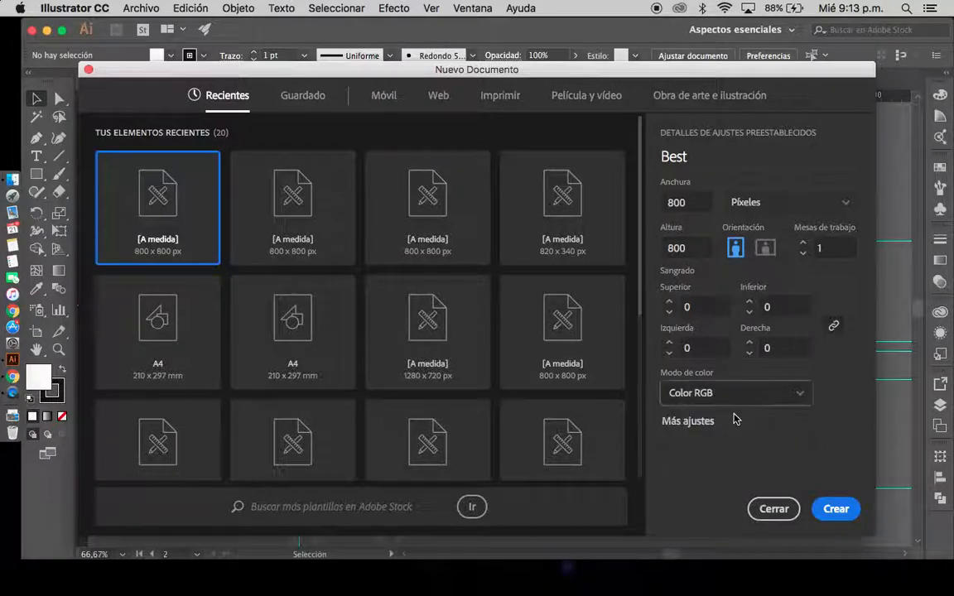
left_click(836, 509)
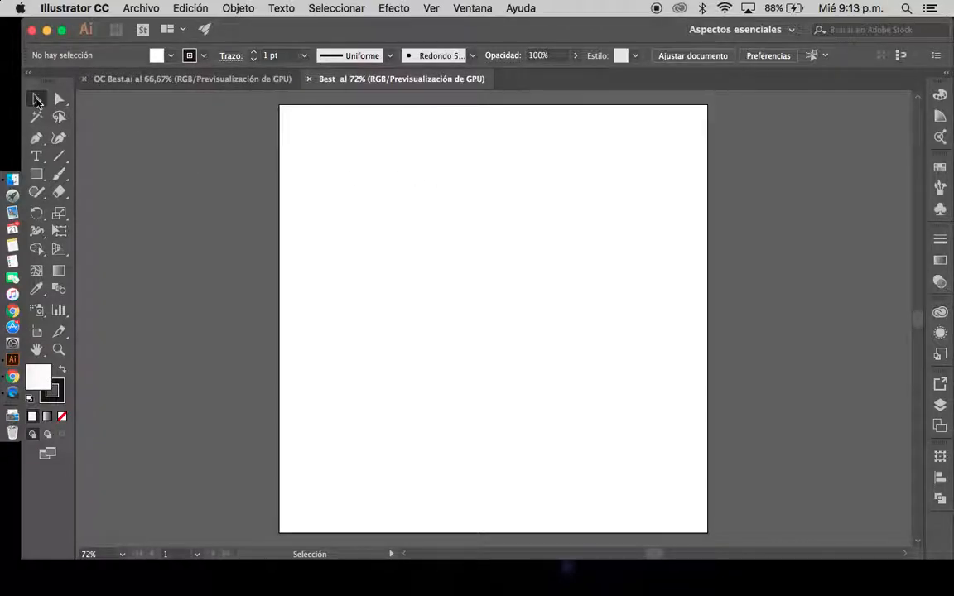
Place a trial point text beside the artboard and delete it
left_click(364, 242)
left_click(466, 300)
left_click(37, 156)
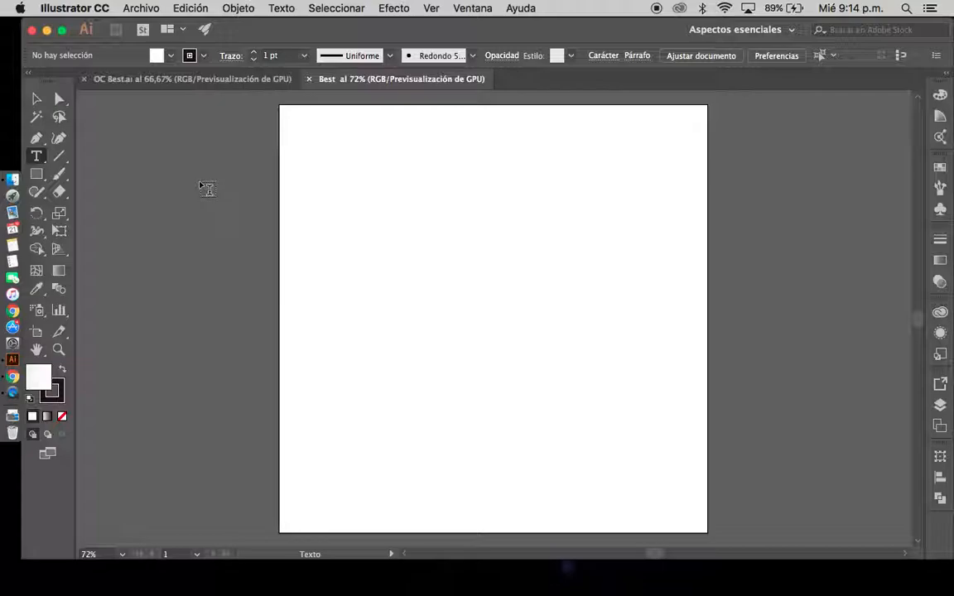
left_click(149, 153)
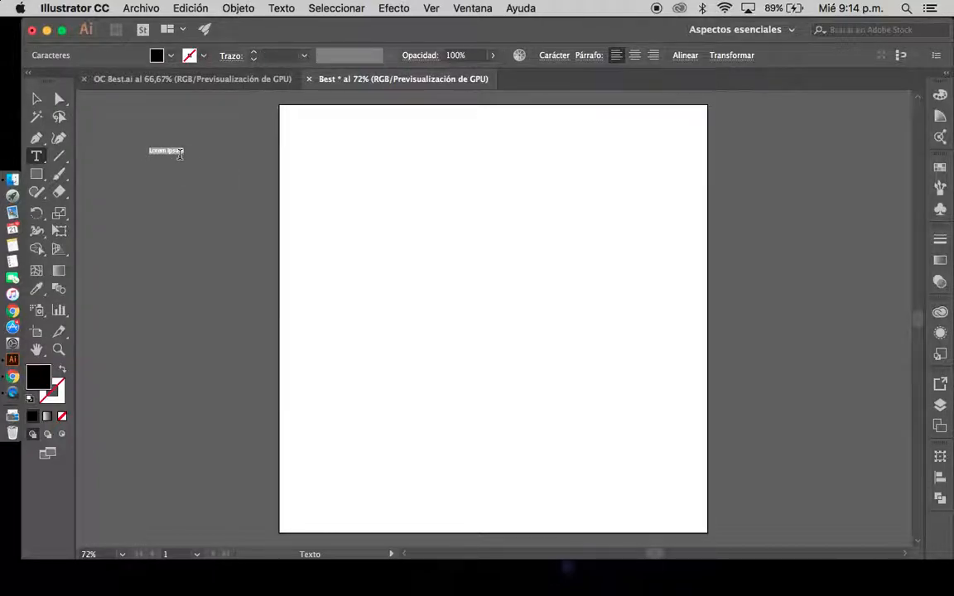
type("Insdmmm")
key("super+a")
key("BackSpace")
key("Escape")
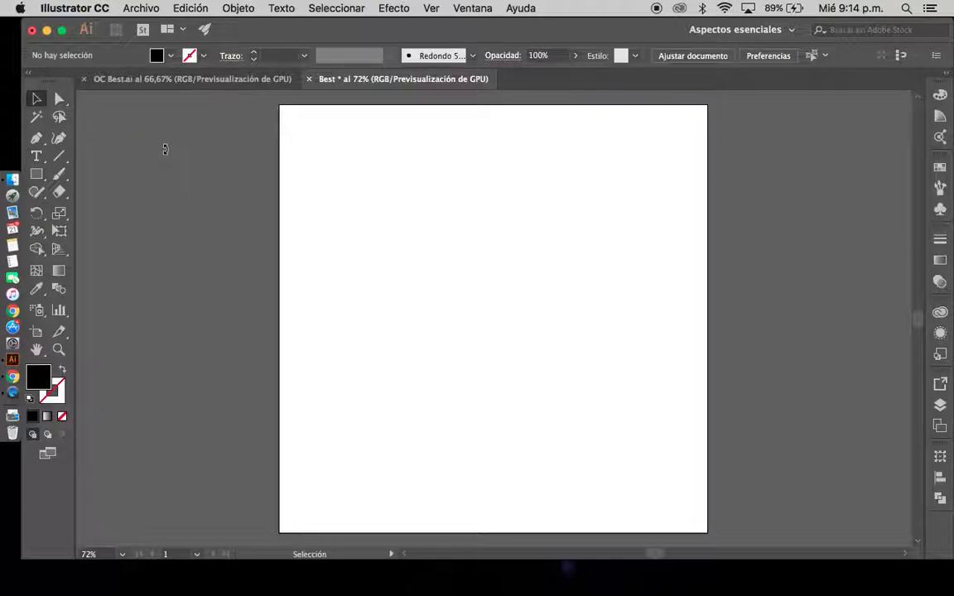
Draw a text area across the upper part of the artboard and delete it
left_click(36, 156)
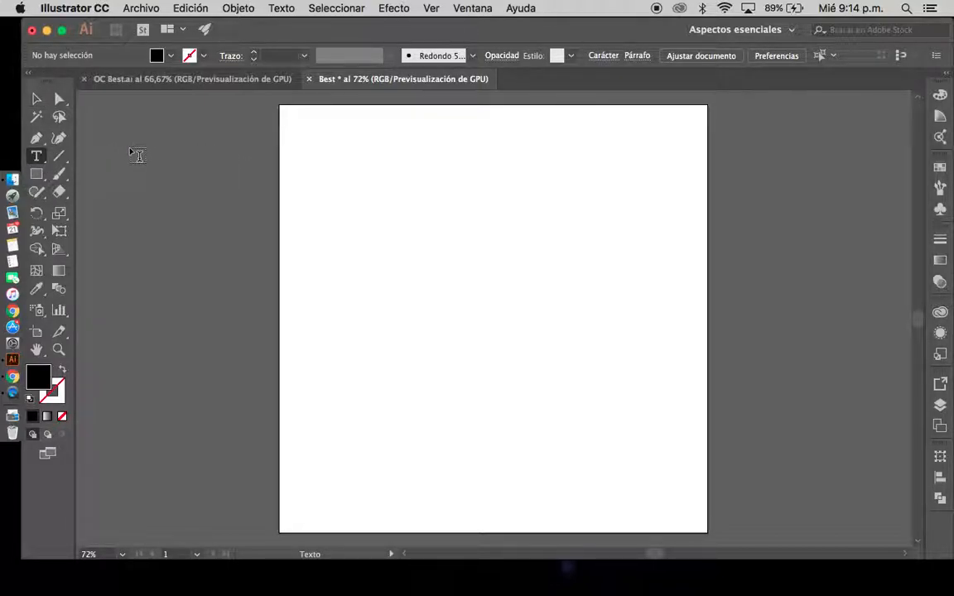
left_click_drag(311, 153, 678, 261)
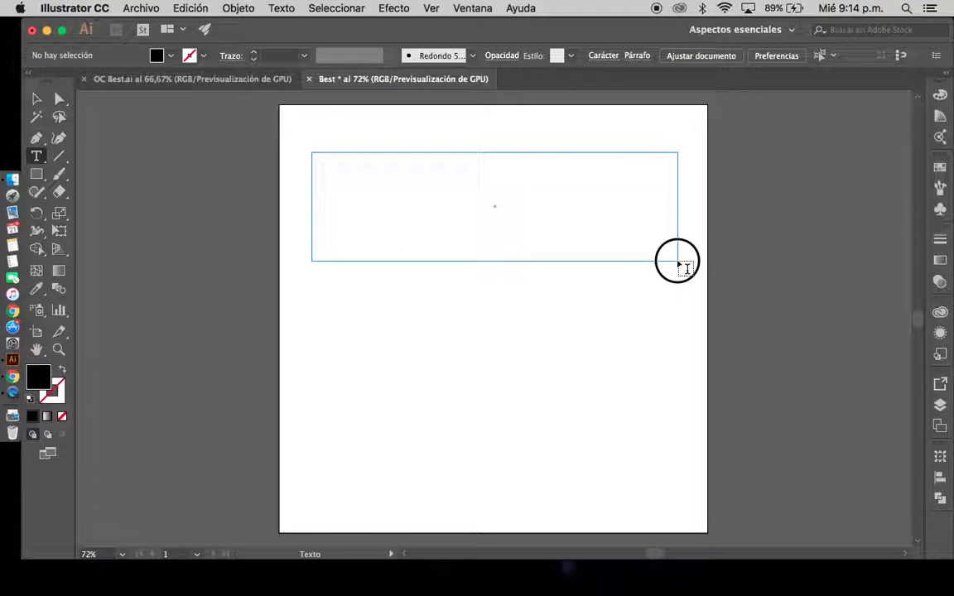
left_click_drag(678, 263, 675, 288)
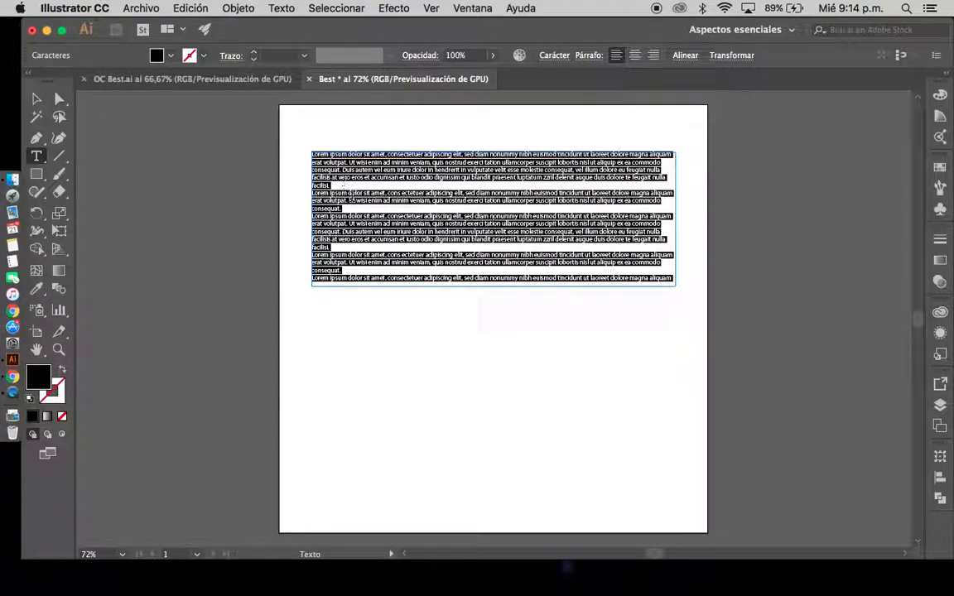
left_click(35, 100)
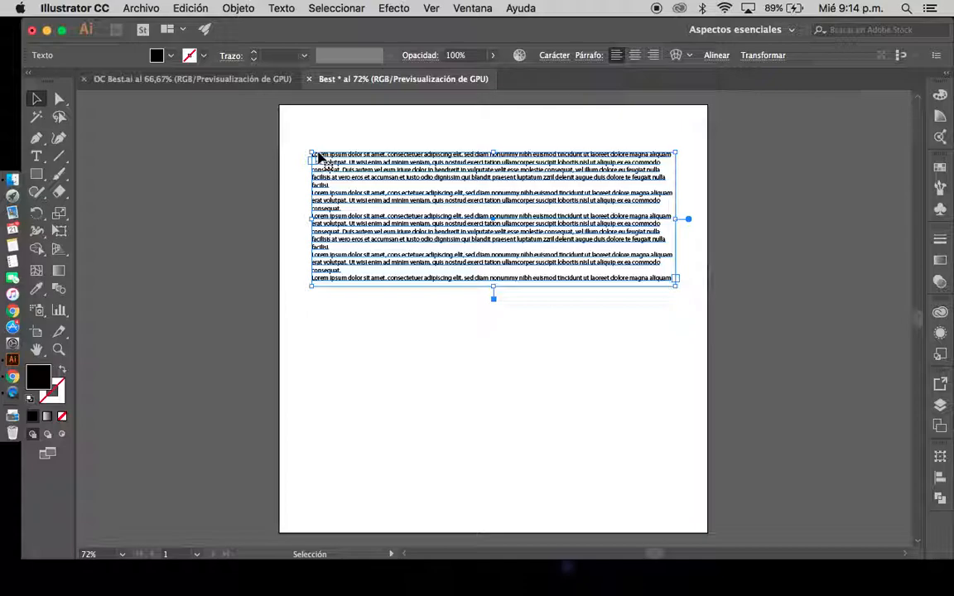
key("Delete")
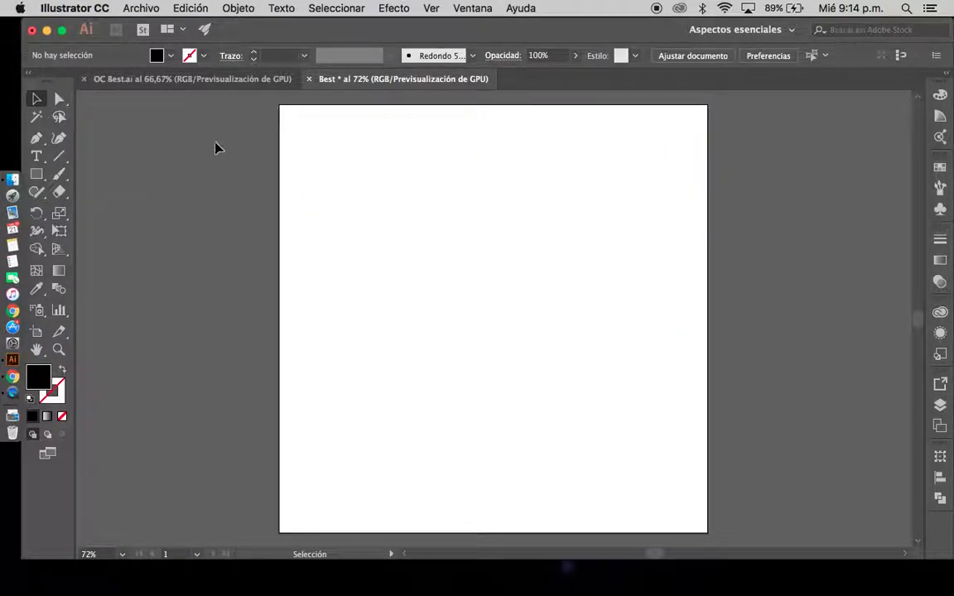
Inspect the fill colour of the green background rectangle in OC Best.ai and return to the Best document
left_click(215, 78)
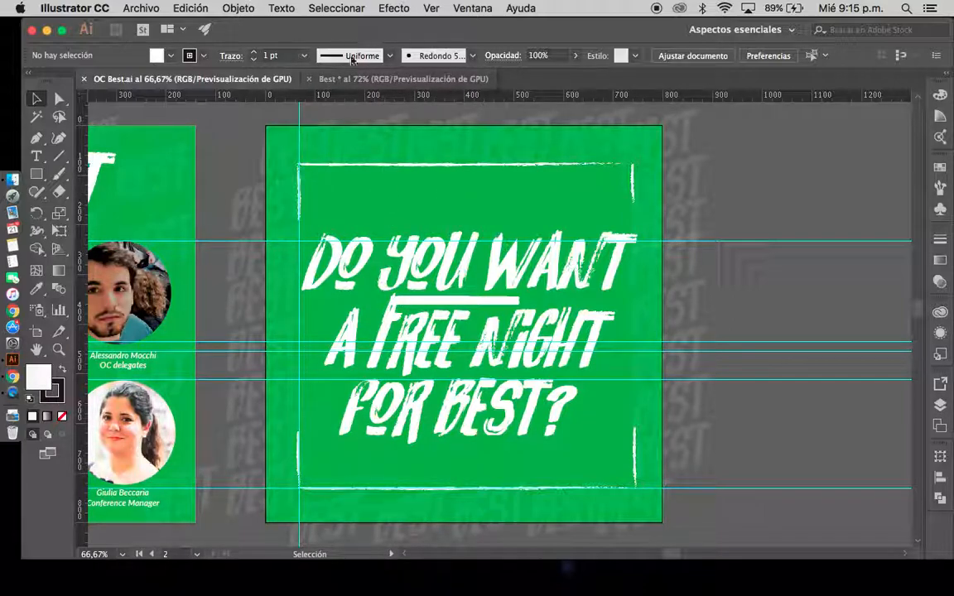
left_click(362, 201)
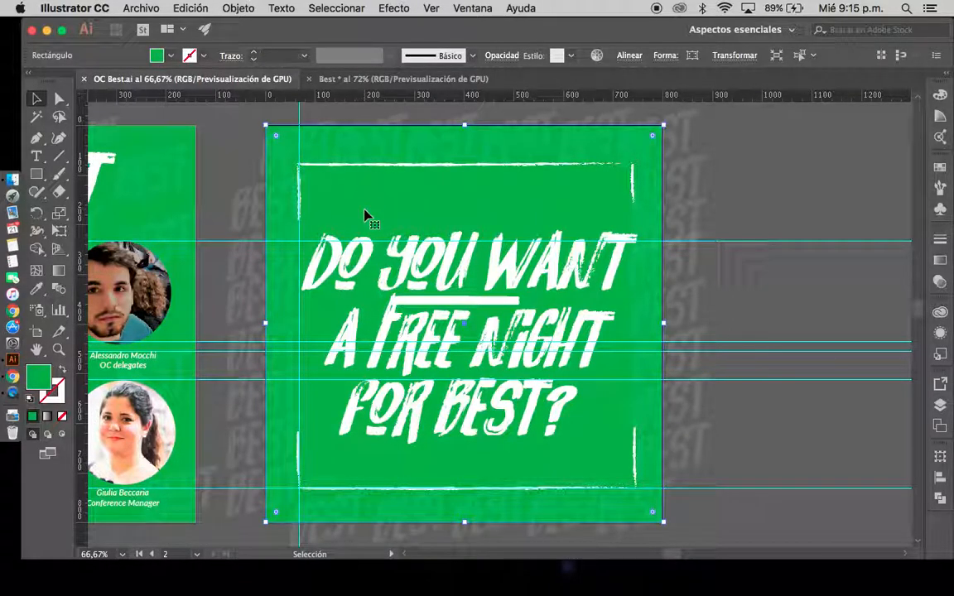
double_click(41, 384)
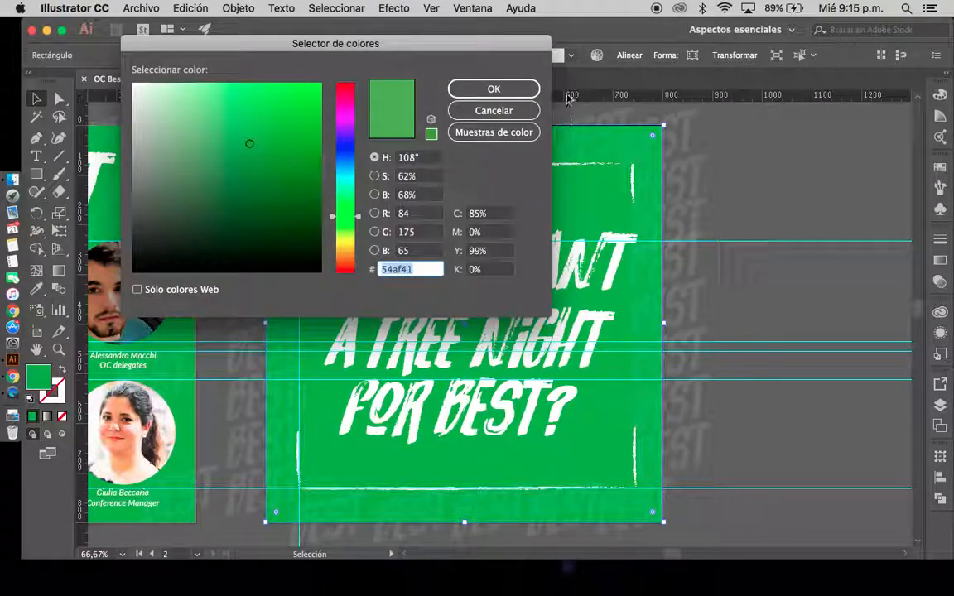
left_click(493, 88)
left_click(384, 81)
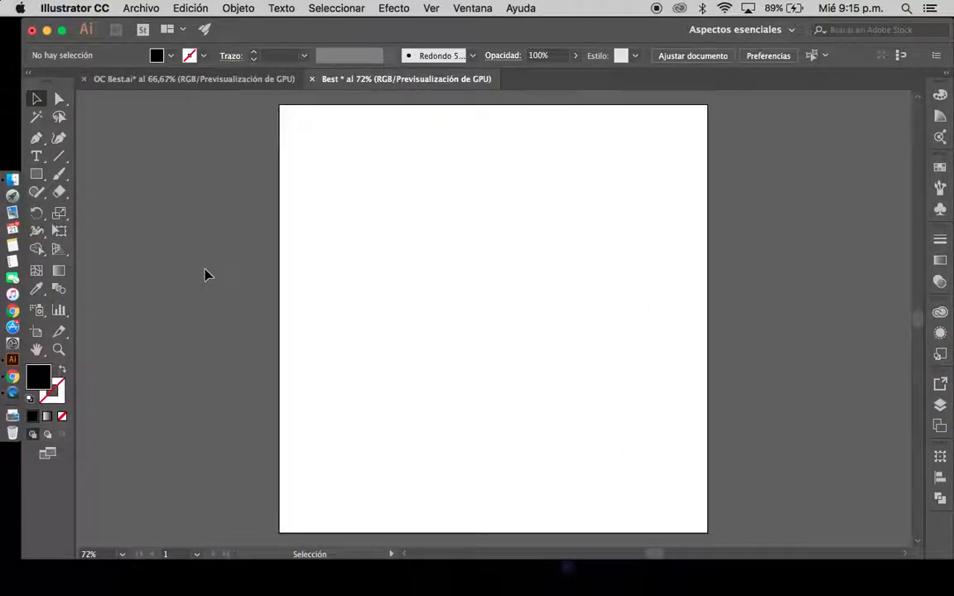
Create an 800 x 800 px rectangle starting at the artboard's top-left corner
left_click(37, 176)
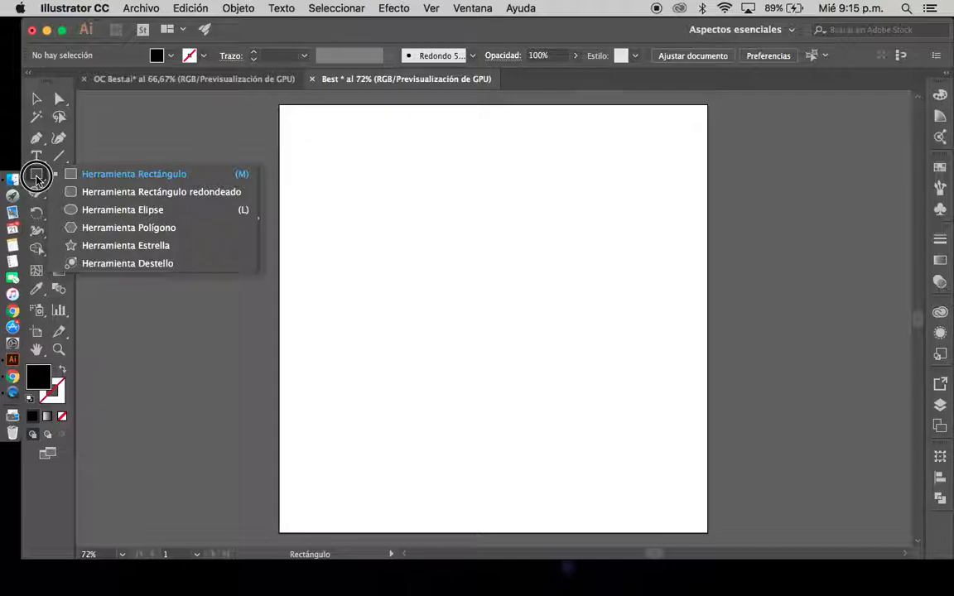
left_click(158, 179)
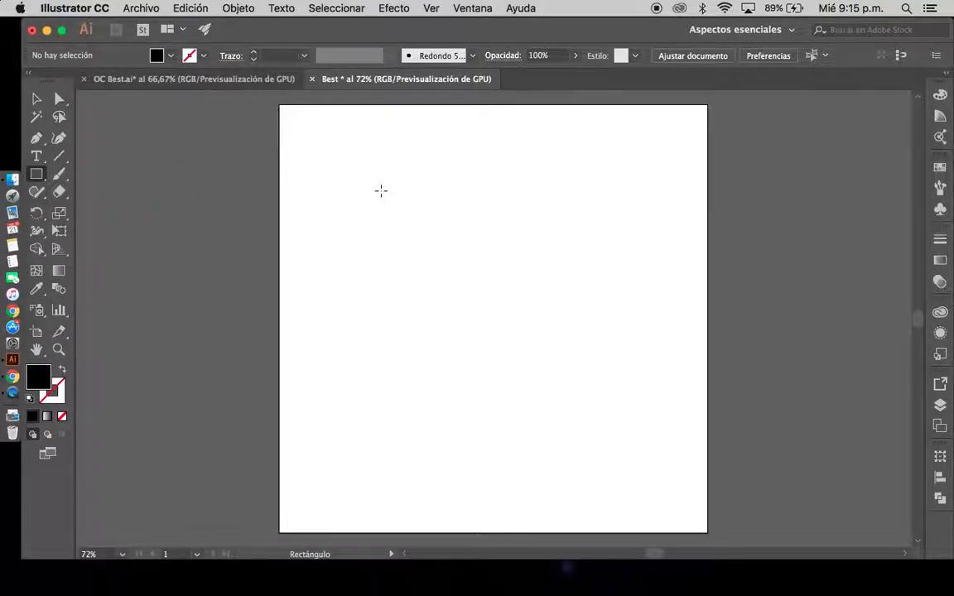
left_click(279, 104)
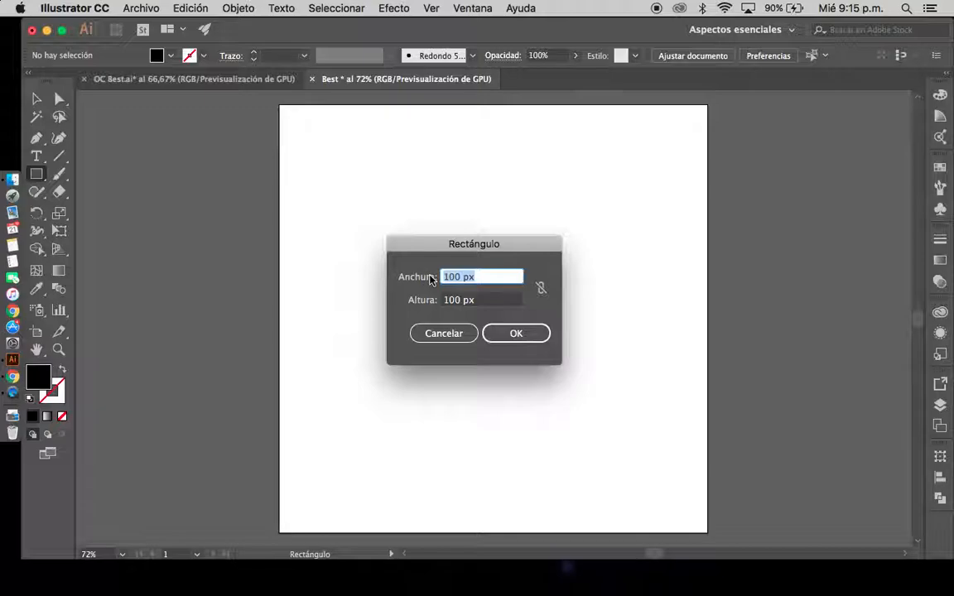
left_click(460, 277)
left_click_drag(461, 279, 426, 276)
type("800")
key("Tab")
type("80")
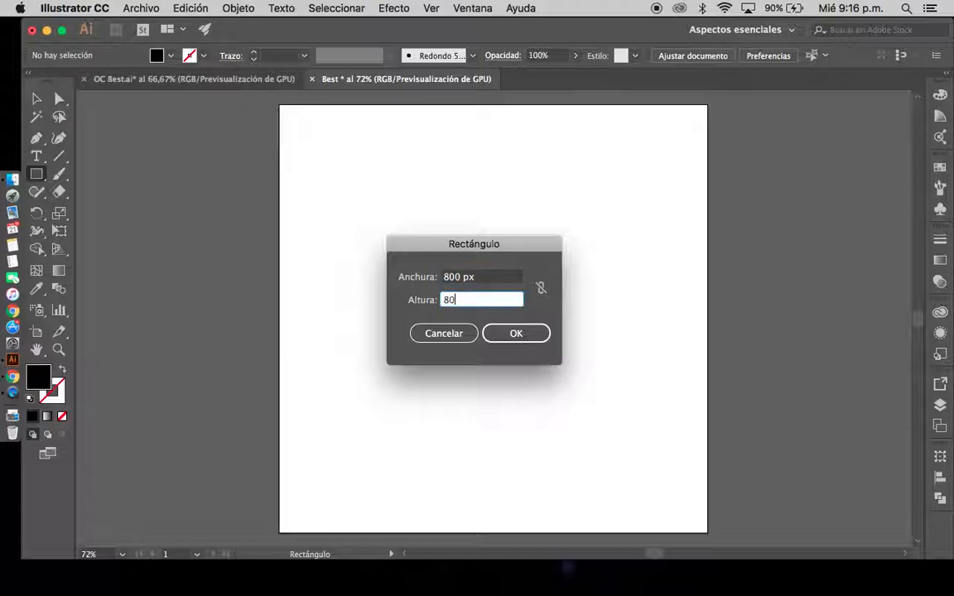
type("0")
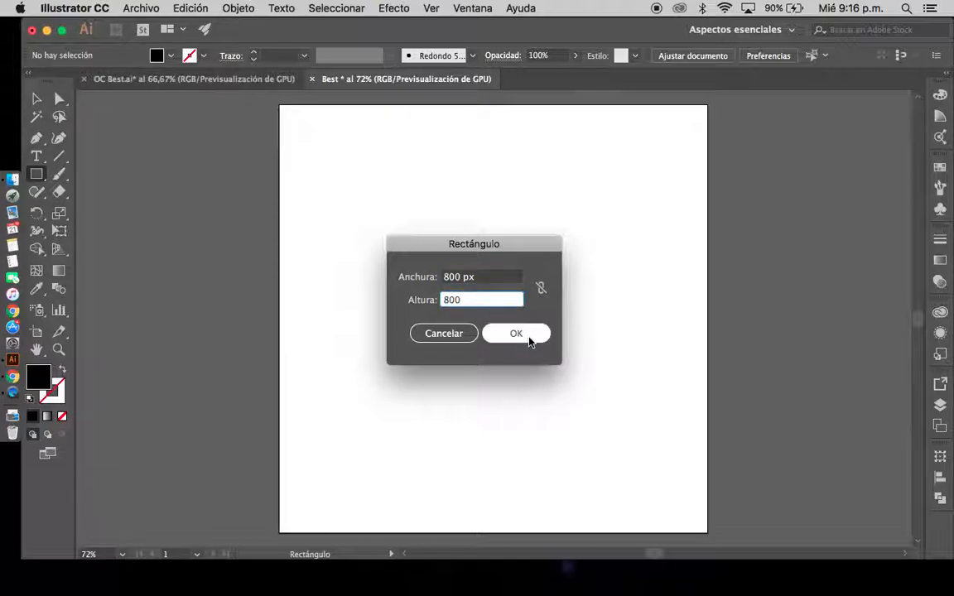
left_click(527, 334)
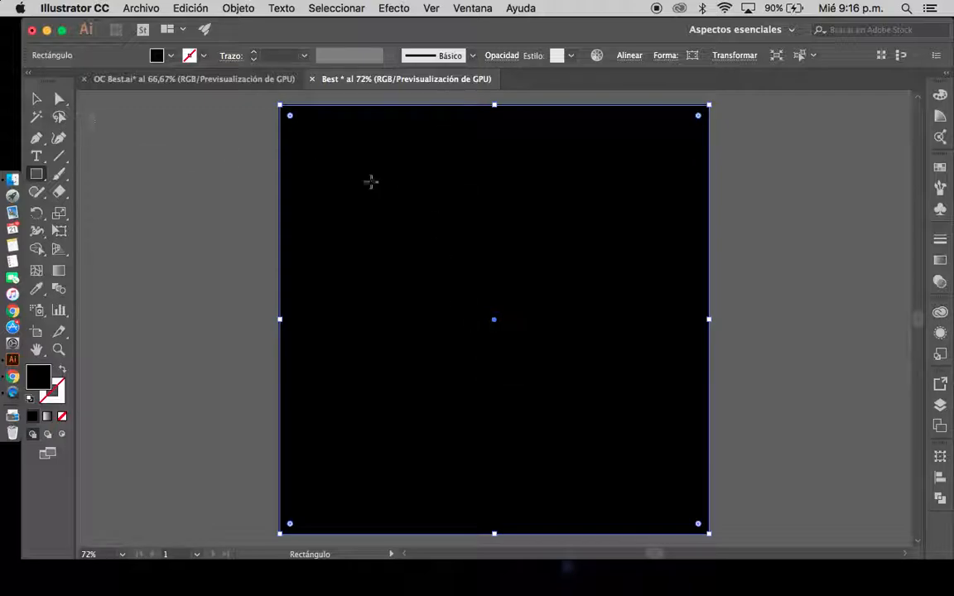
Move the black rectangle slightly down and to the right, off the artboard's edges, and deselect it
key("v")
left_click_drag(571, 224, 600, 234)
left_click(219, 149)
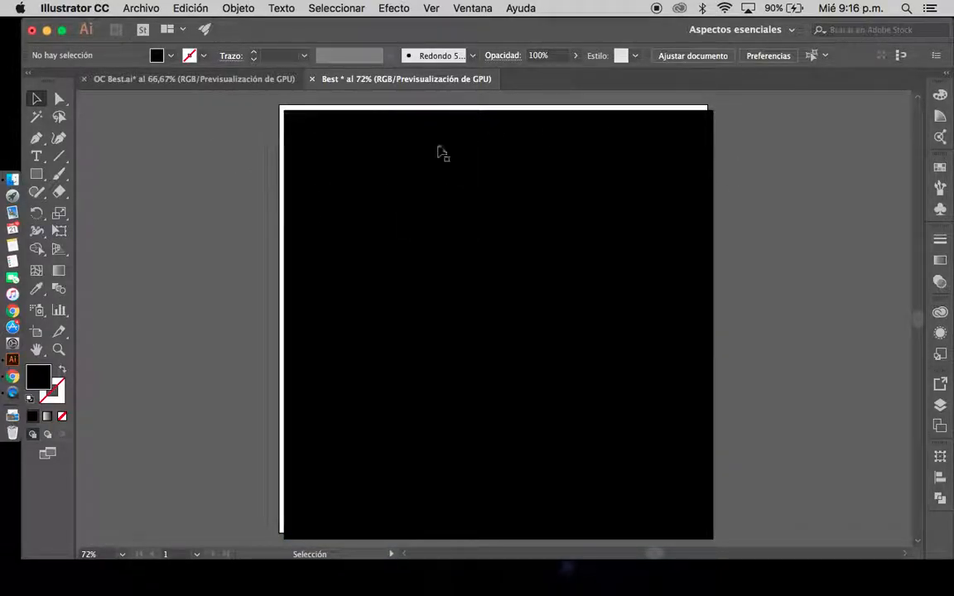
Align the black rectangle with the artboard, centred both horizontally and vertically, and deselect it
left_click(549, 218)
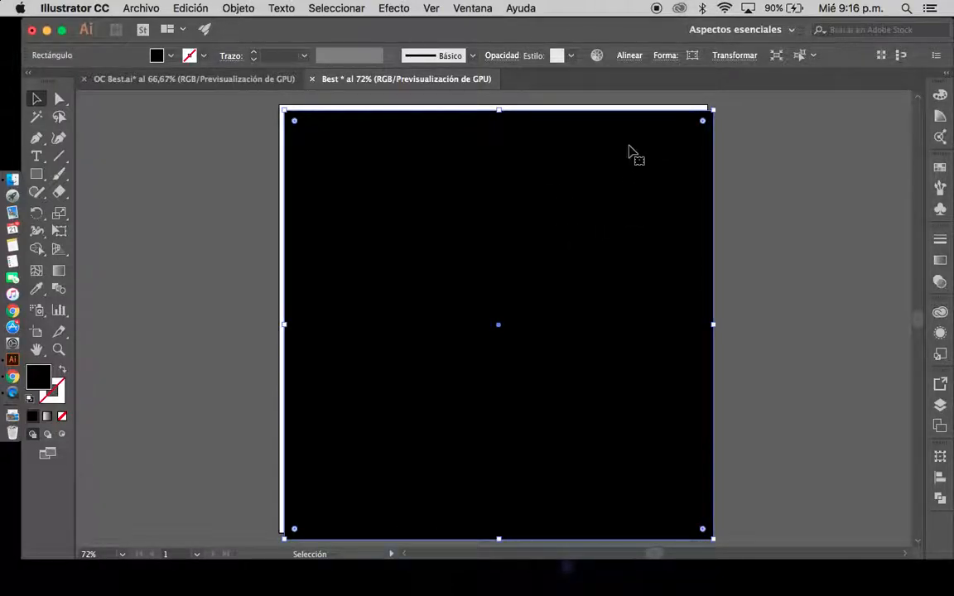
left_click(939, 479)
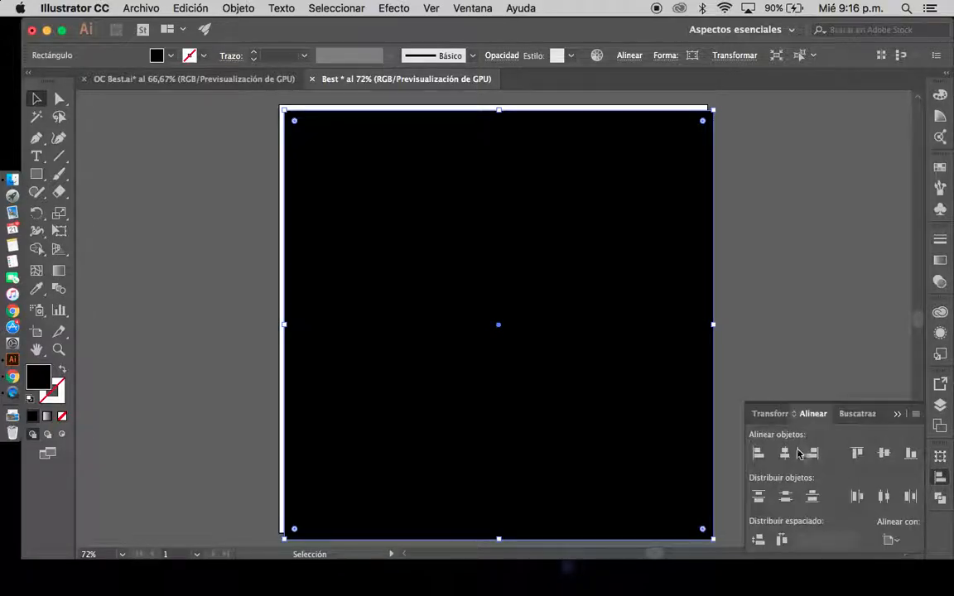
left_click(891, 541)
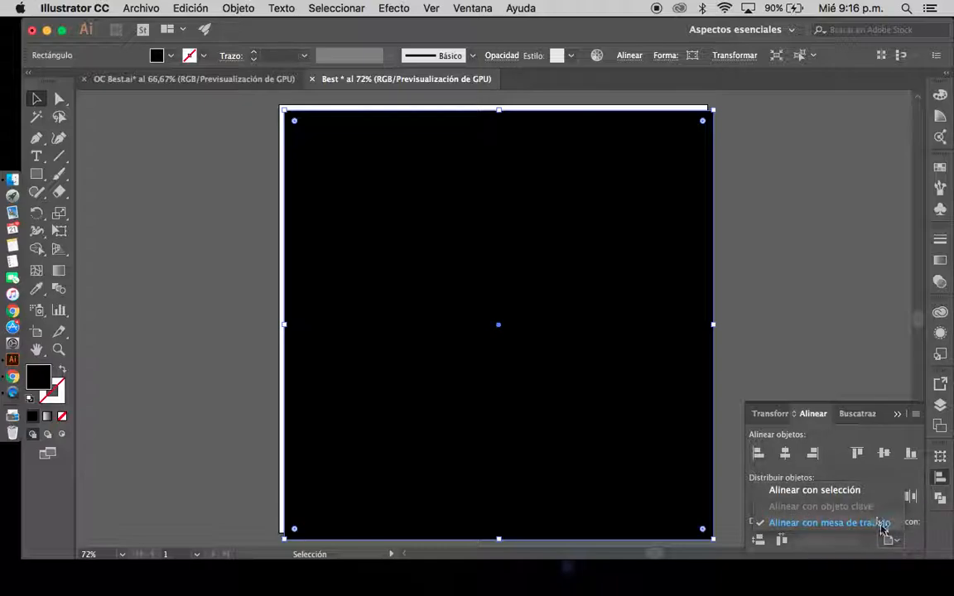
left_click(882, 531)
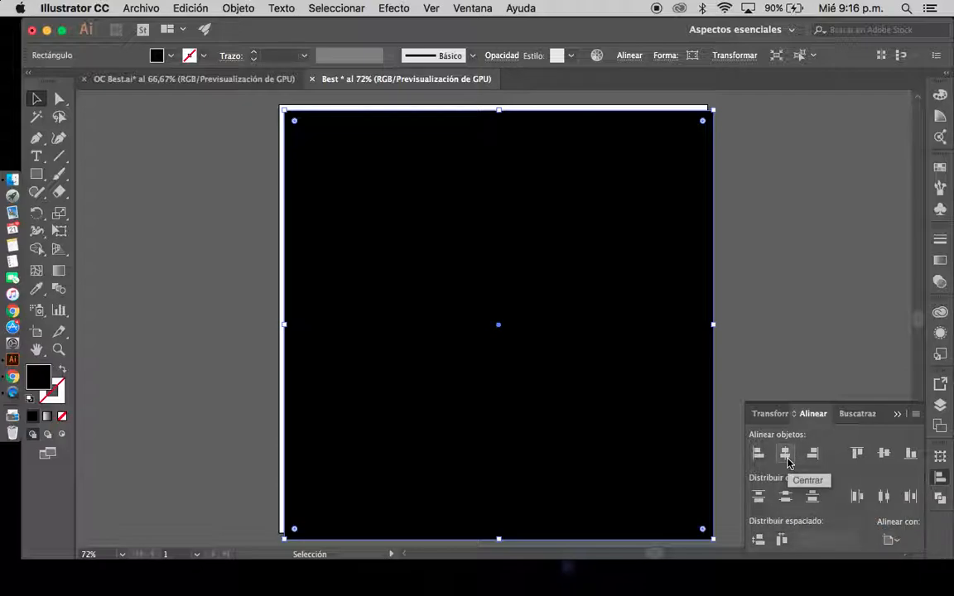
left_click(785, 454)
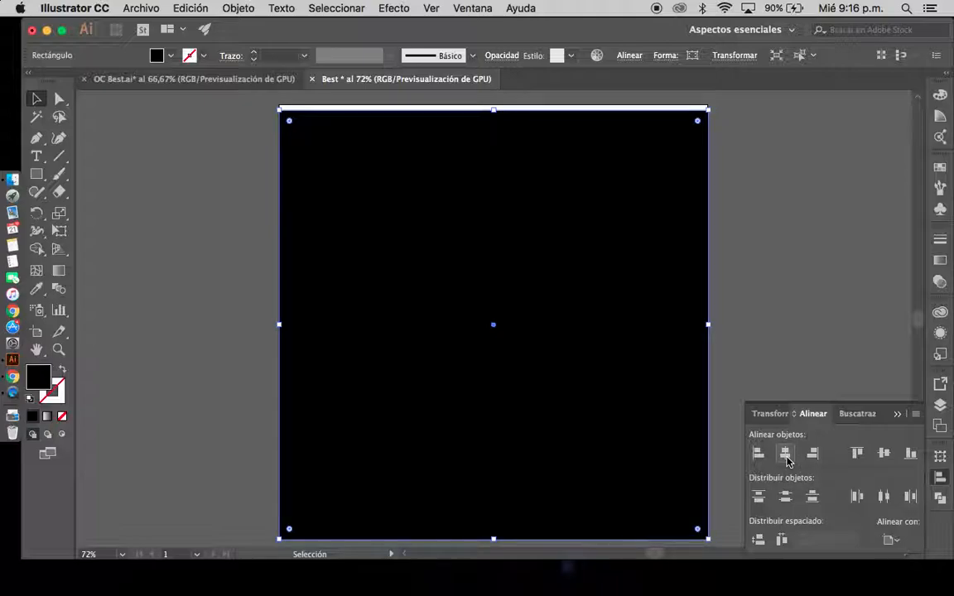
left_click(883, 454)
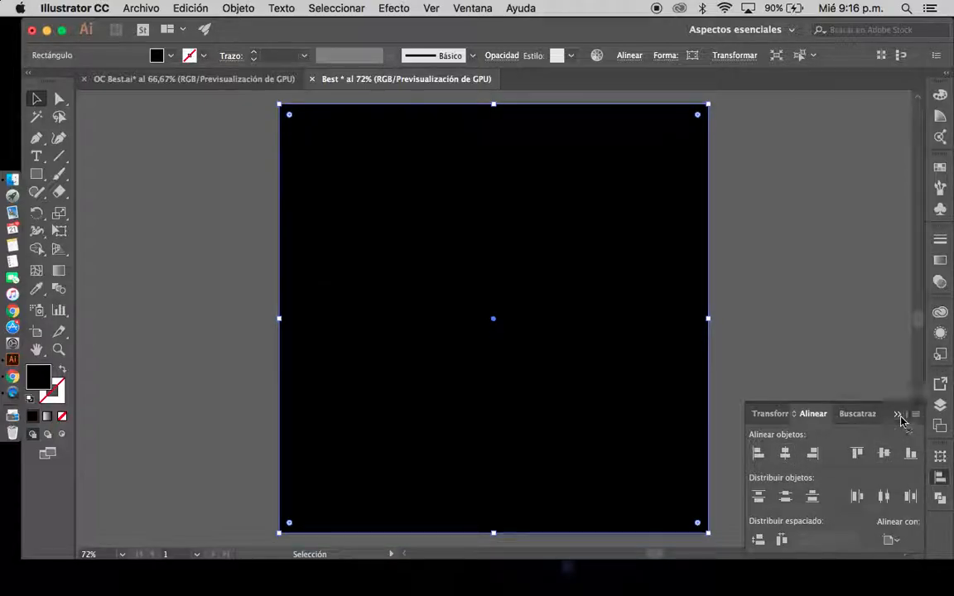
left_click(897, 414)
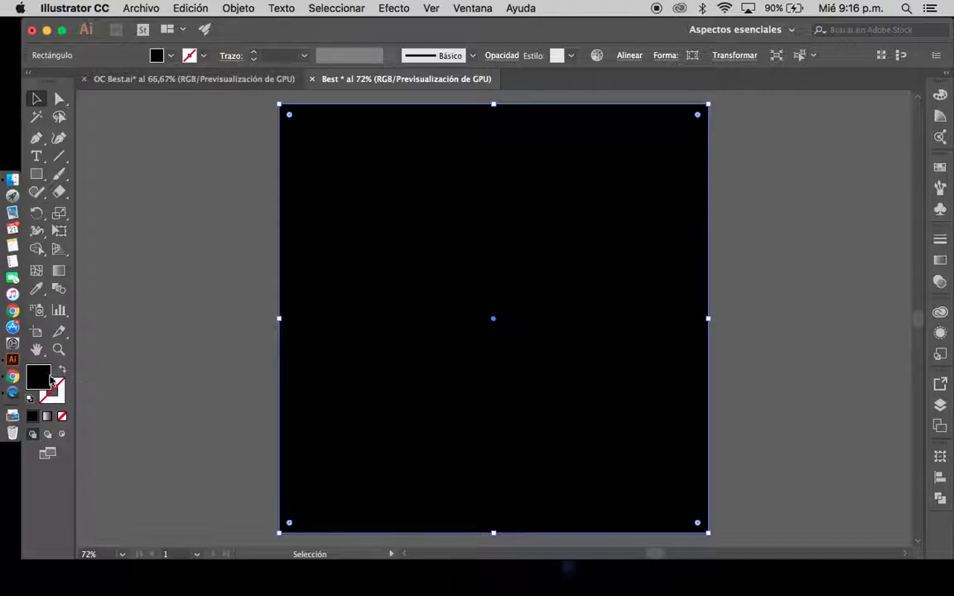
left_click(232, 288)
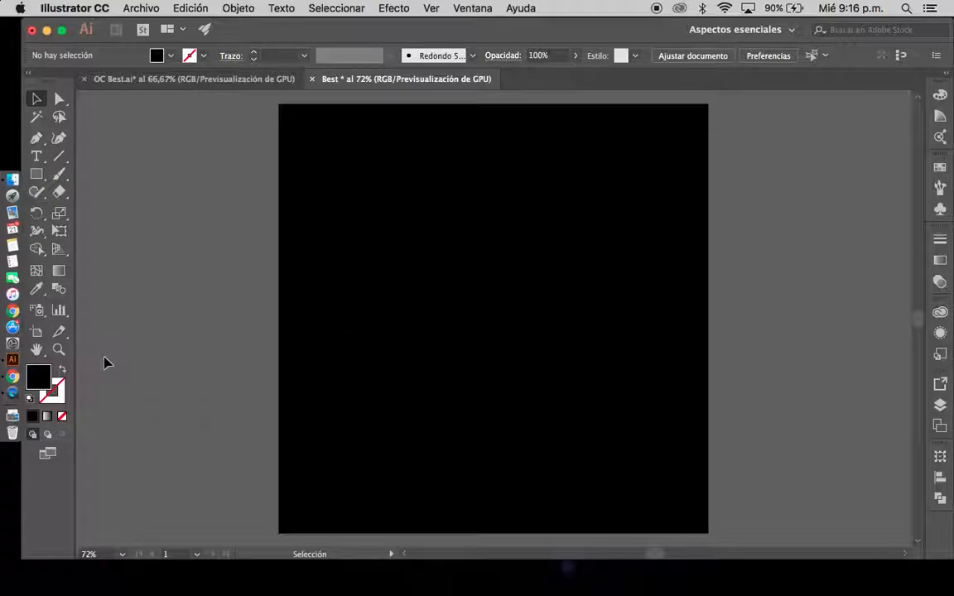
Fill the black background rectangle with the copied green, hex 54af41, and deselect it
left_click(336, 332)
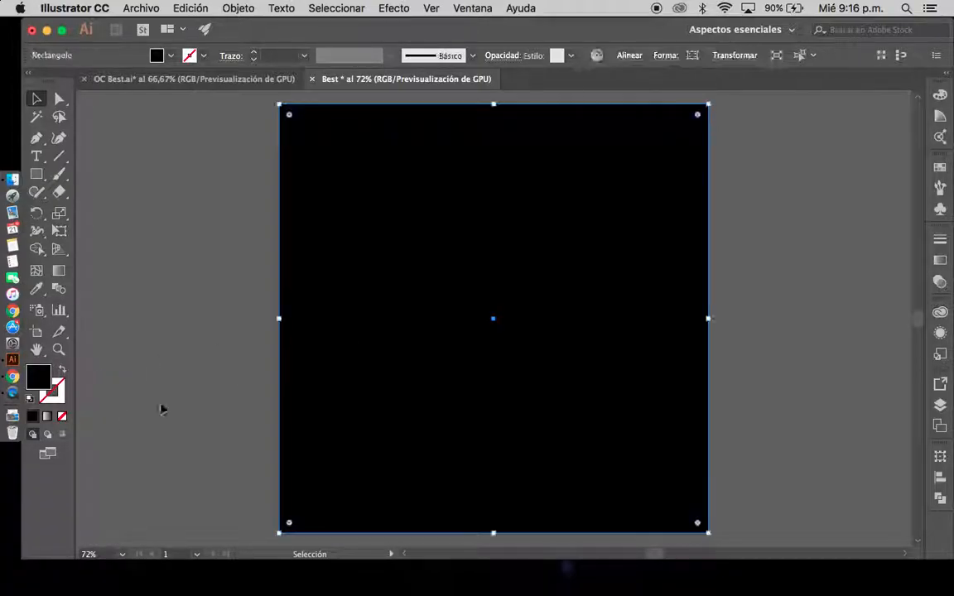
double_click(43, 382)
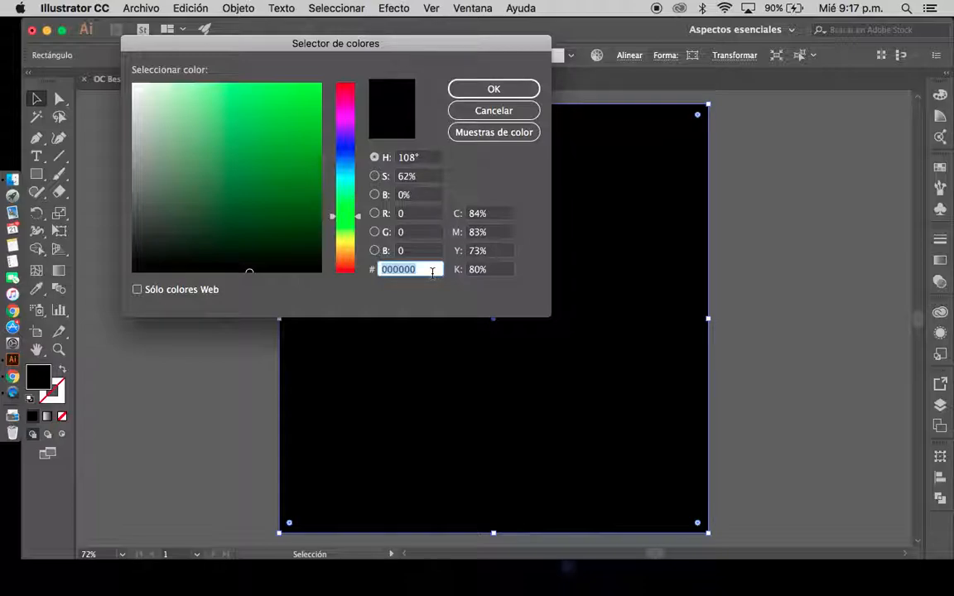
type("54af41")
left_click(493, 89)
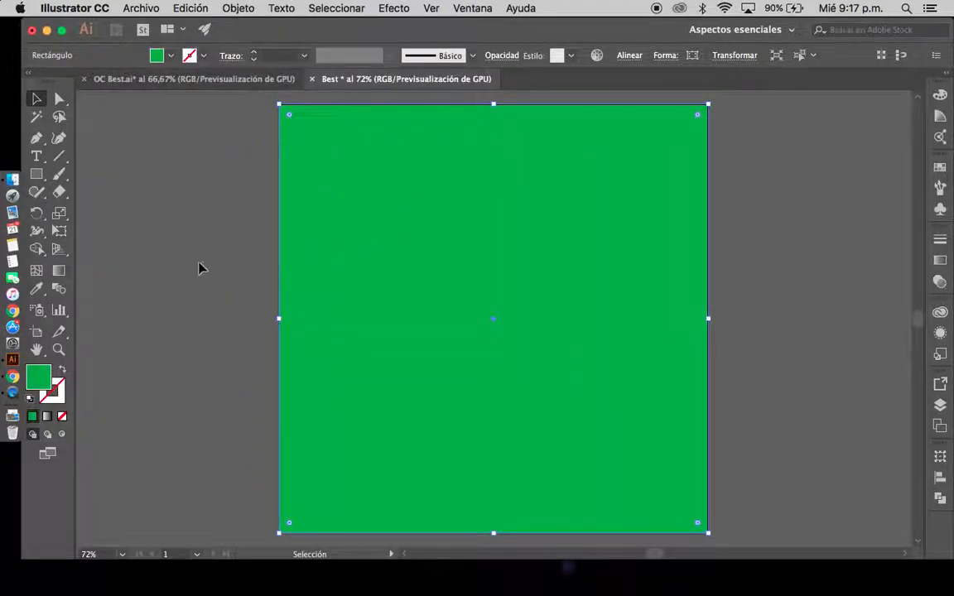
left_click(197, 267)
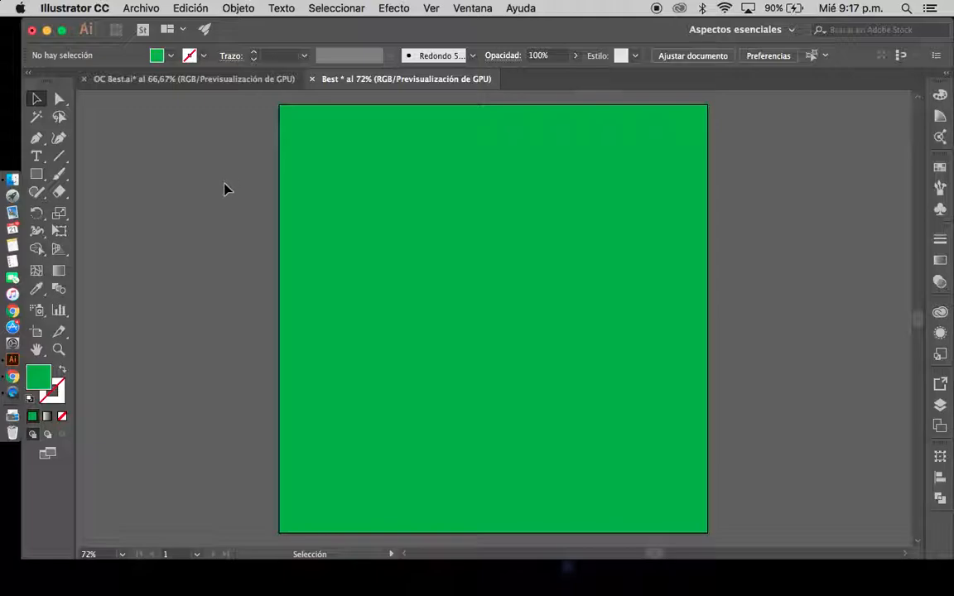
Show the rulers and place two vertical and two horizontal guides as margins about 60 to 70 px inside the artboard's edges
key("a")
key("super+r")
key("v")
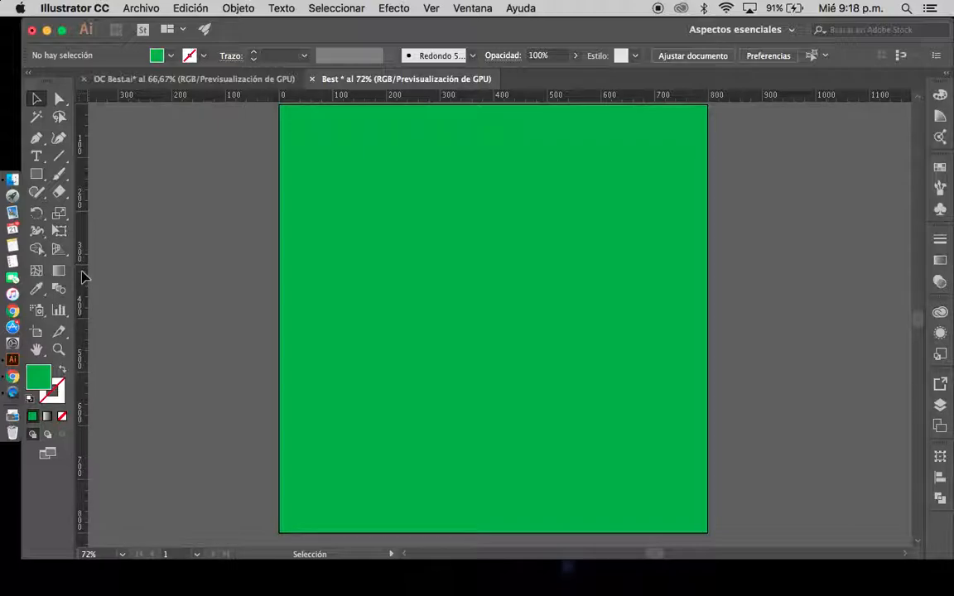
left_click_drag(82, 276, 316, 300)
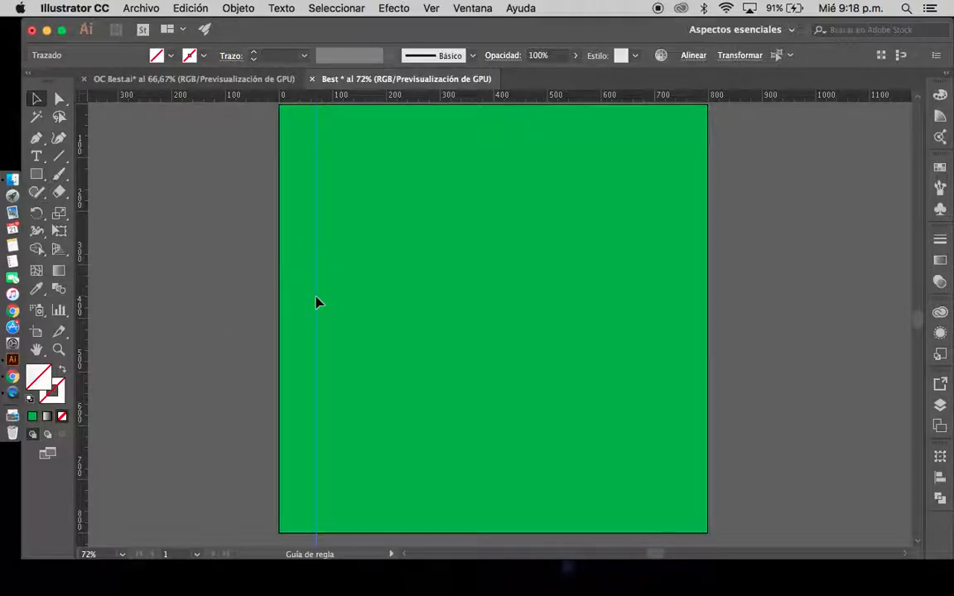
left_click_drag(83, 318, 674, 345)
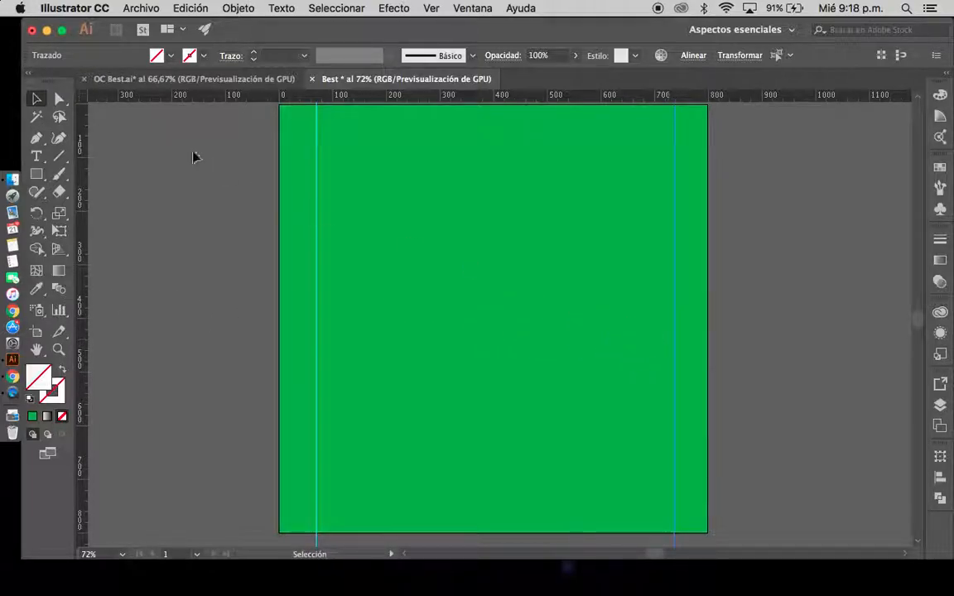
left_click_drag(411, 101, 410, 141)
left_click_drag(417, 100, 428, 502)
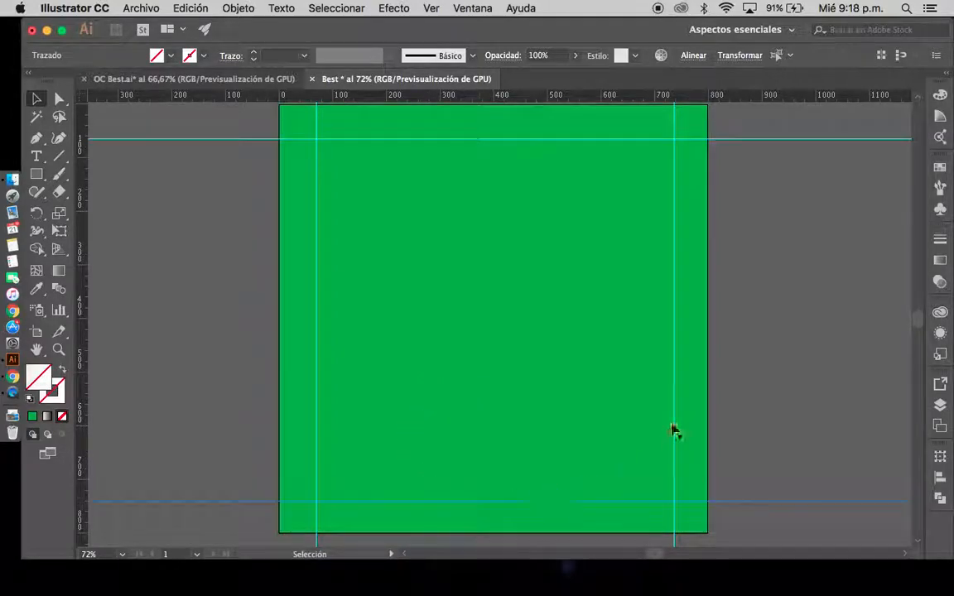
left_click(162, 290)
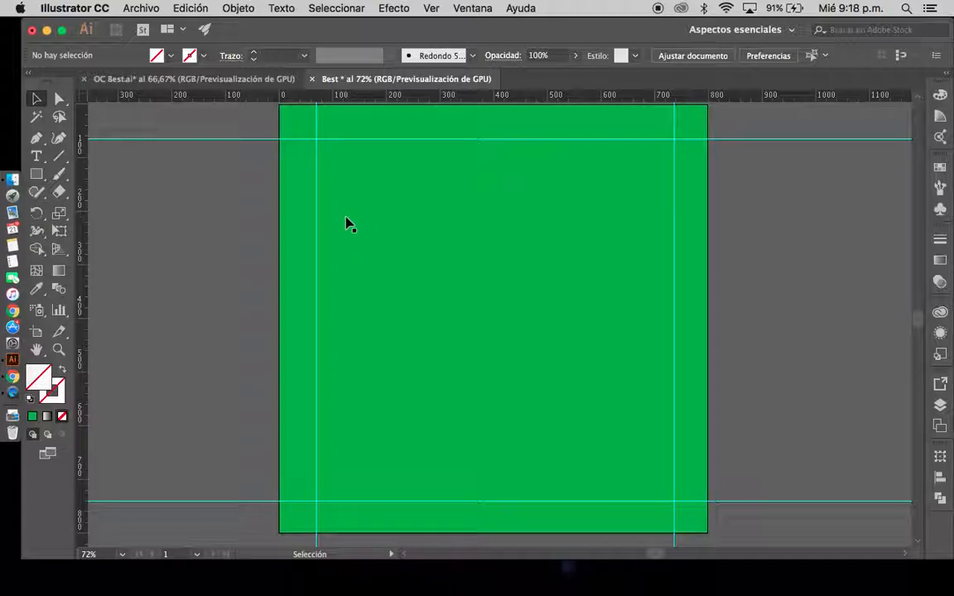
Add the text "Do you want a free night for best?" on the green background, replacing the placeholder text
left_click(36, 159)
left_click(353, 260)
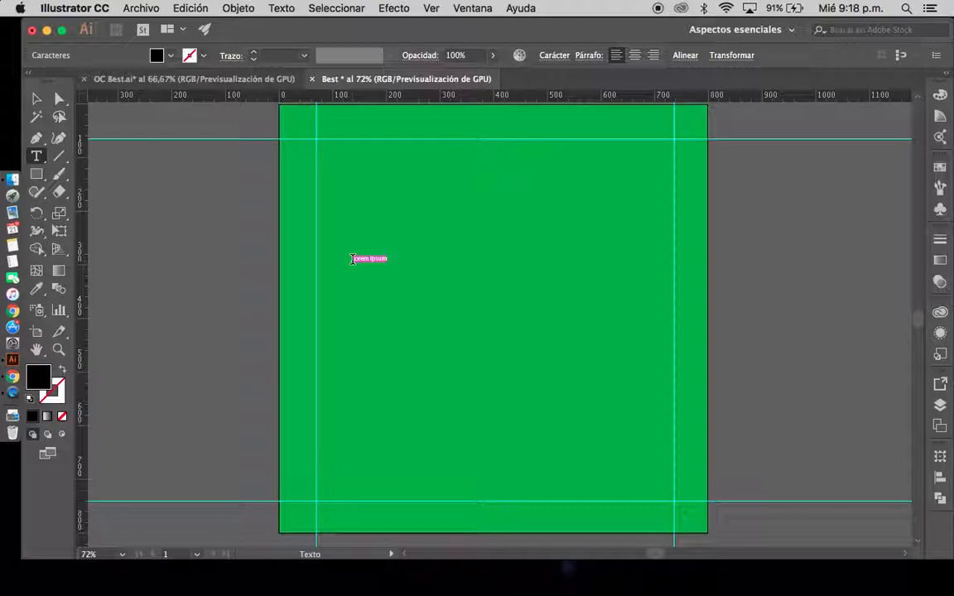
key("BackSpace")
type("Do you want a fe")
type("ee night for best?")
key("Escape")
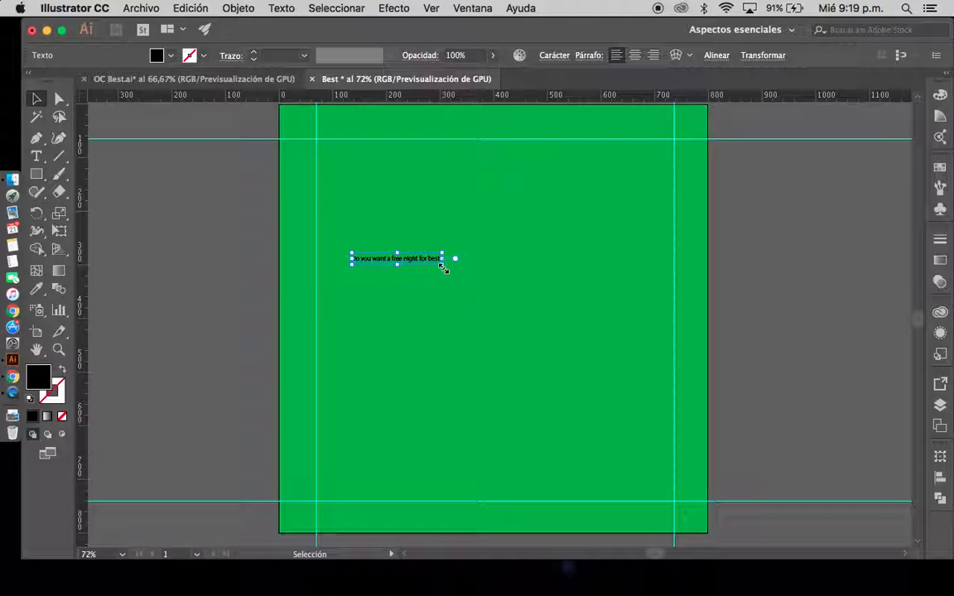
Enlarge the text proportionally to about 79.5 pt and place it across the artboard's upper part, extending past both sides
double_click(442, 266)
left_click_drag(442, 266, 803, 457)
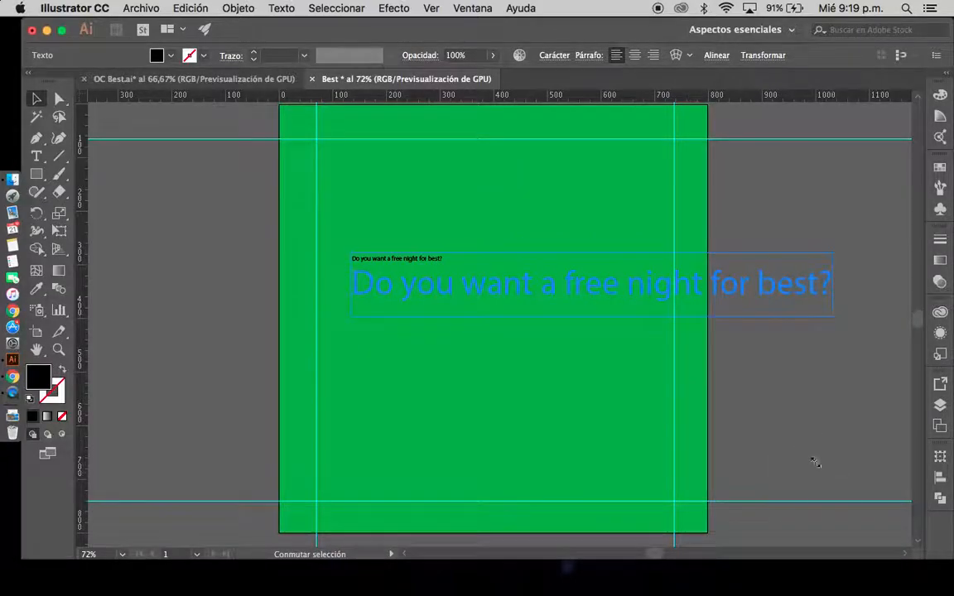
left_click_drag(505, 277, 364, 216)
left_click_drag(690, 237, 810, 333)
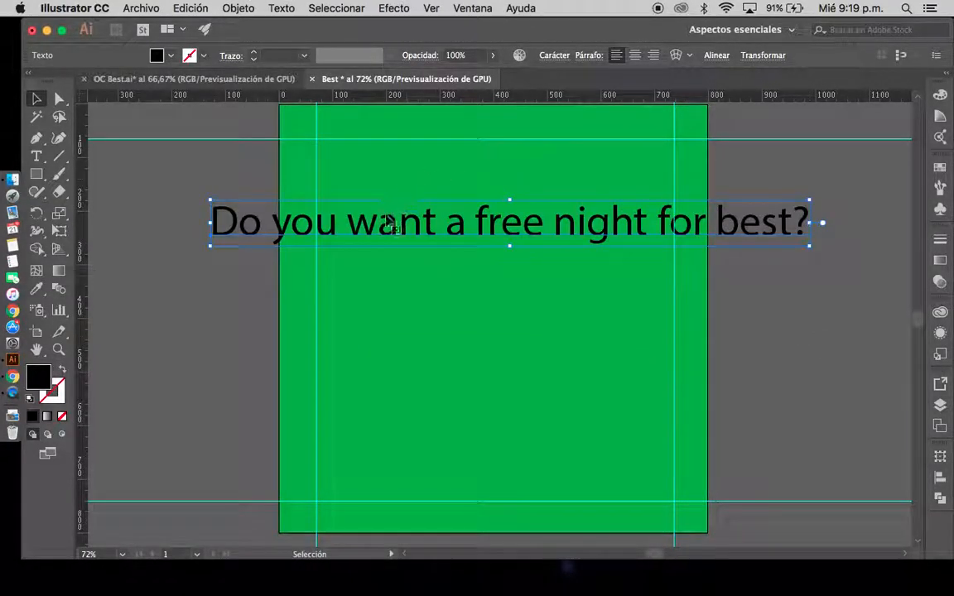
Fill the text with white (ffffff) and move it slightly down and to the right
double_click(38, 376)
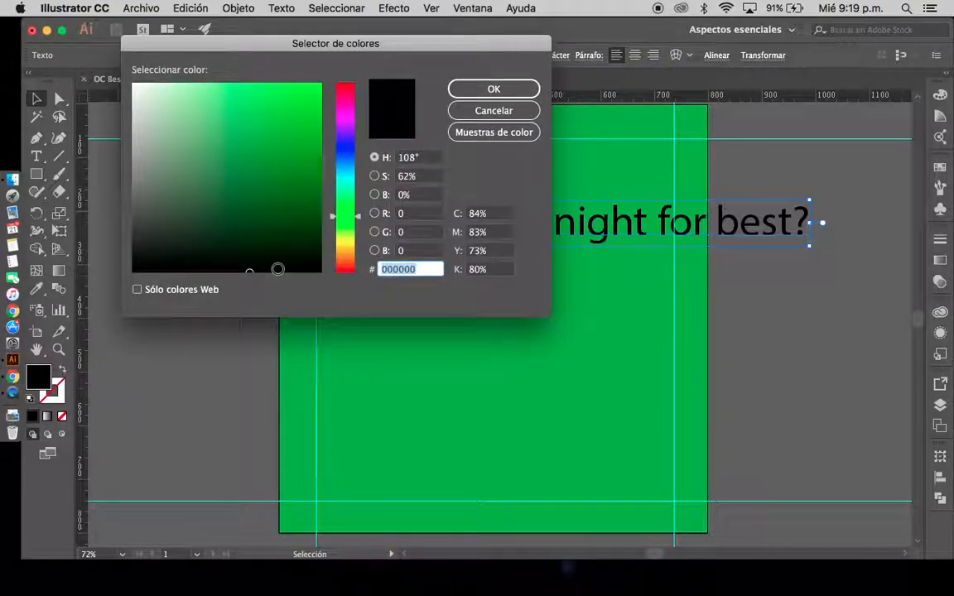
mouse_move(248, 271)
left_mouse_down()
mouse_move(160, 227)
mouse_move(99, 62)
left_mouse_up()
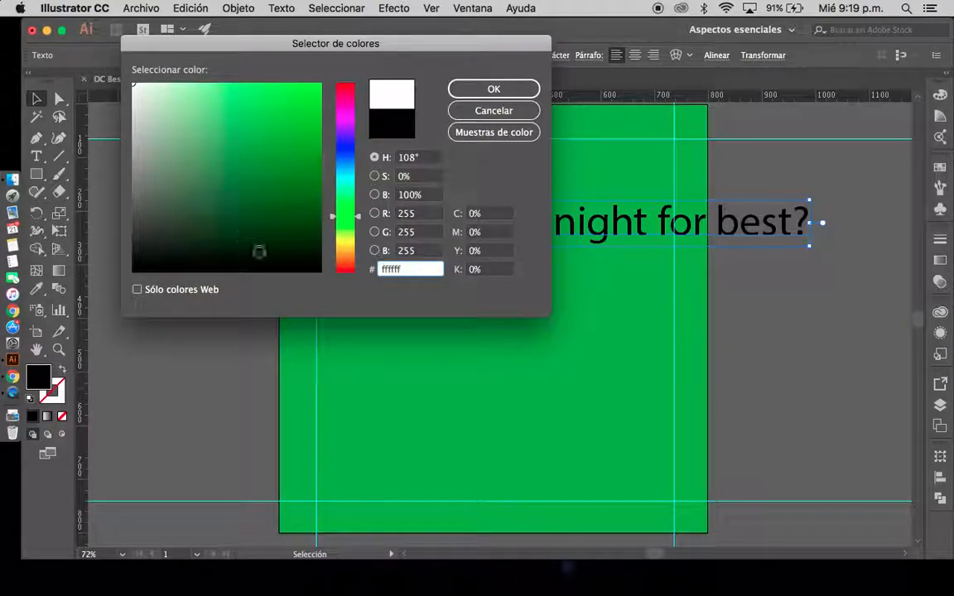
left_click(493, 89)
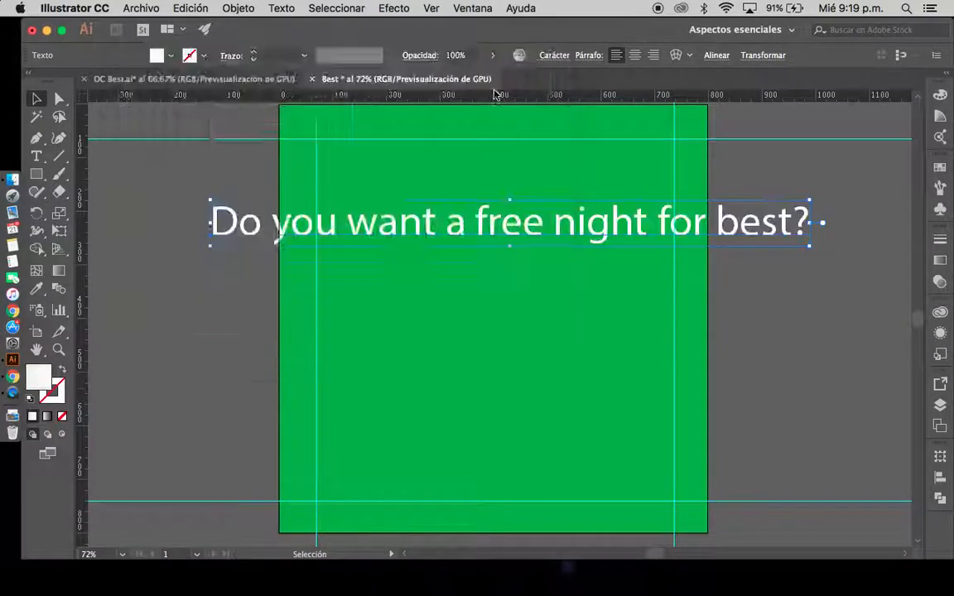
left_click_drag(389, 221, 450, 245)
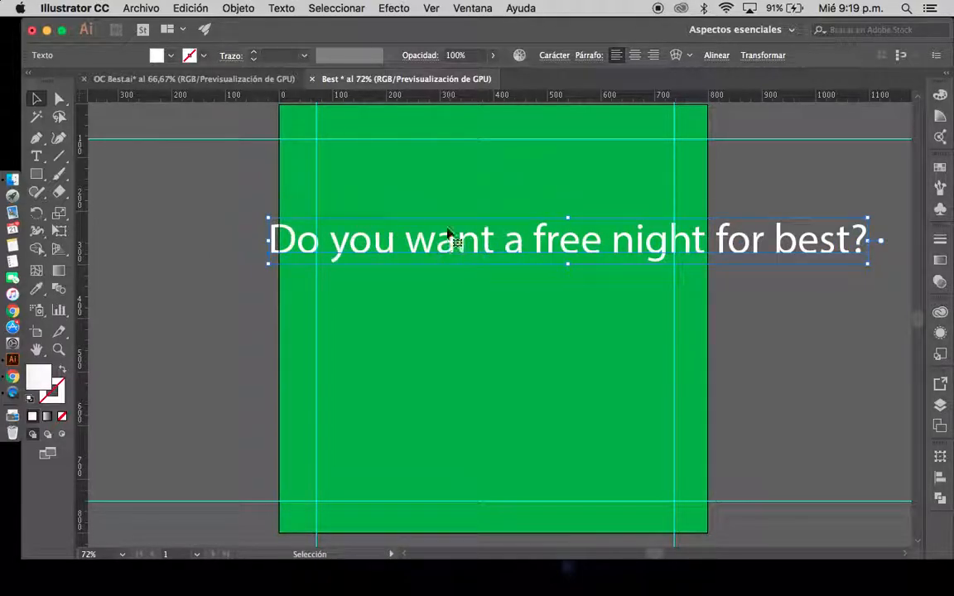
Set the text's font to California-Medium
left_click(551, 57)
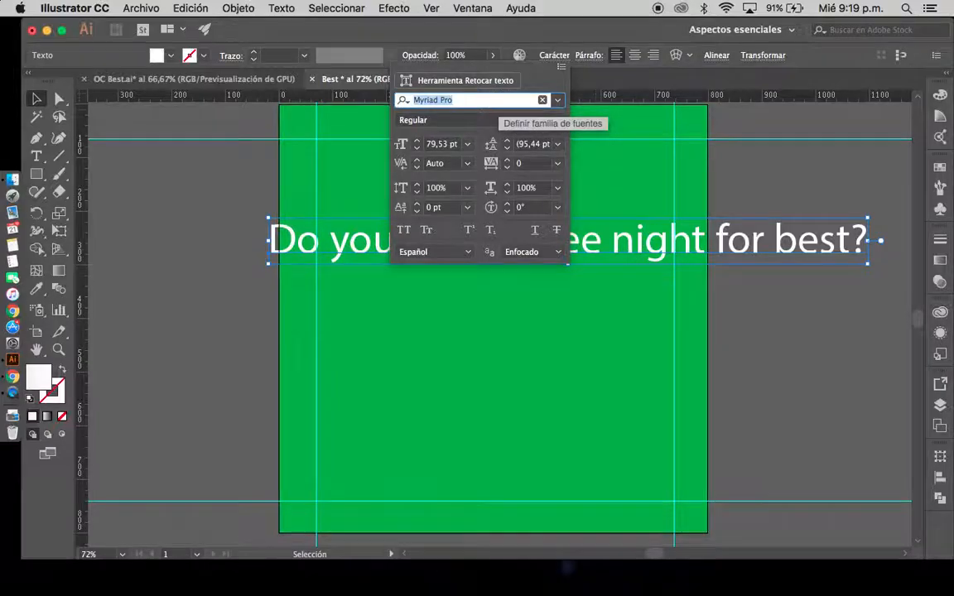
type("c")
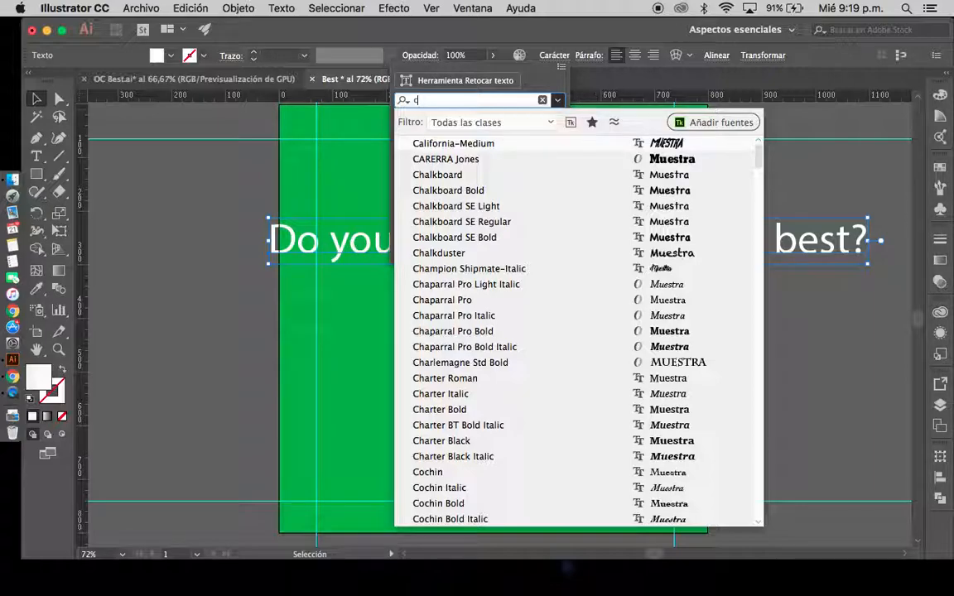
key("Return")
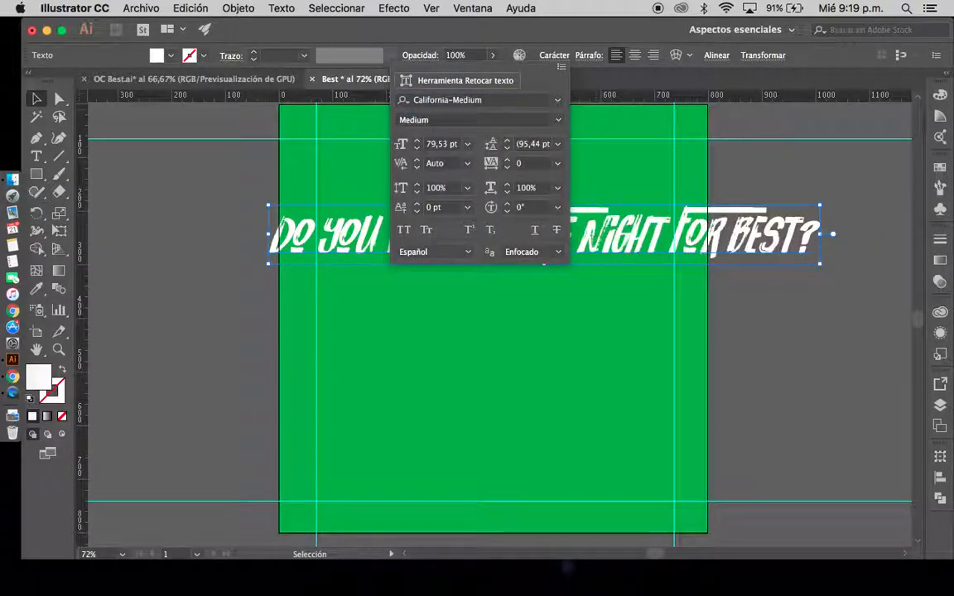
Break the headline into three lines, "Do you want / a free night / for best?", following the layout in OC Best.ai
left_click(281, 79)
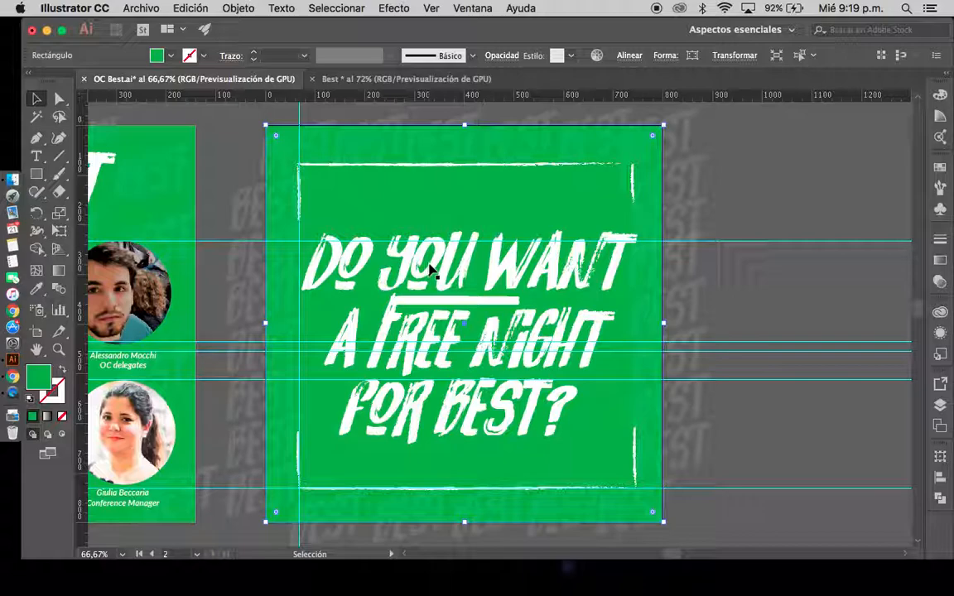
left_click(377, 80)
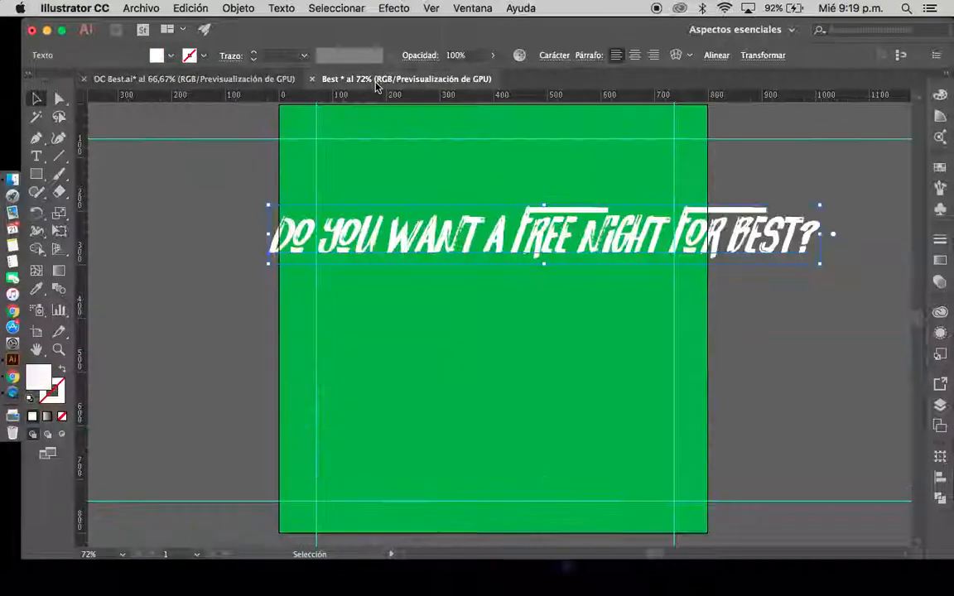
left_click(249, 80)
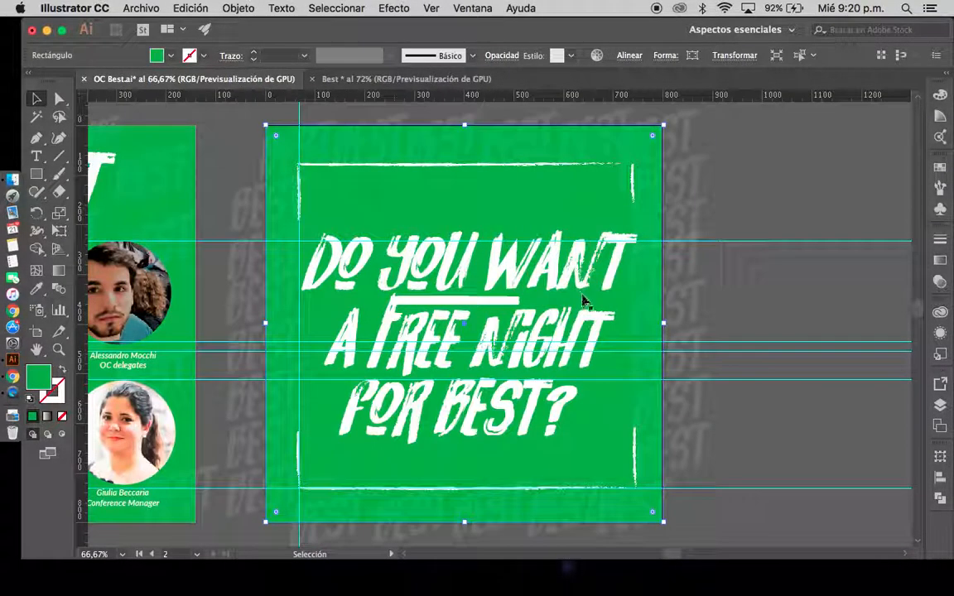
left_click(377, 78)
left_click_drag(484, 231, 579, 250)
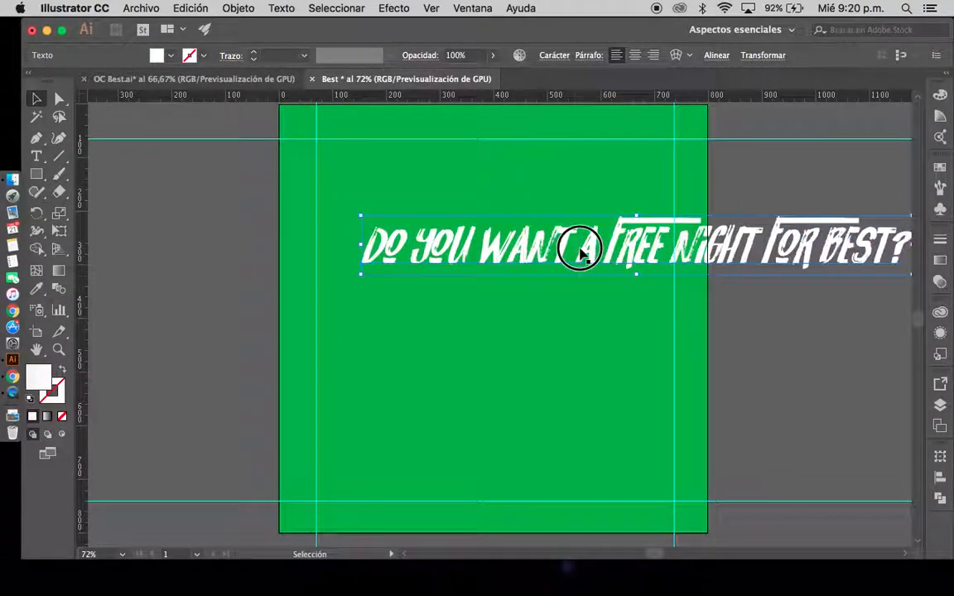
key("t")
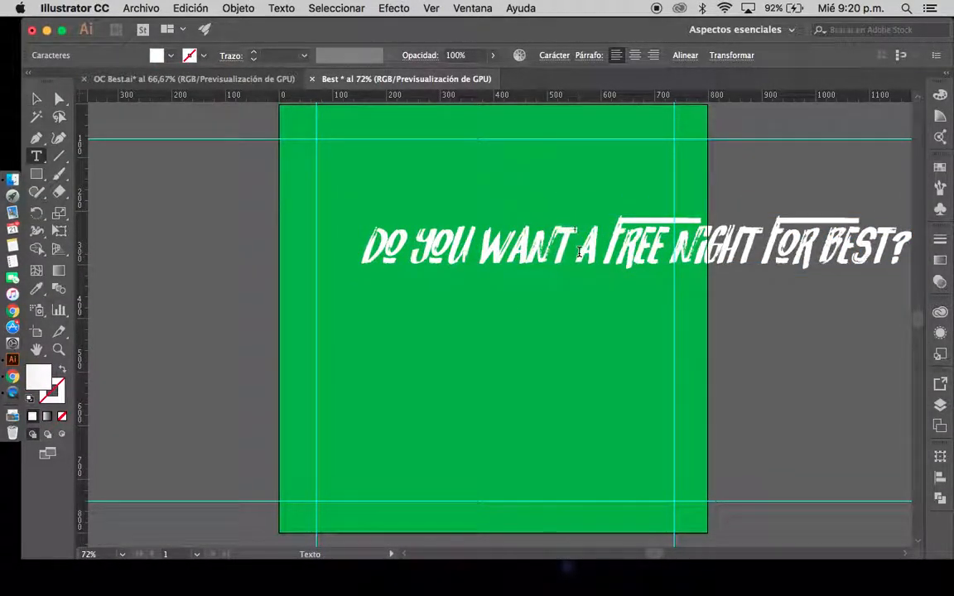
key("Return")
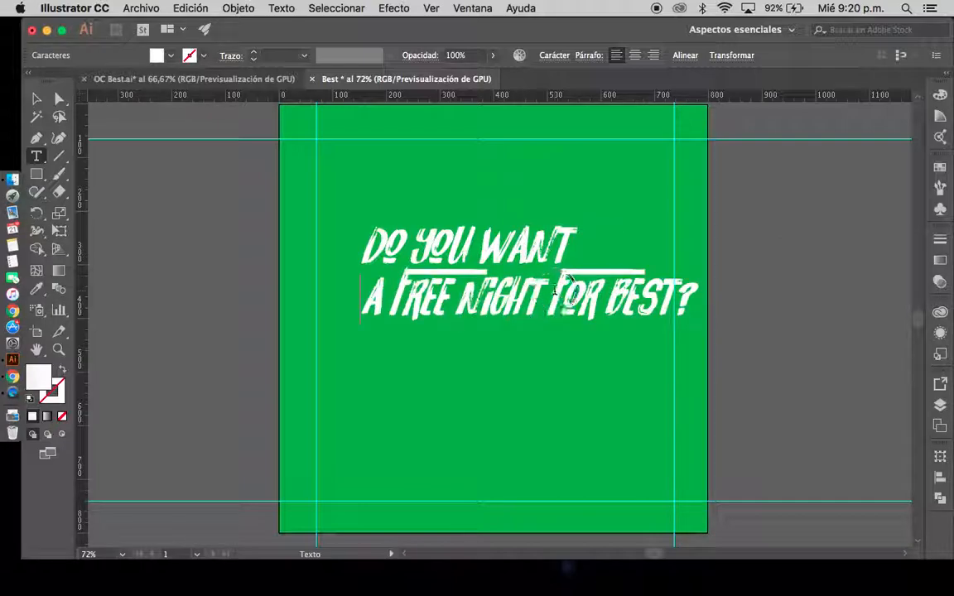
left_click(555, 289)
key("Return")
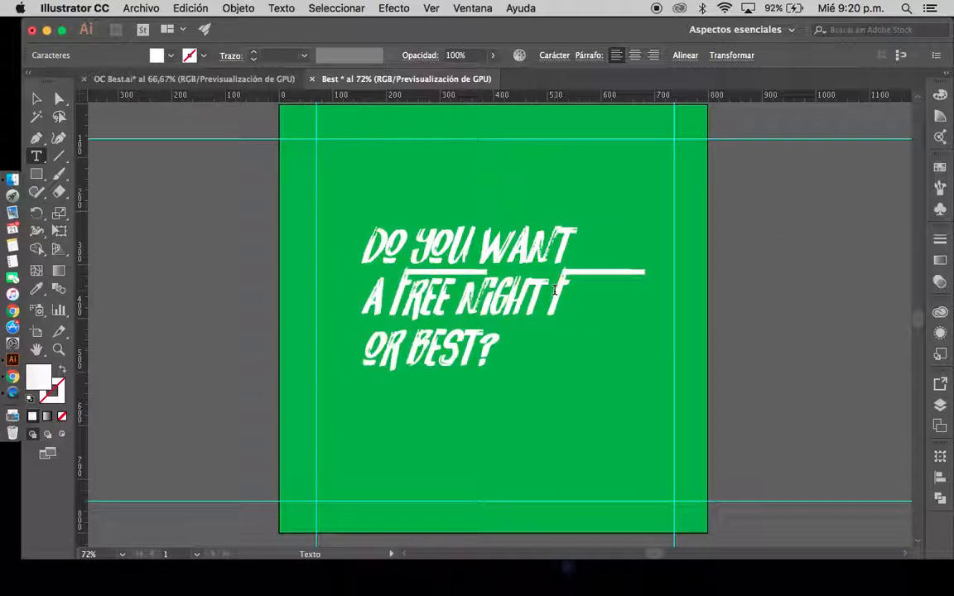
key("BackSpace")
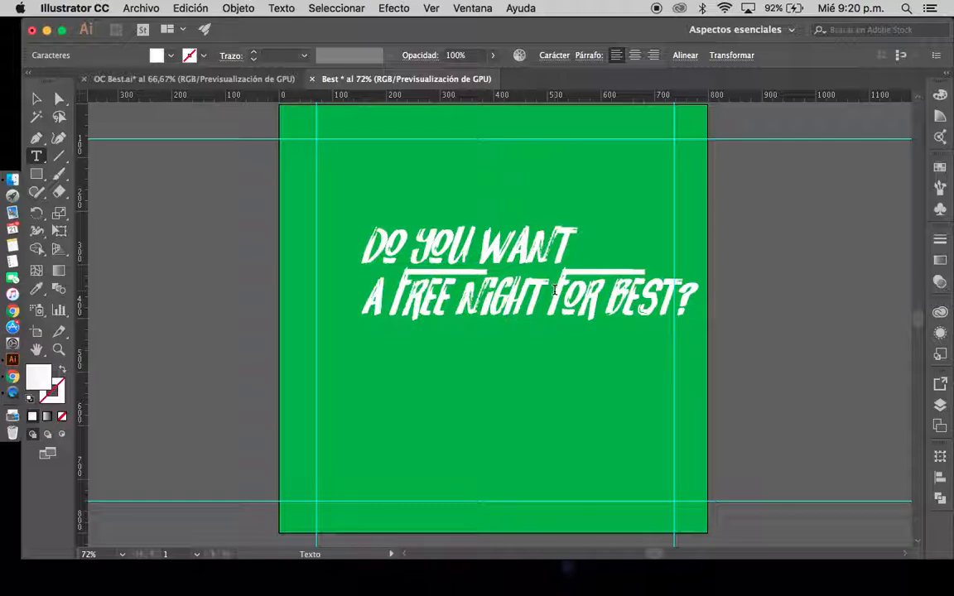
key("Return")
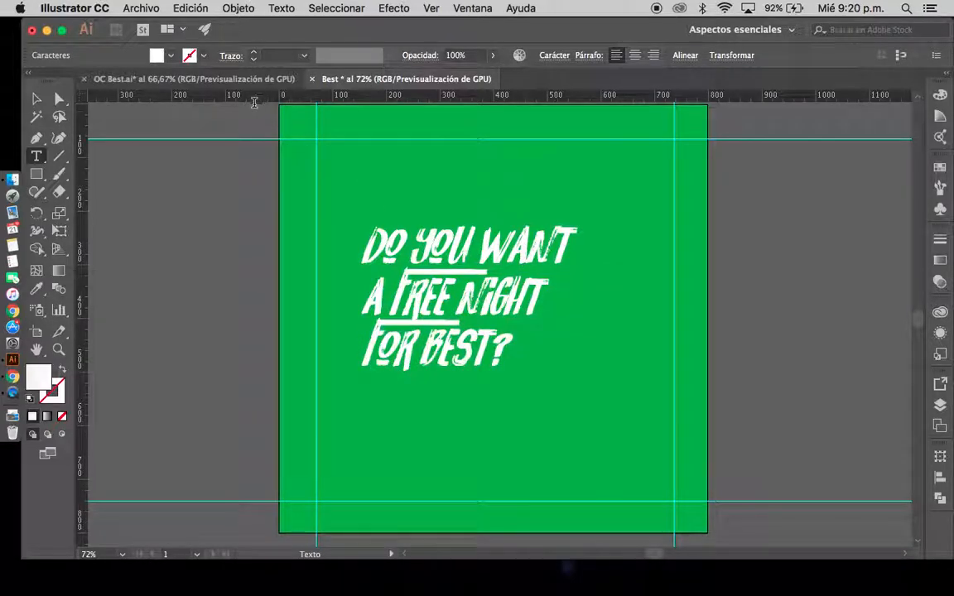
Center-align the three-line headline and move it near the middle of the artboard
left_click(37, 98)
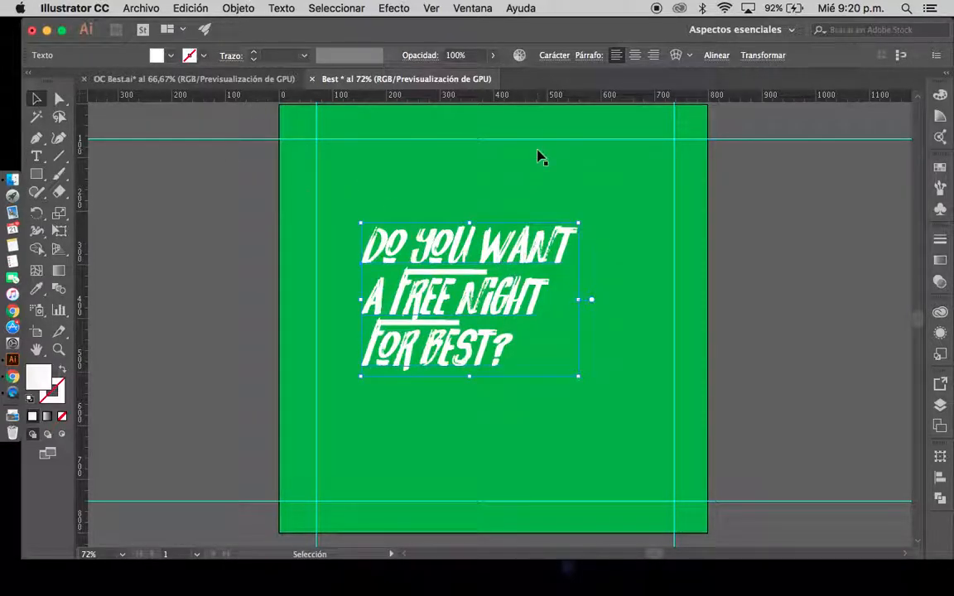
left_click(634, 56)
left_click_drag(381, 299, 493, 315)
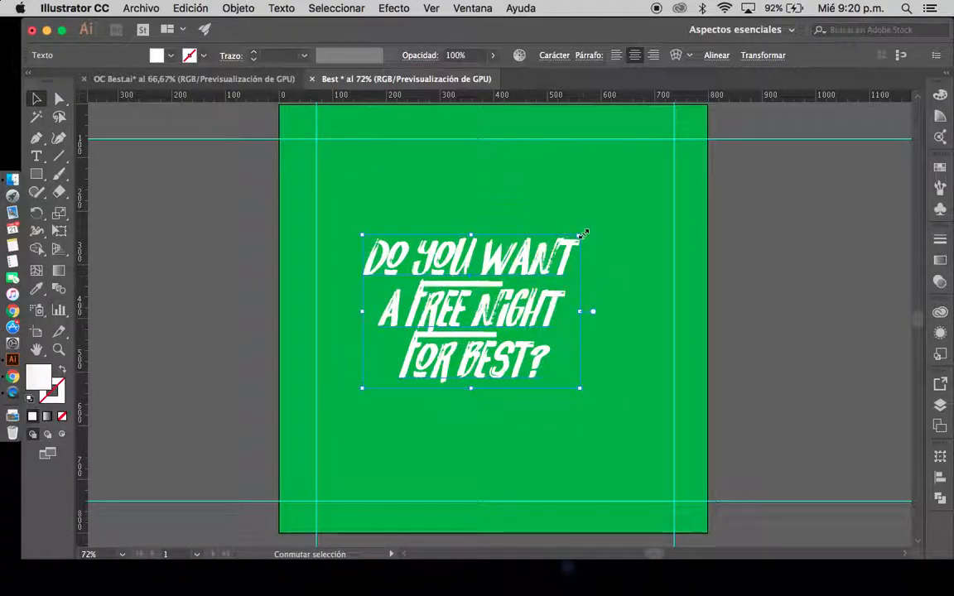
Enlarge the headline proportionally to nearly fill the width between the vertical margin guides and center it on the artboard
left_click_drag(583, 233, 691, 164)
left_click_drag(597, 200, 563, 244)
left_click_drag(658, 202, 681, 185)
left_click_drag(560, 240, 524, 240)
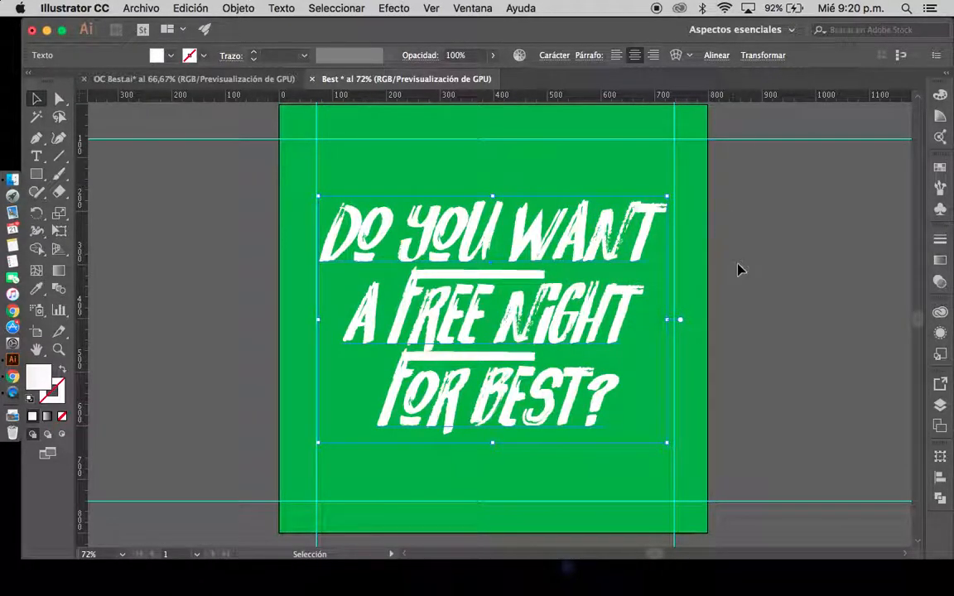
left_click(756, 275)
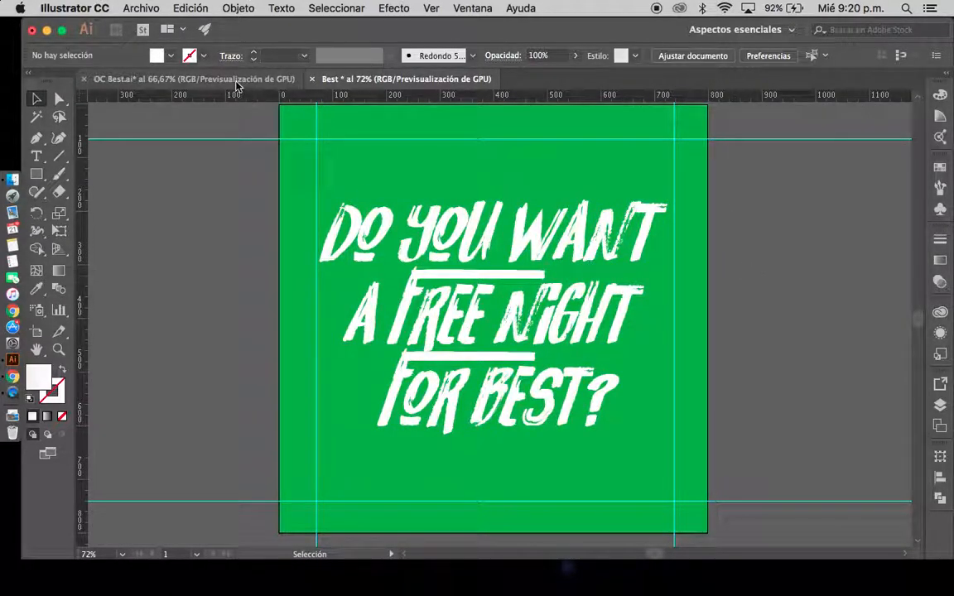
Add a separate text "best" outside the artboard's left edge, as used in OC Best.ai's background, and enlarge it proportionally
left_click(262, 79)
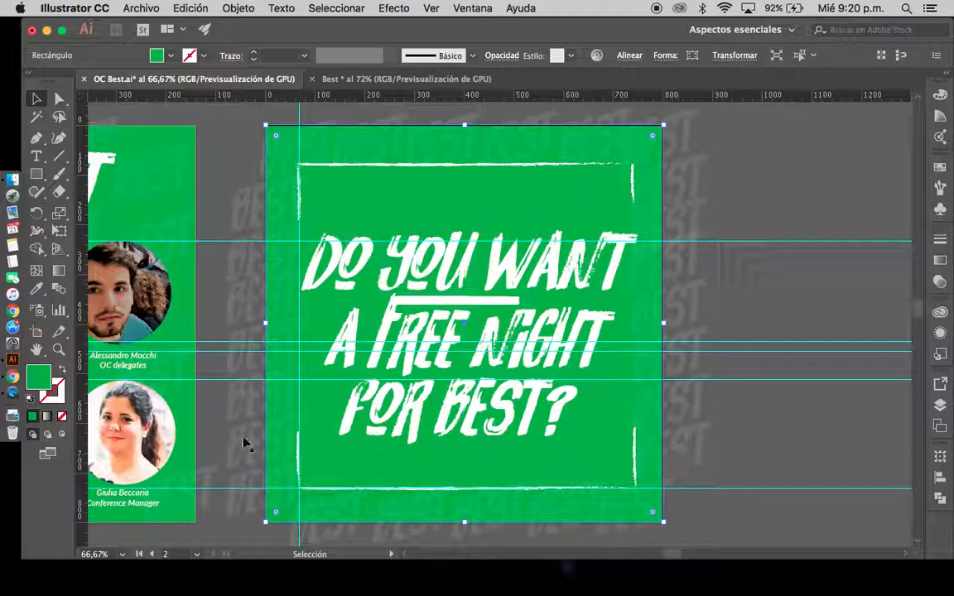
left_click(357, 80)
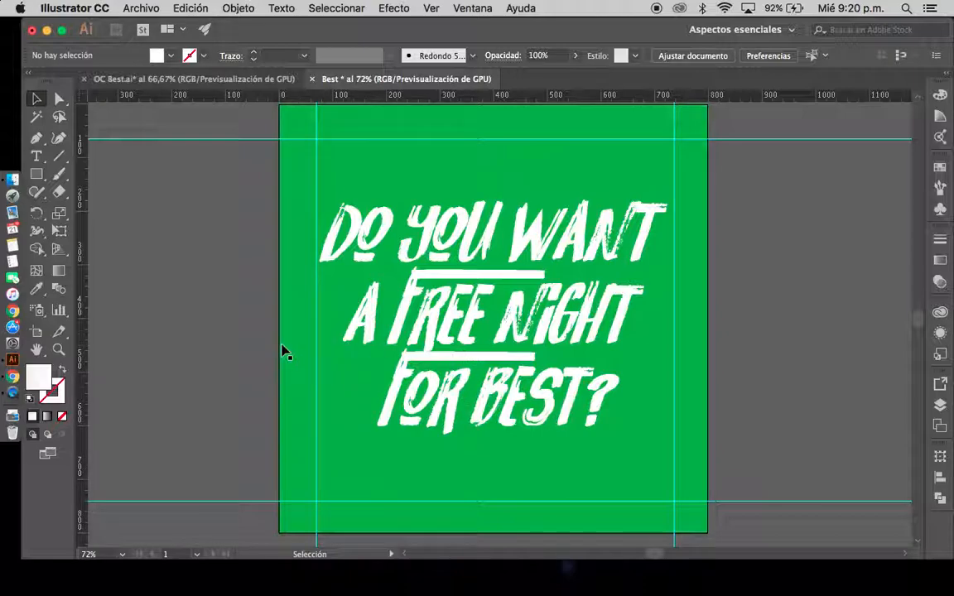
left_click(37, 159)
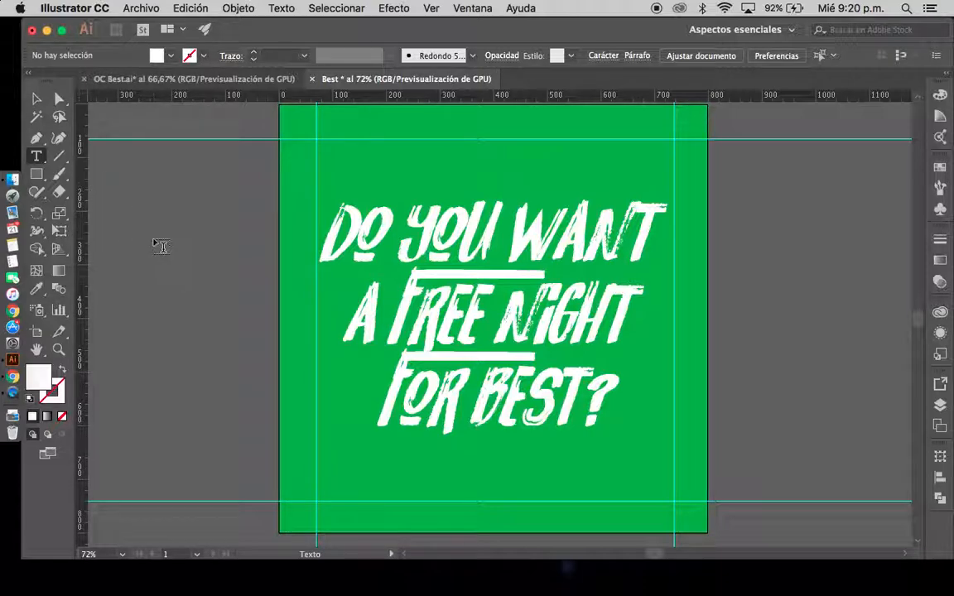
left_click(153, 238)
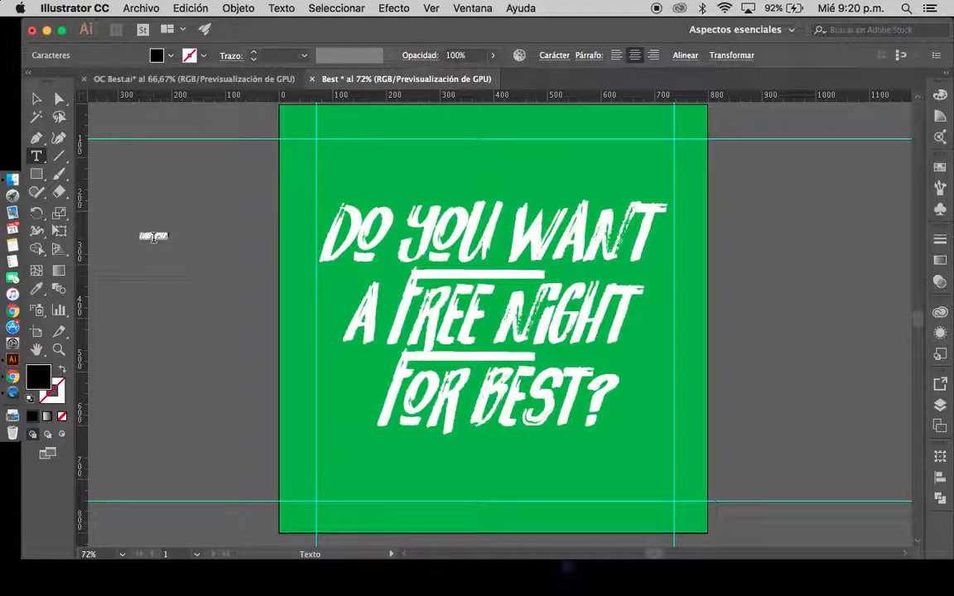
type("best")
key("Escape")
left_click_drag(158, 239, 249, 338)
left_click_drag(195, 273, 183, 206)
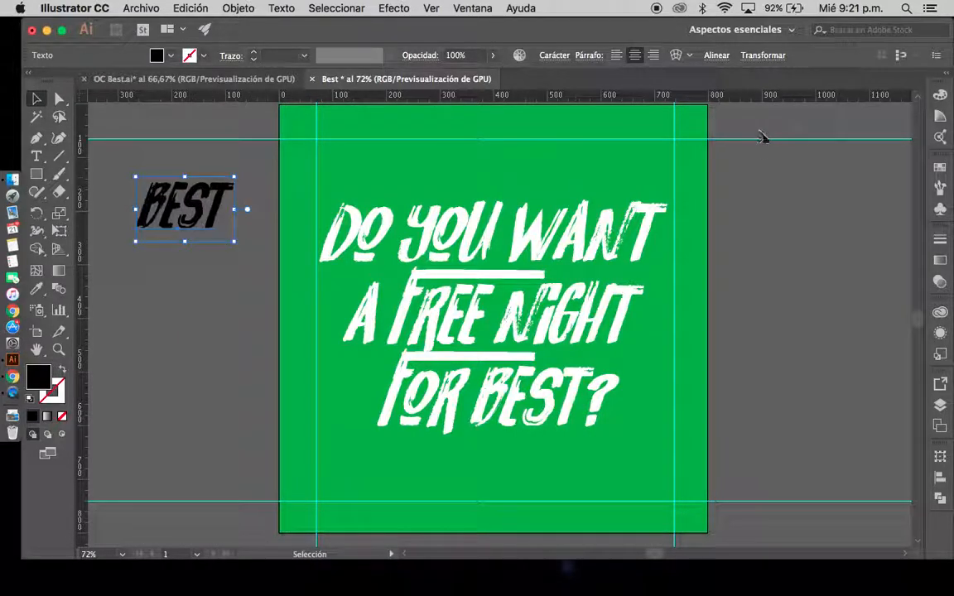
Fill the separate "best" text with white and move it slightly closer to the artboard
left_click(939, 96)
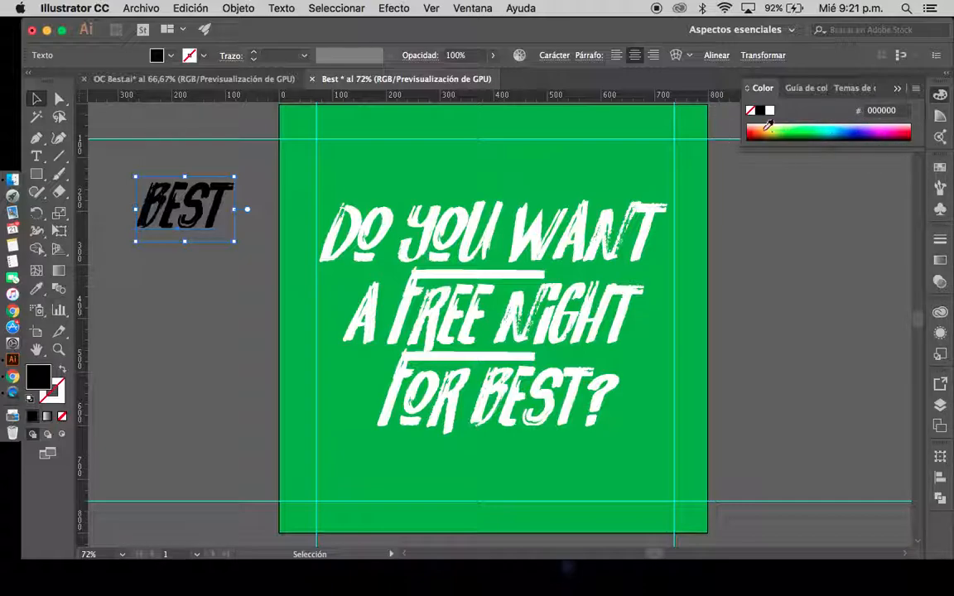
left_click(770, 114)
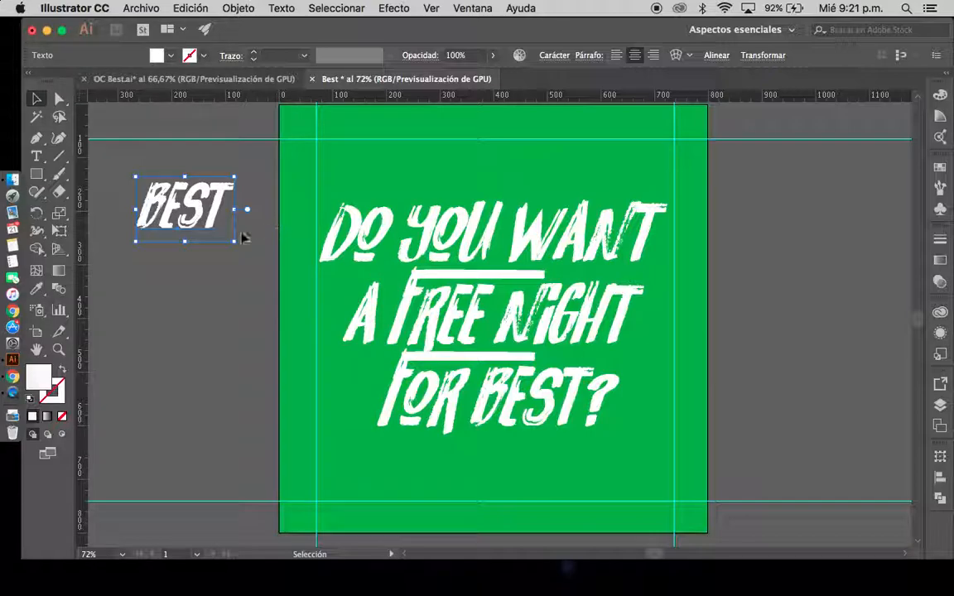
left_click_drag(750, 218, 744, 234)
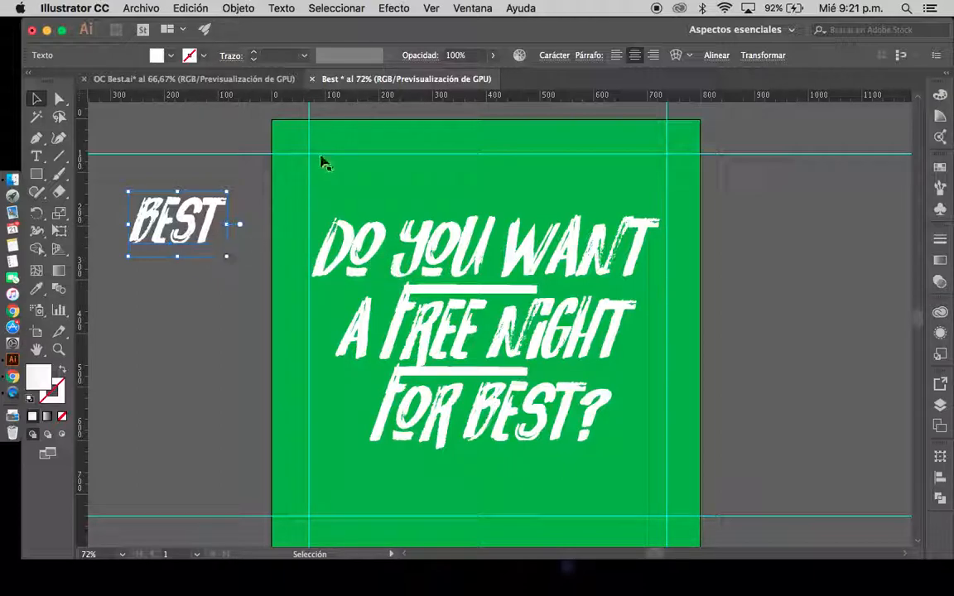
left_click_drag(190, 245, 217, 234)
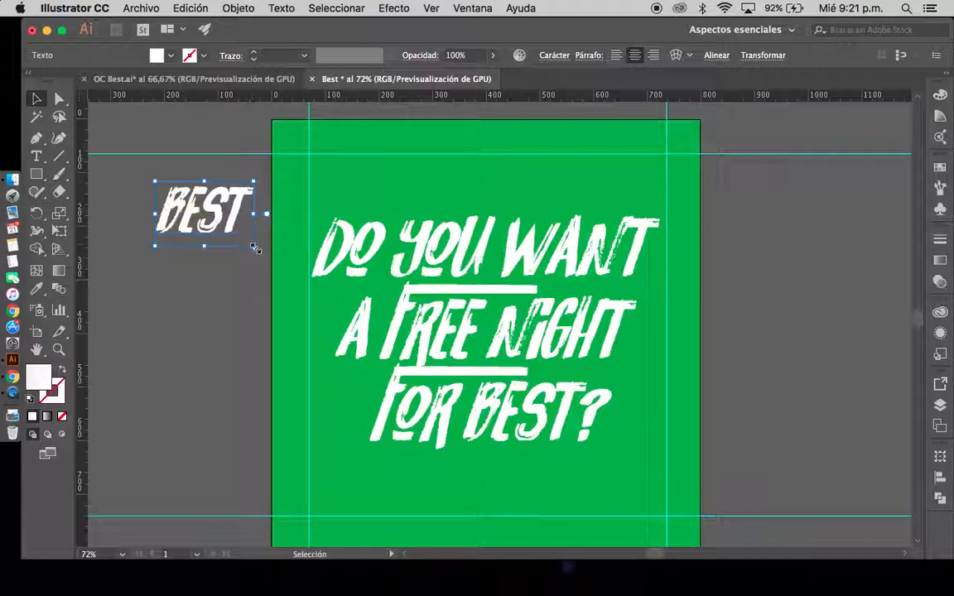
Set the opacity of the separate "best" text to 18%
left_click(421, 55)
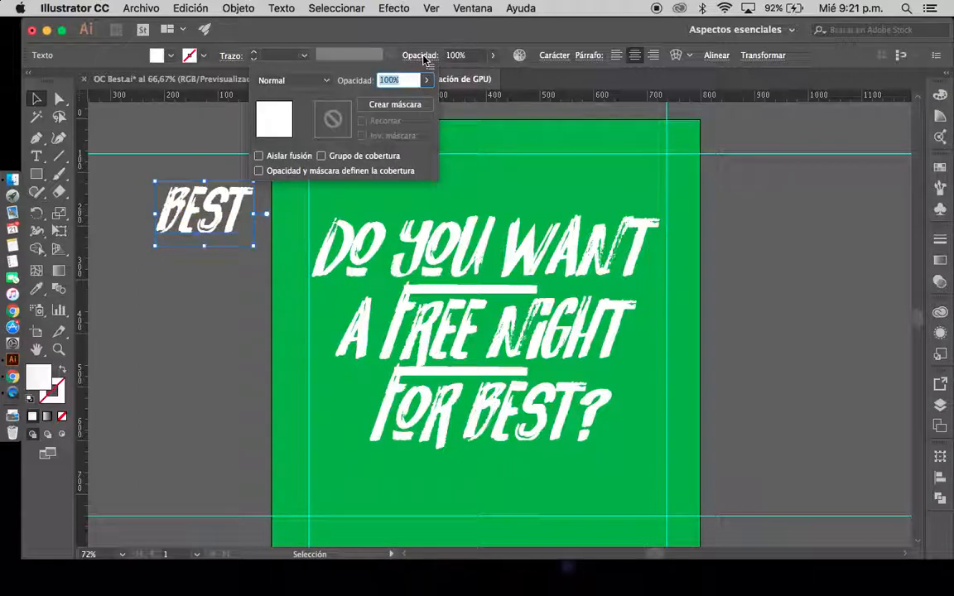
left_click(426, 80)
left_click_drag(422, 100, 378, 101)
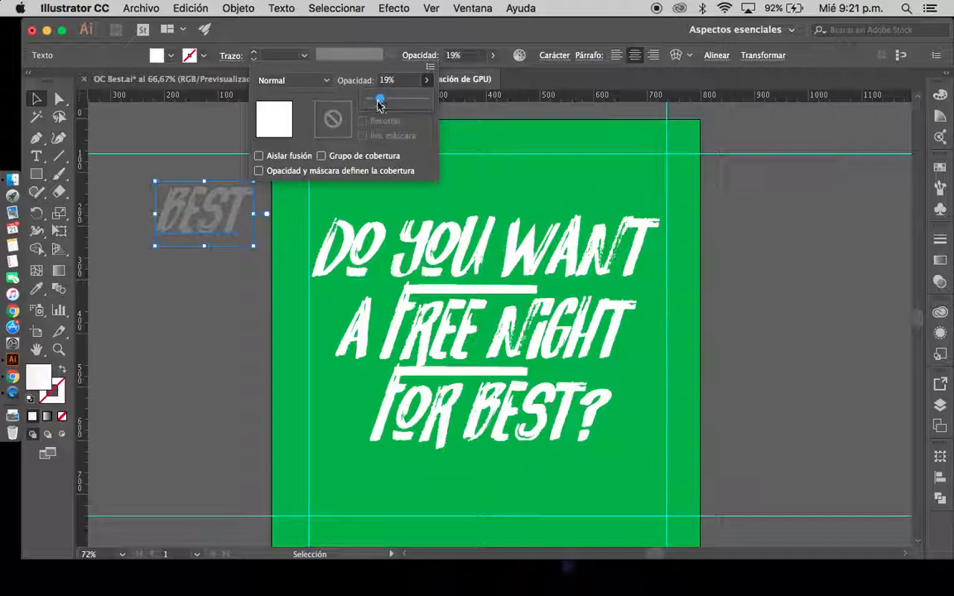
left_click(385, 82)
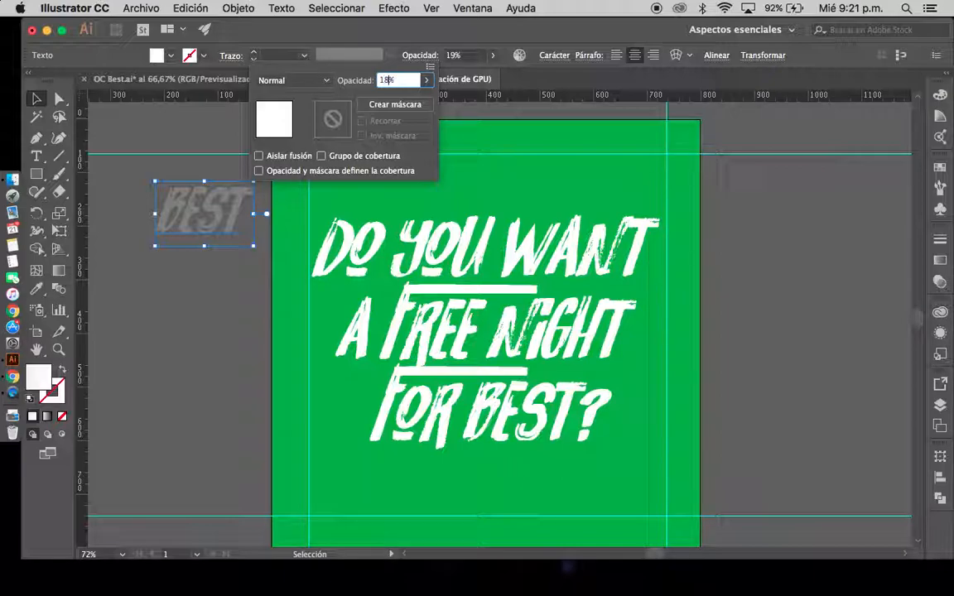
key("Return")
Place the faint "best" text over the artboard's top-left corner and rotate it slightly counterclockwise, overlapping both edges
left_click_drag(197, 208, 256, 193)
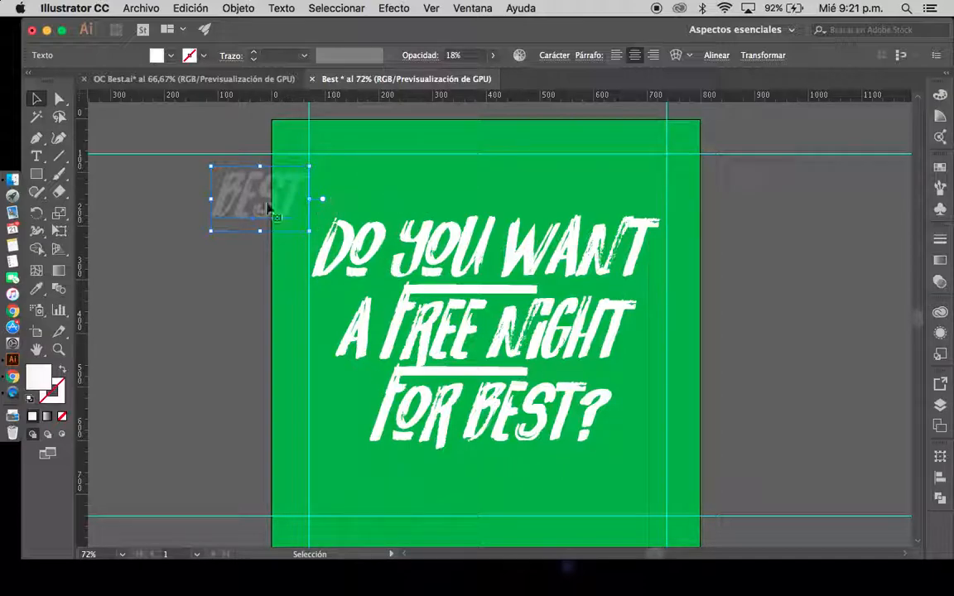
left_click_drag(249, 206, 307, 144)
scroll(445, 191, "up", 2)
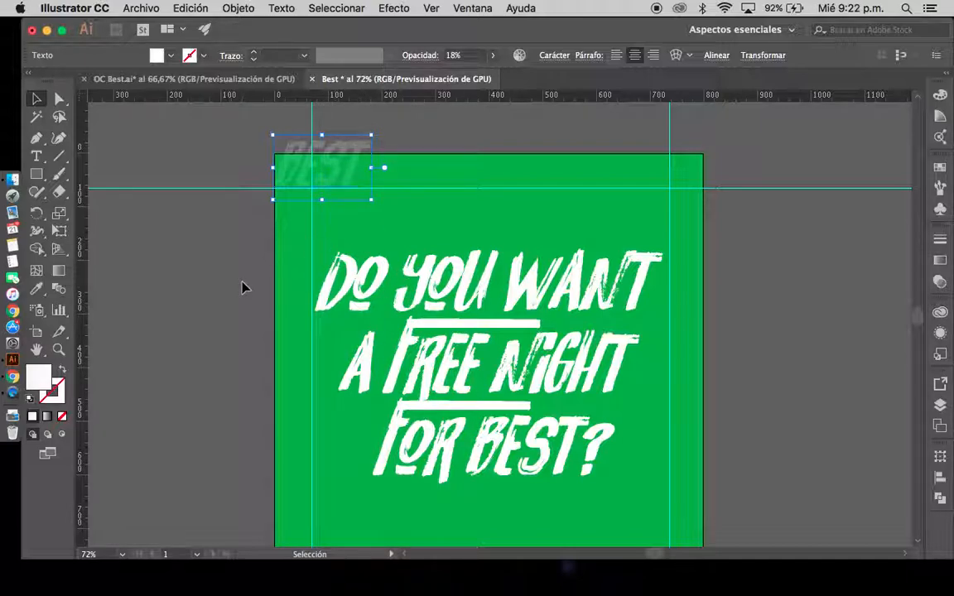
key("space")
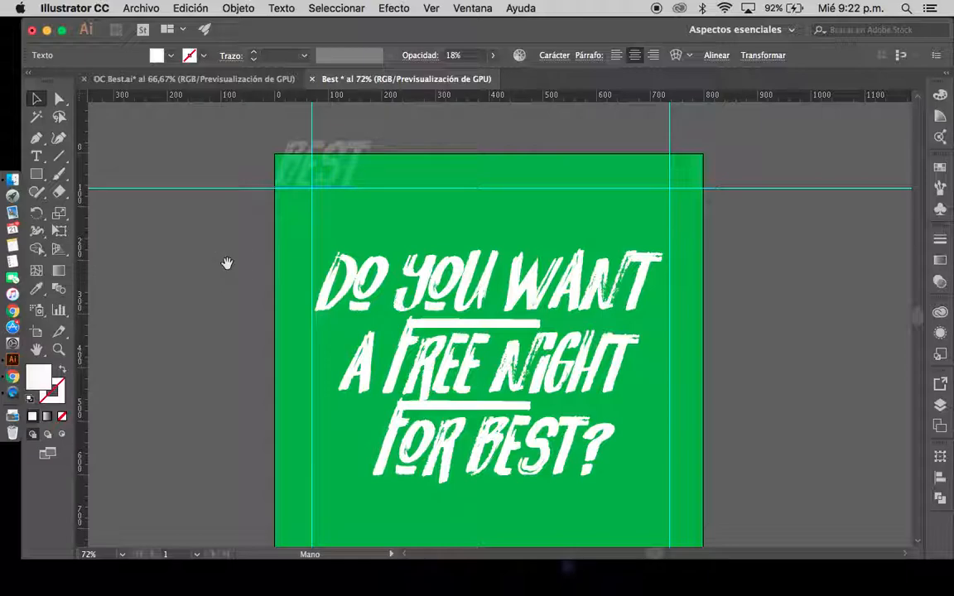
left_click_drag(476, 206, 468, 245)
left_click(335, 213)
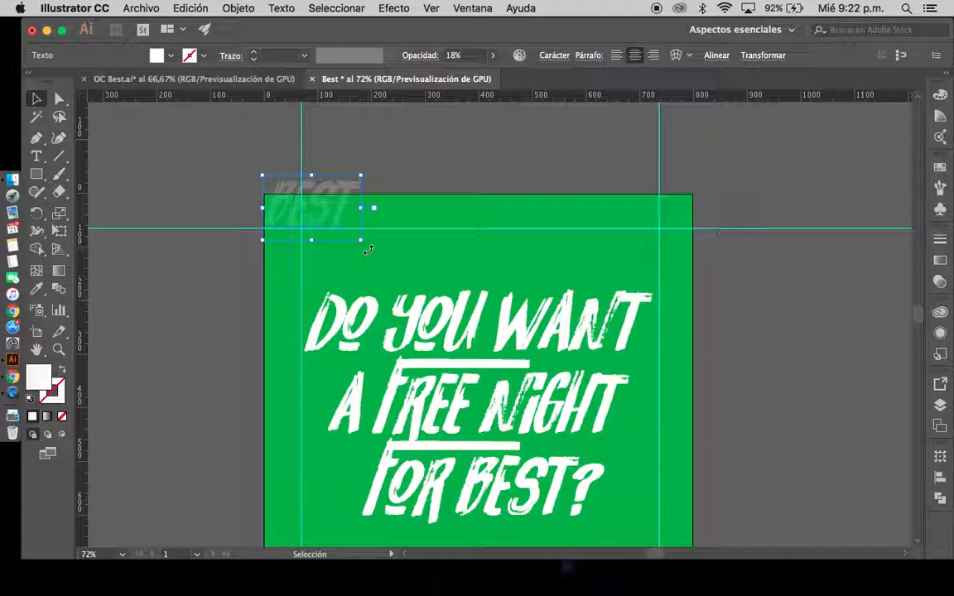
left_click_drag(368, 249, 379, 231)
mouse_move(290, 217)
left_mouse_down()
mouse_move(279, 206)
mouse_move(267, 229)
mouse_move(273, 217)
mouse_move(281, 231)
left_mouse_up()
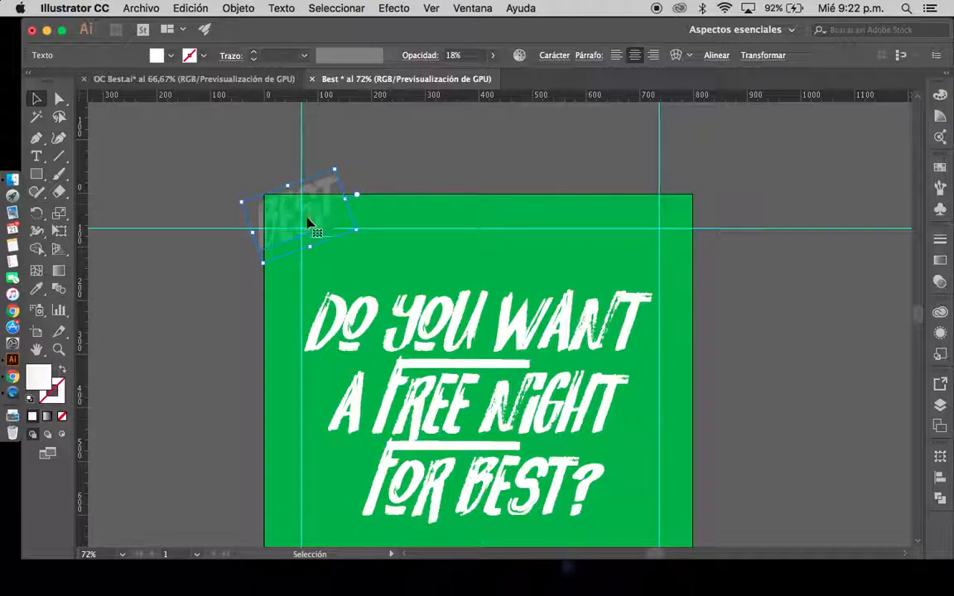
key("super+c")
key("super+v")
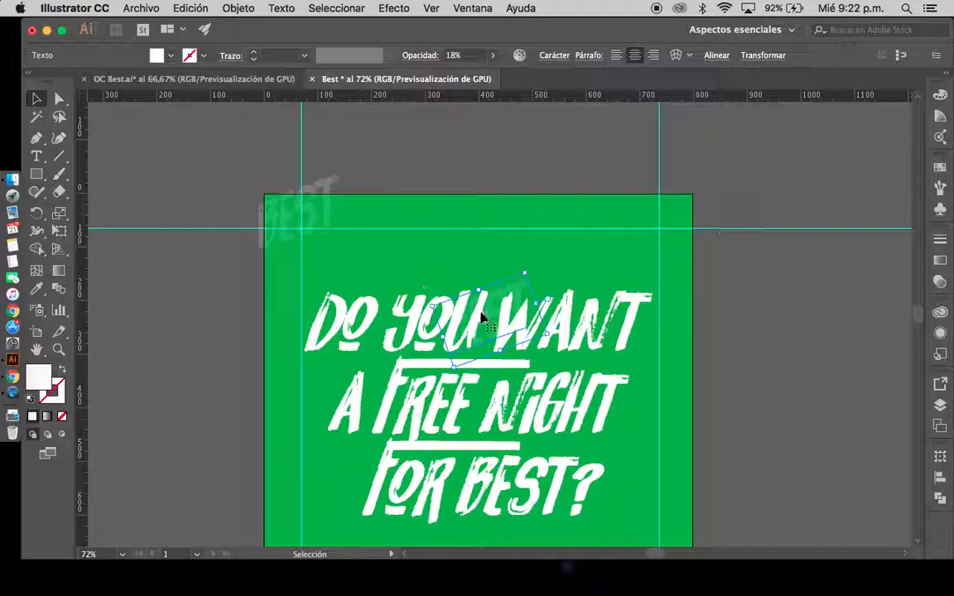
left_click(514, 279)
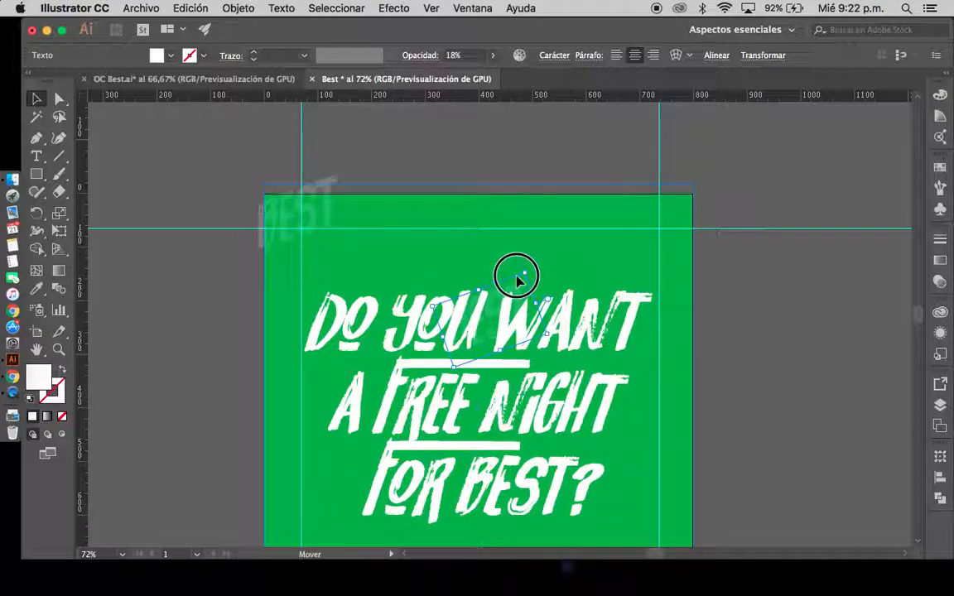
key("super+z")
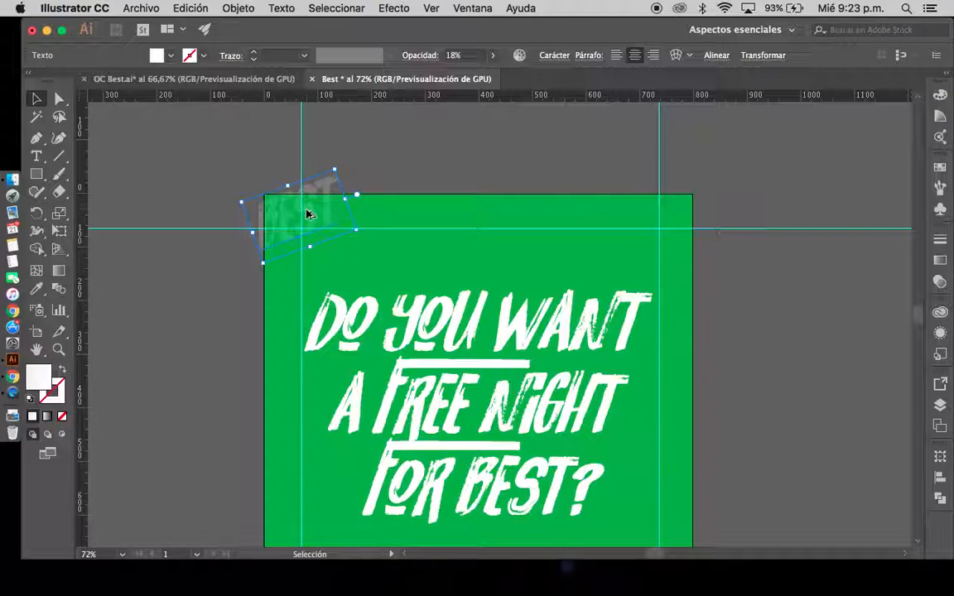
Duplicate the rotated faint "best" text twice to the right, forming a row along the artboard's top edge
left_click_drag(307, 215, 385, 199)
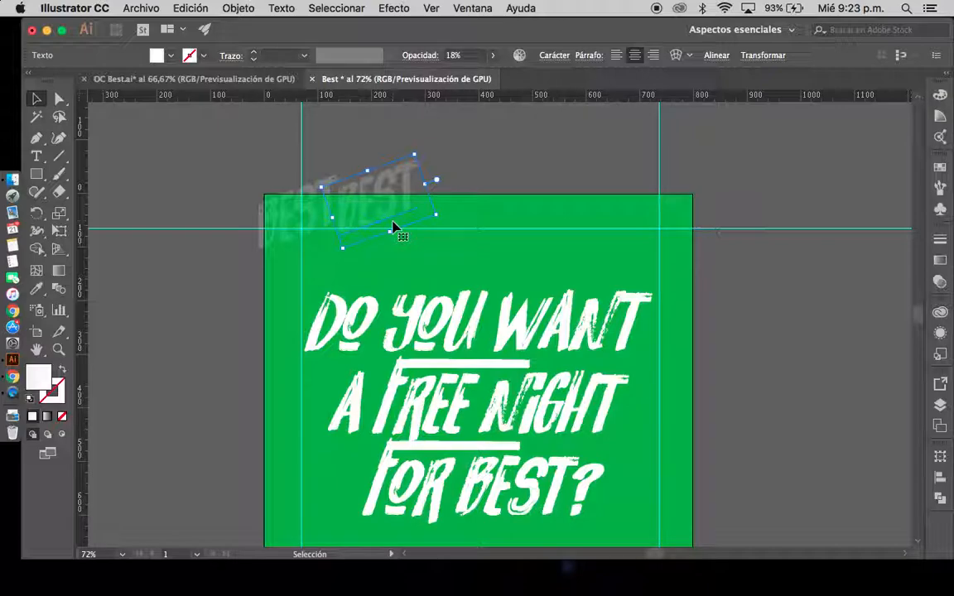
left_click(385, 212)
left_click_drag(385, 211, 458, 212)
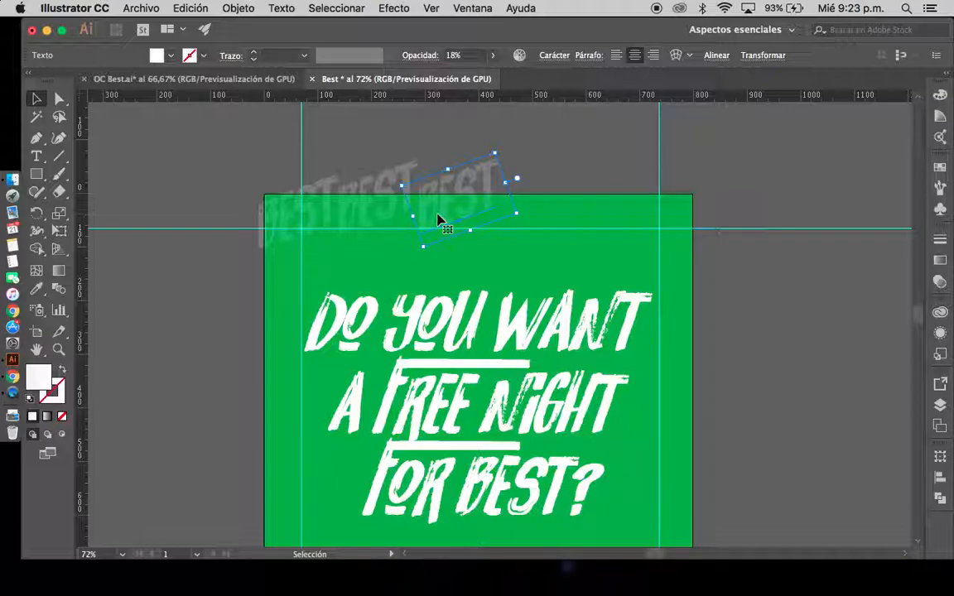
Repeat the last duplication three times, extending the faint "best" row past the artboard's top-right corner
key("super+d")
key("super+d")
key("super+d")
key("super+d")
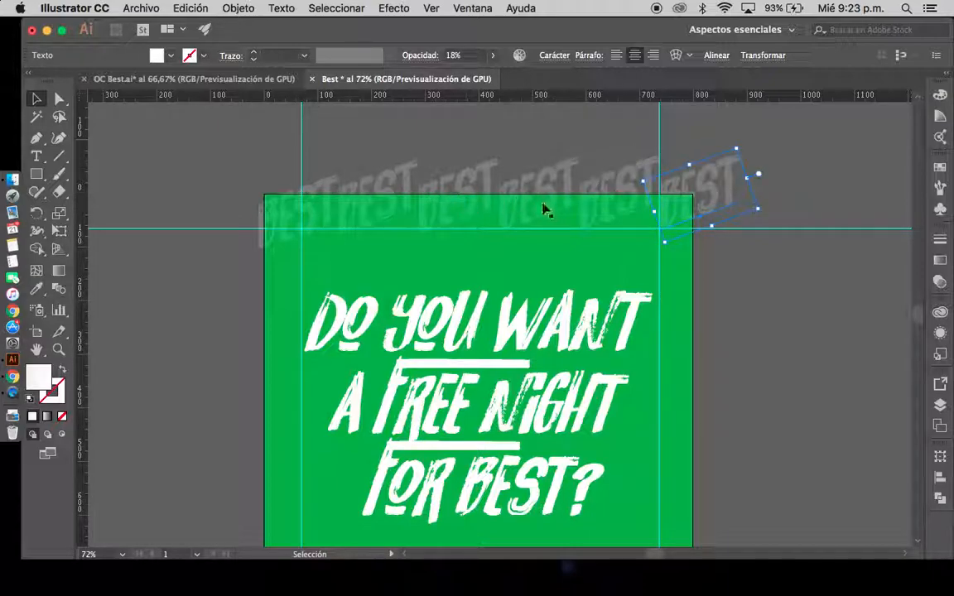
Duplicate the top-right "best" text downward and repeat the copy, forming a column of six along the artboard's right edge
left_click_drag(715, 292, 590, 305)
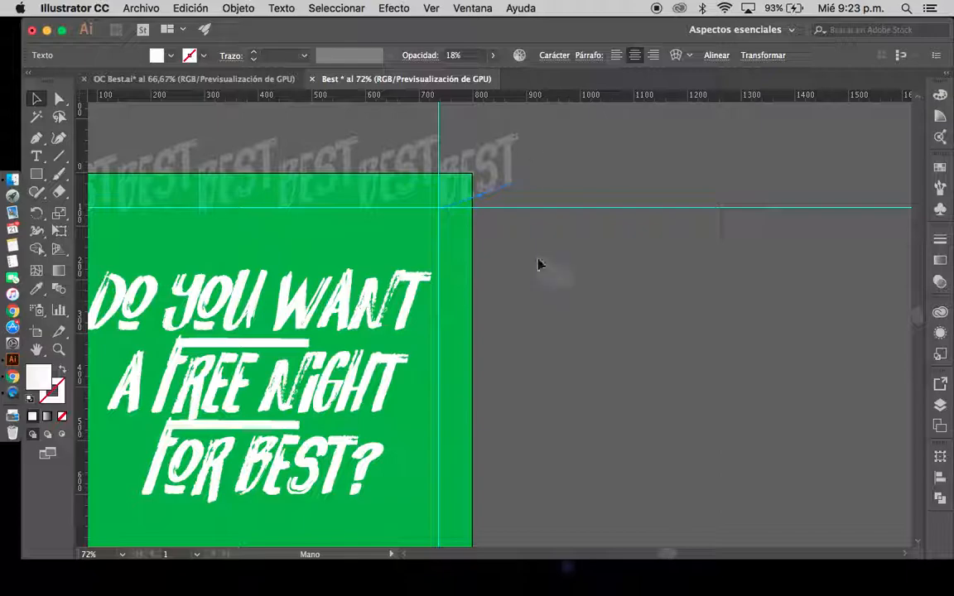
left_click_drag(485, 177, 530, 245)
key("a")
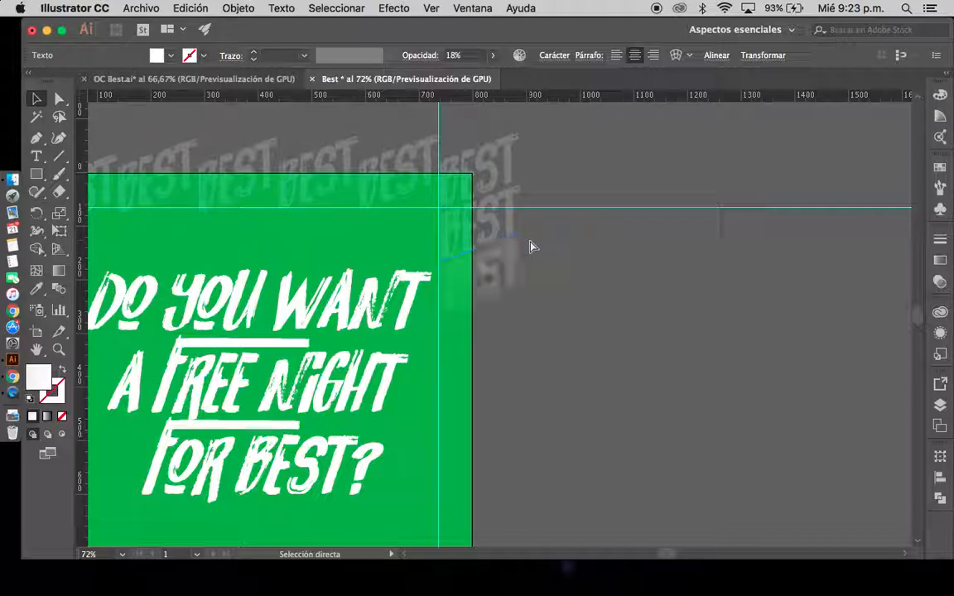
key("ctrl+d")
key("ctrl+d")
key("ctrl+d")
left_click_drag(615, 451, 601, 351)
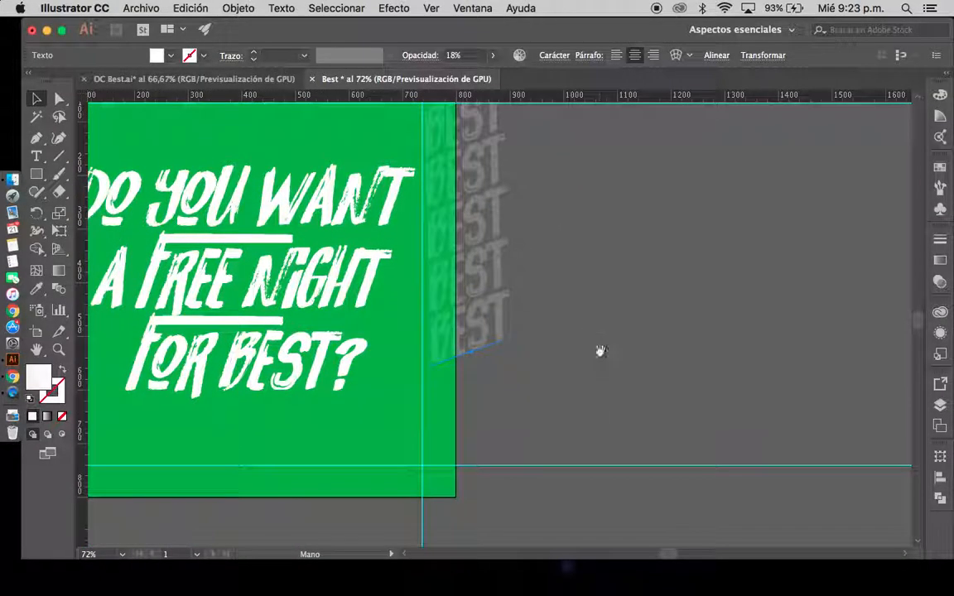
Nudge the lower "best" copies on the artboard's right edge slightly sideways to even out the column
left_click_drag(650, 232, 653, 290)
left_click(436, 309)
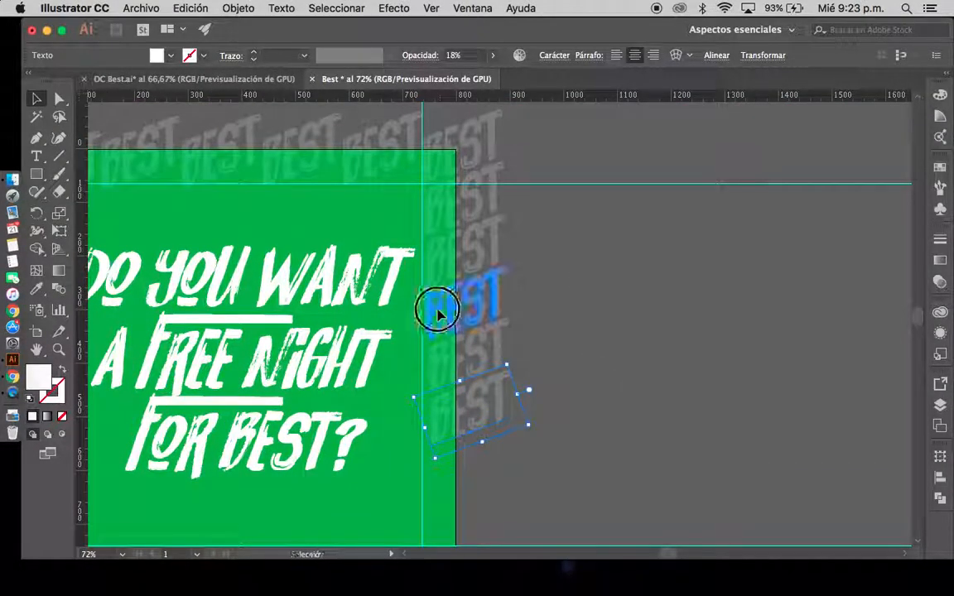
left_click(439, 265)
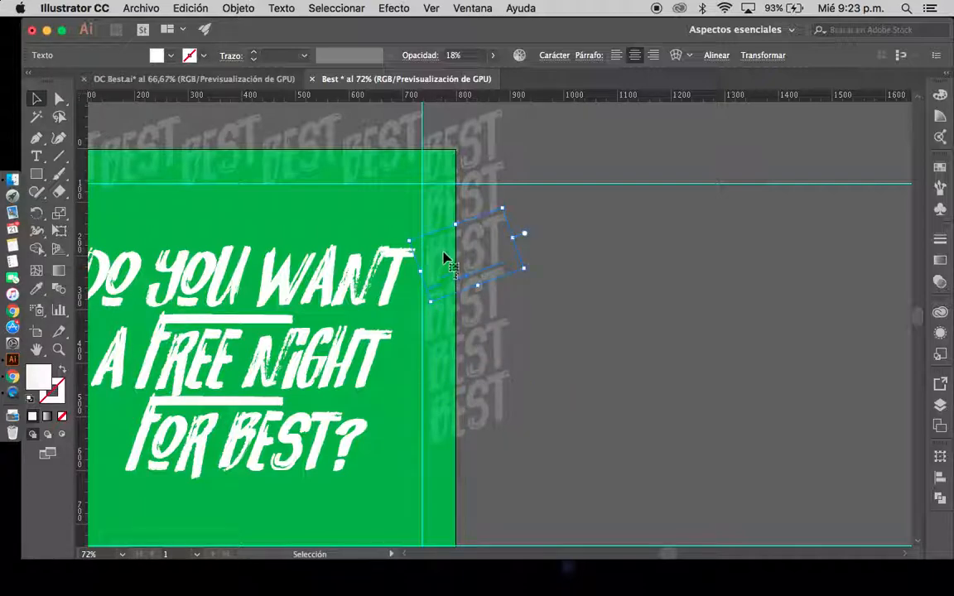
left_click(441, 385)
key("shift+Up")
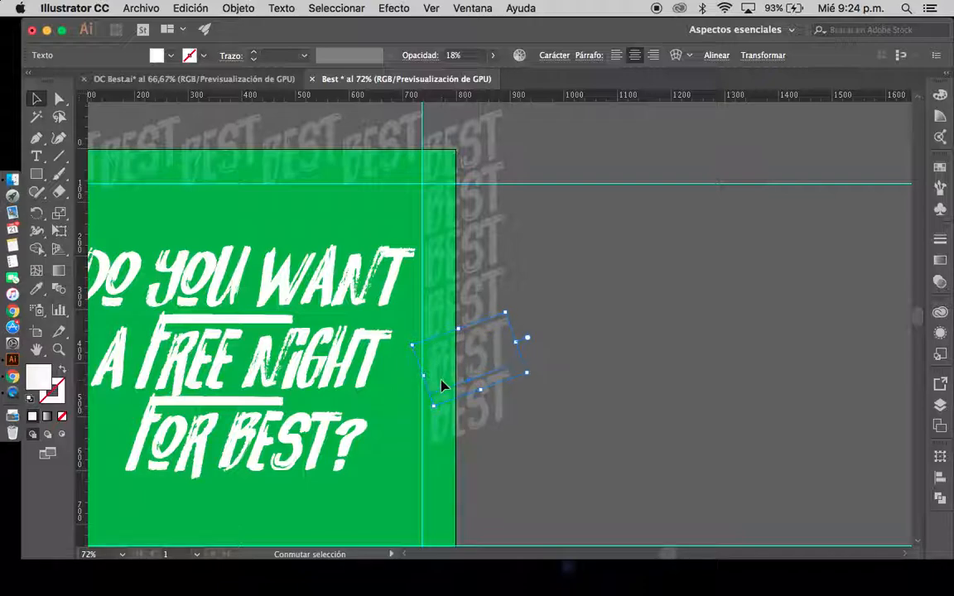
key("shift+Left")
key("Right")
key("Right")
left_click(449, 428)
left_click_drag(445, 423, 439, 423)
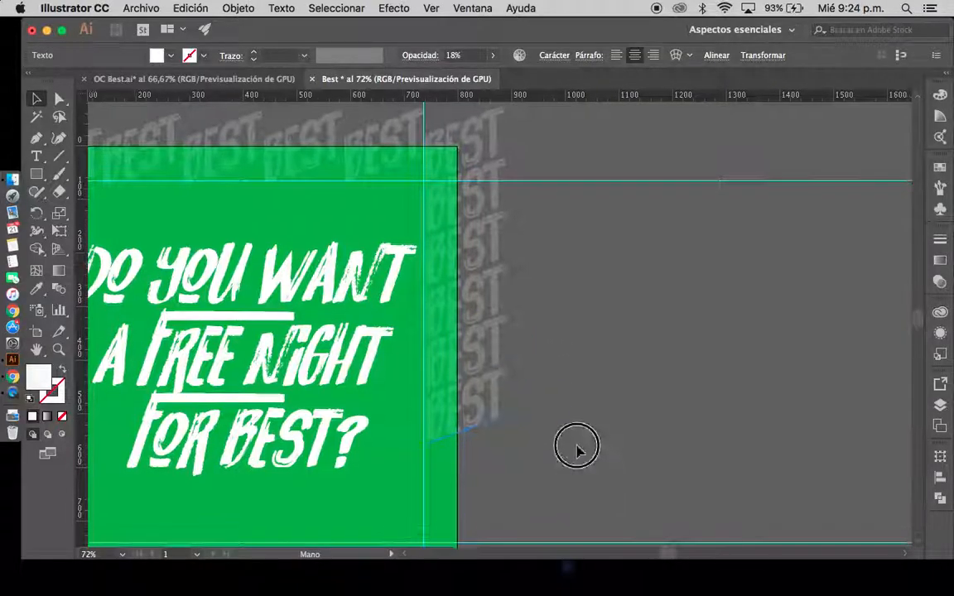
Extend the right-edge column with further downward copies of the lowest "best" text to the artboard's bottom-right corner
scroll(575, 454, "down", 5)
left_click_drag(469, 261, 465, 309)
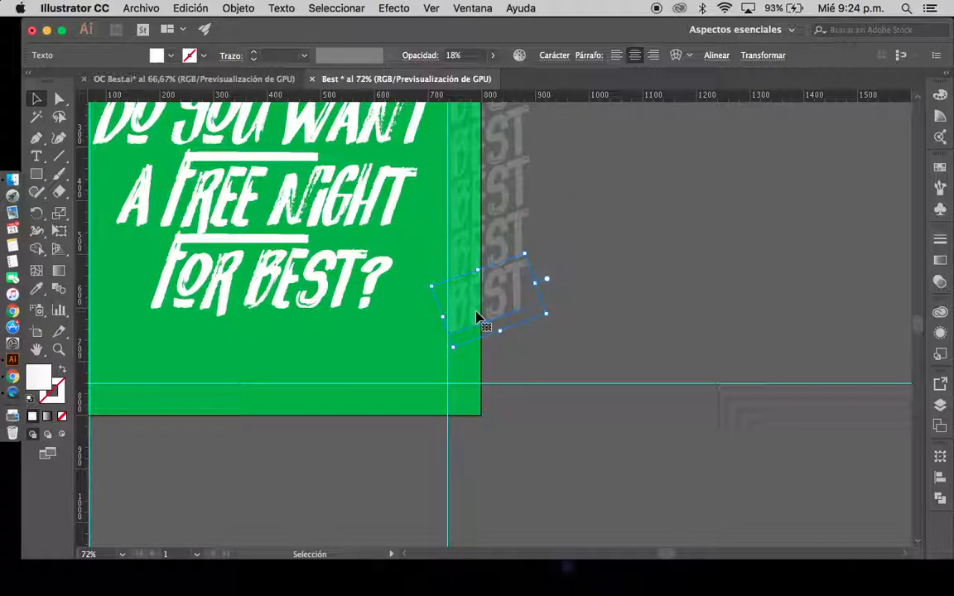
key("super+d")
key("super+d")
key("super+d")
left_click_drag(334, 433, 491, 410)
Duplicate the bottom-right "best" text leftward repeatedly, forming a row along the artboard's bottom edge to its bottom-left corner
left_click_drag(648, 389, 579, 391)
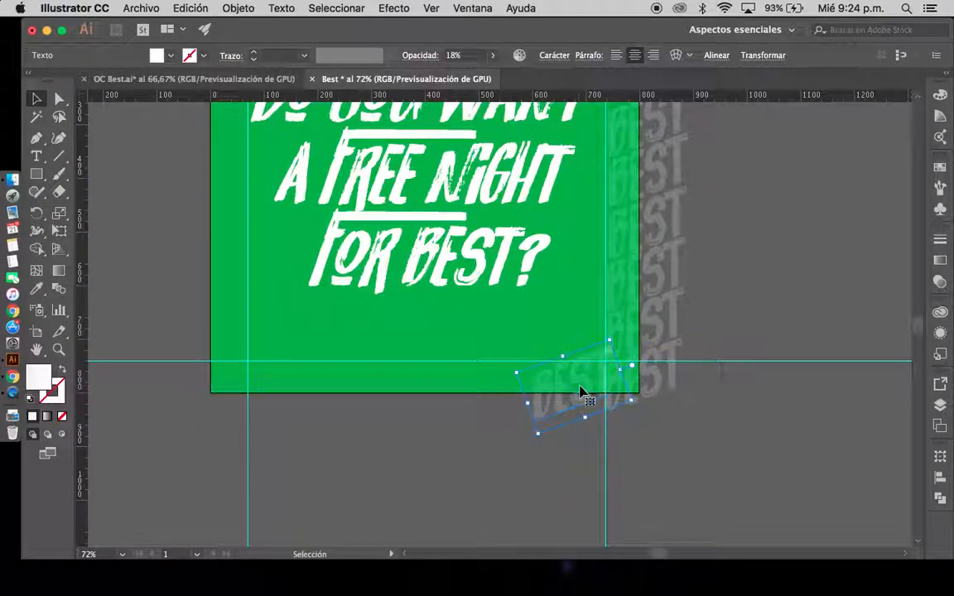
key("super+d")
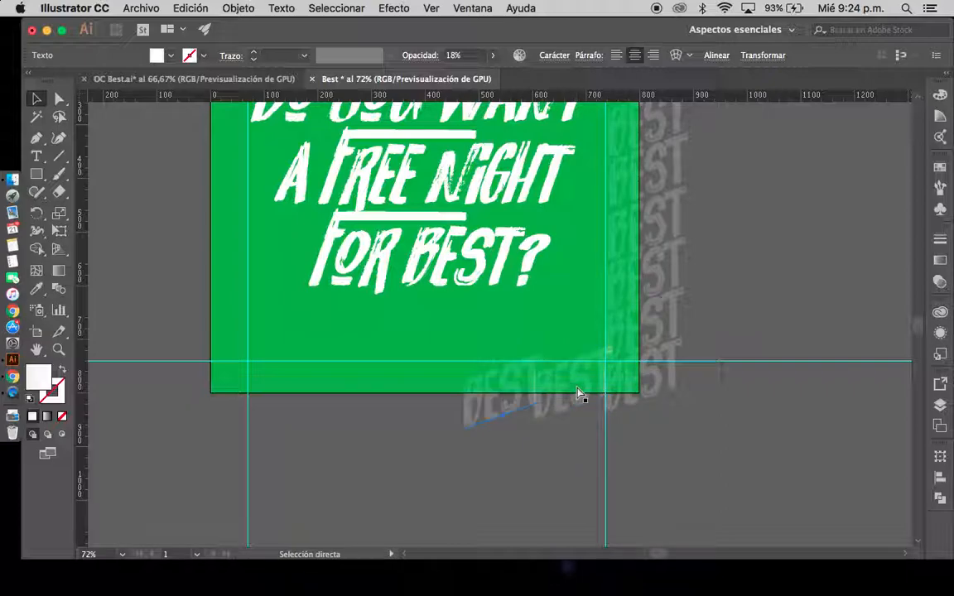
key("super+d")
key("super+d")
key("super+d")
key("super+d")
key("super+d")
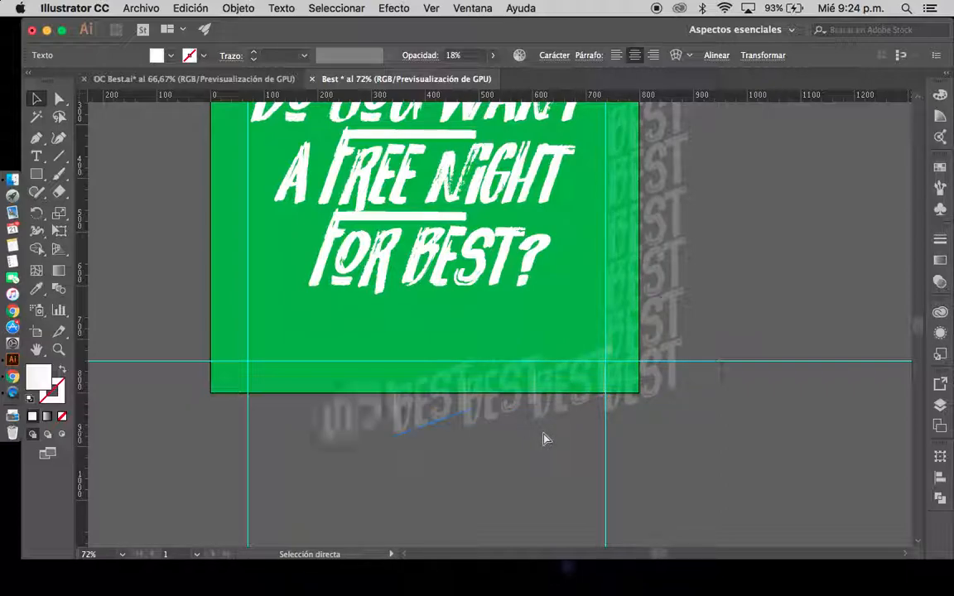
left_click_drag(425, 409, 224, 389)
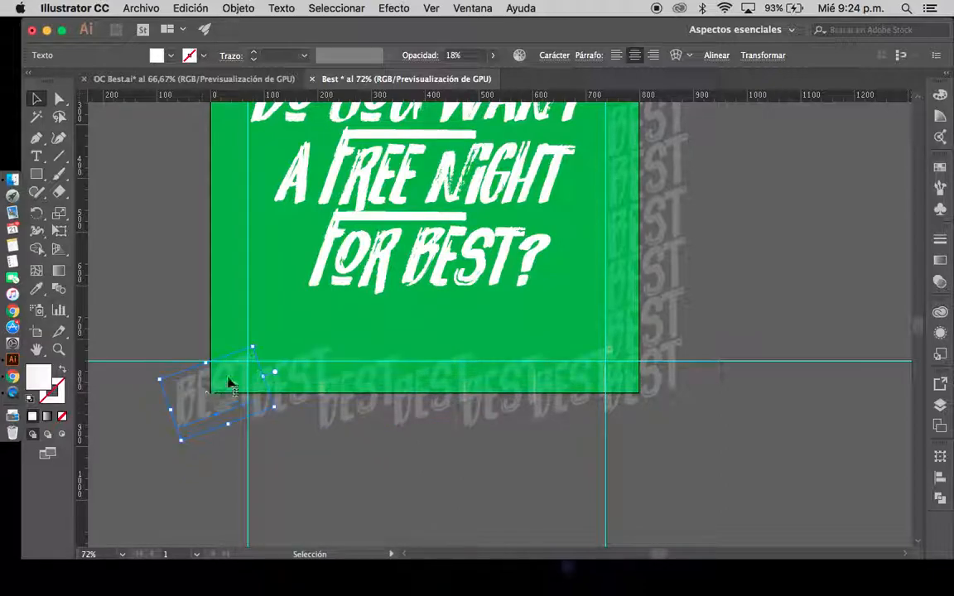
Duplicate the bottom-left "best" text upward and repeat the copy six times, forming a column along the artboard's left edge
left_click_drag(166, 283, 232, 405)
left_click_drag(261, 517, 256, 470)
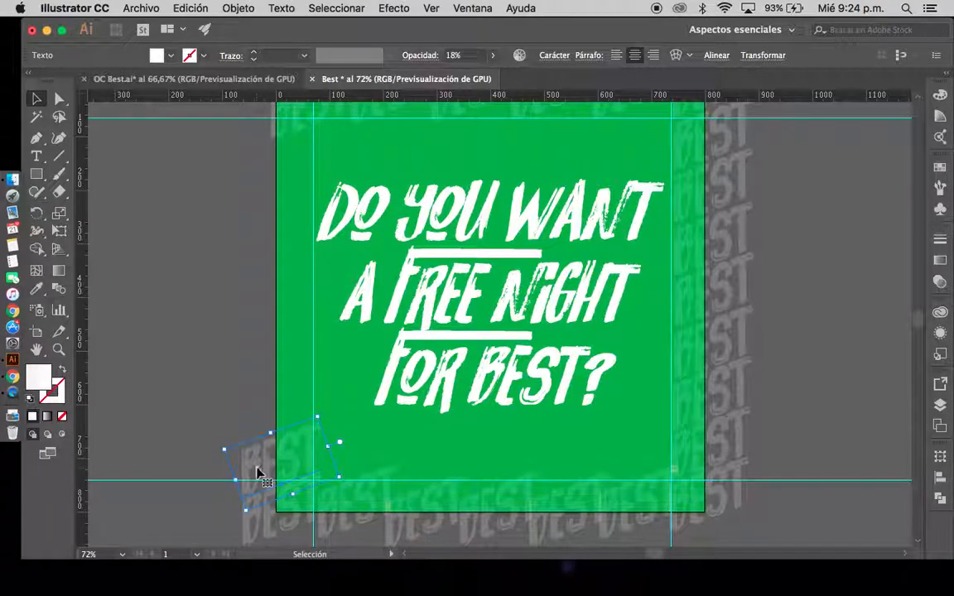
key("ctrl+d")
key("ctrl+d")
key("ctrl+d")
key("ctrl+d")
key("ctrl+d")
key("ctrl+d")
key("ctrl+d")
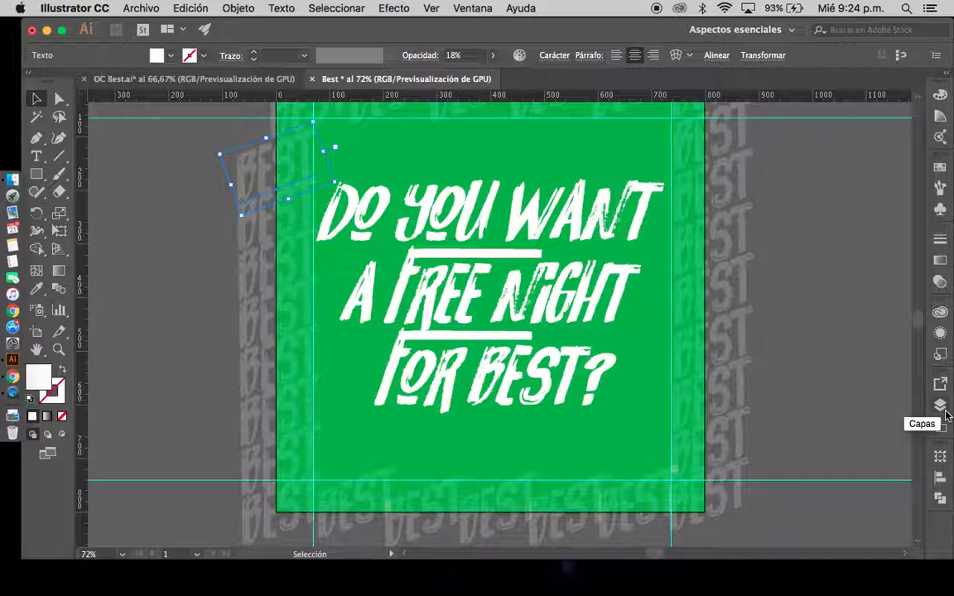
Examine the white frame strokes in the OC Best.ai reference and return to the Best document
left_click(232, 79)
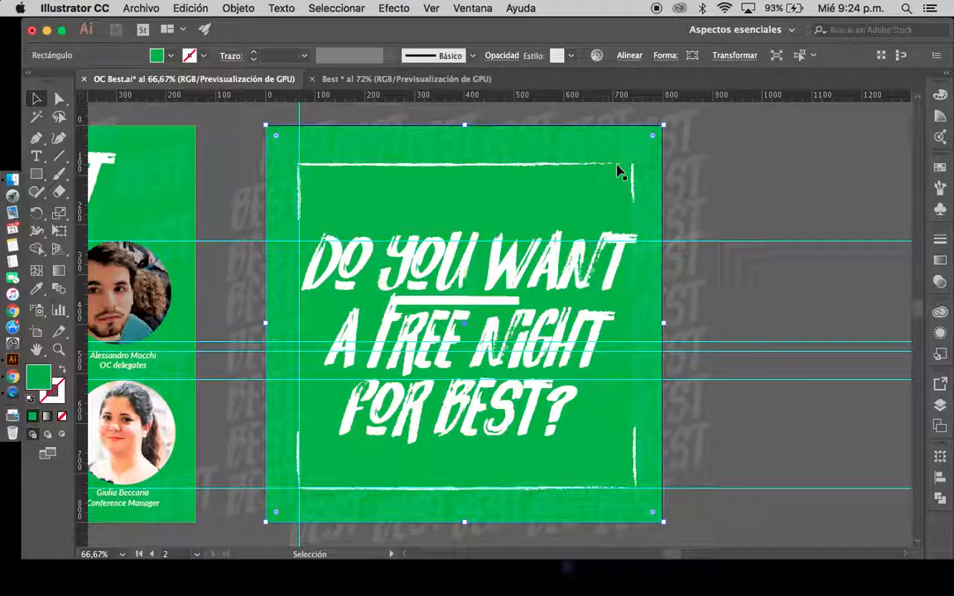
left_click(348, 79)
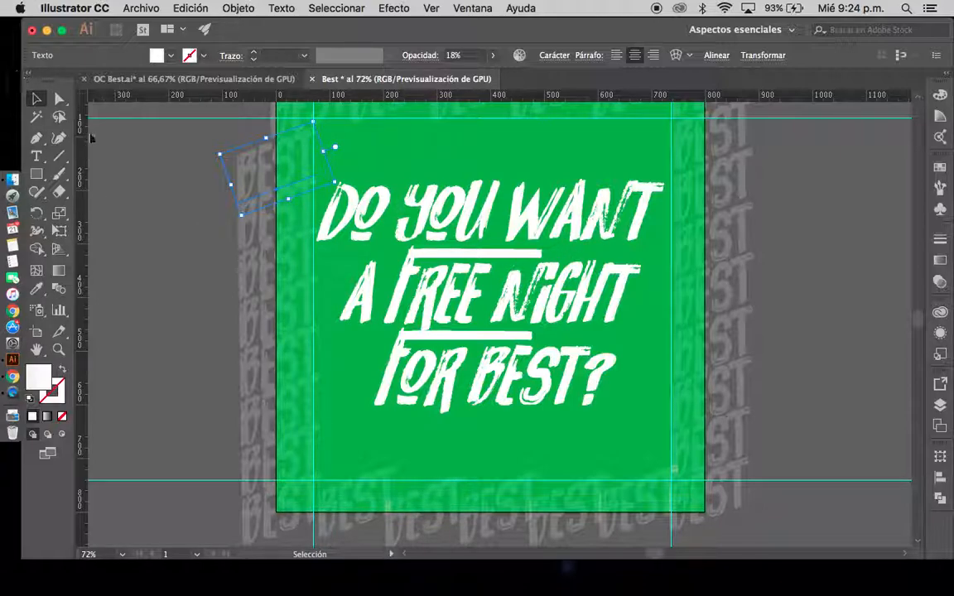
left_click(59, 176)
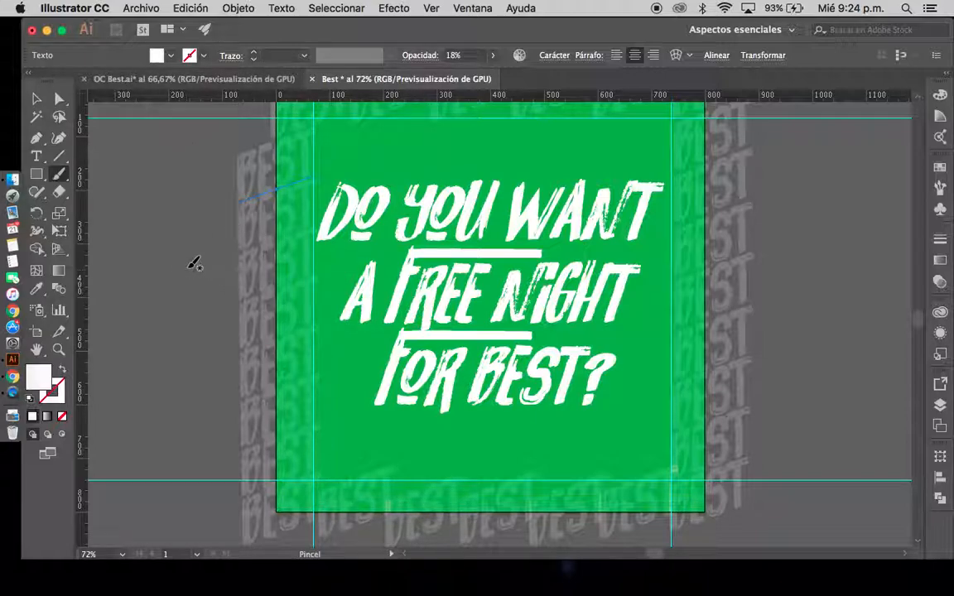
left_click(64, 370)
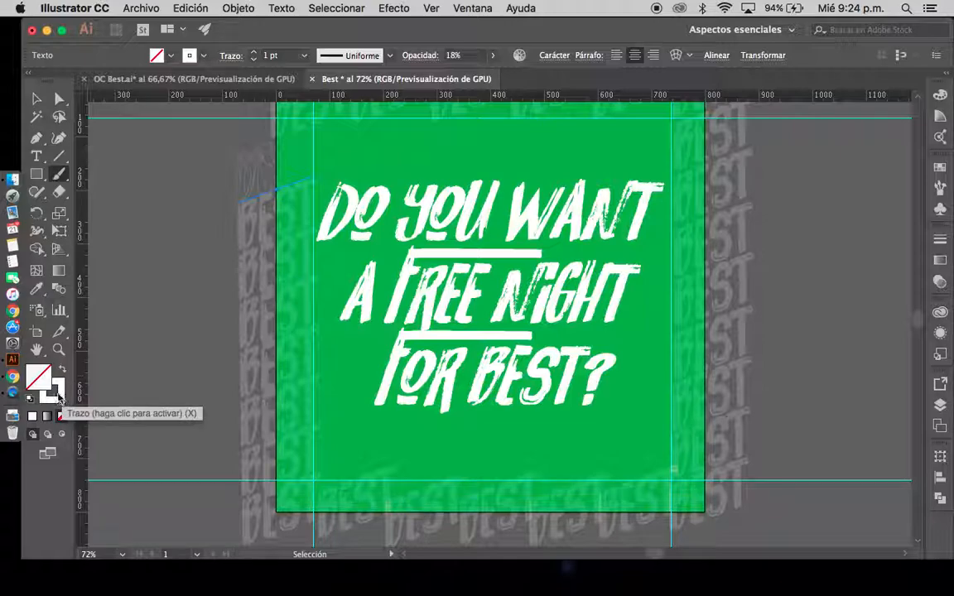
left_click(62, 372)
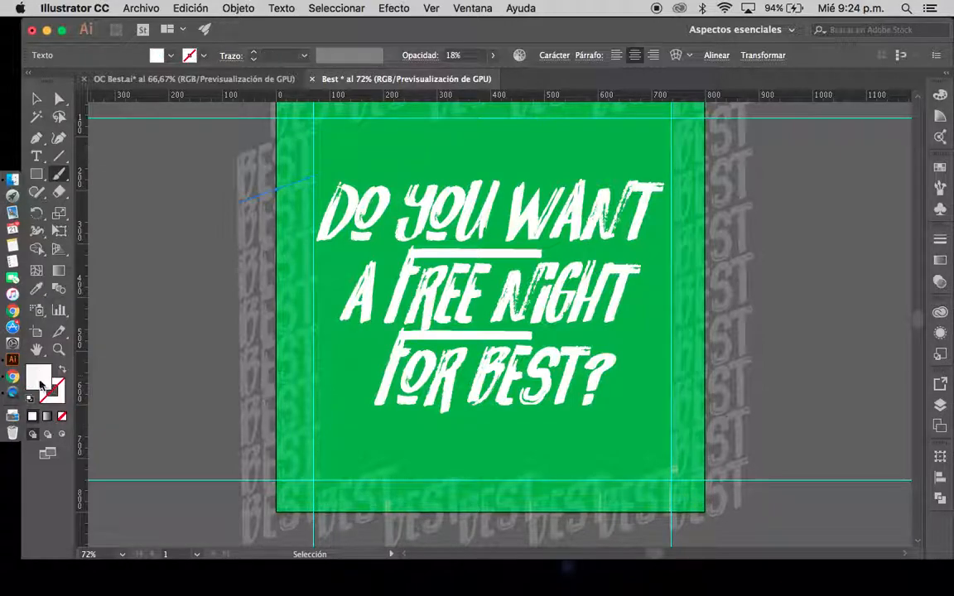
left_click_drag(137, 296, 149, 311)
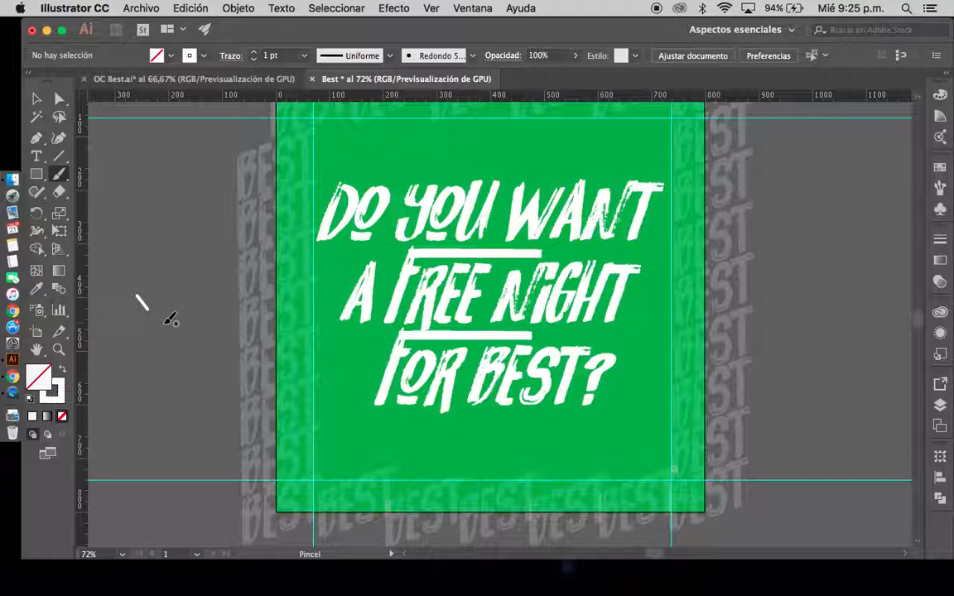
key("super+z")
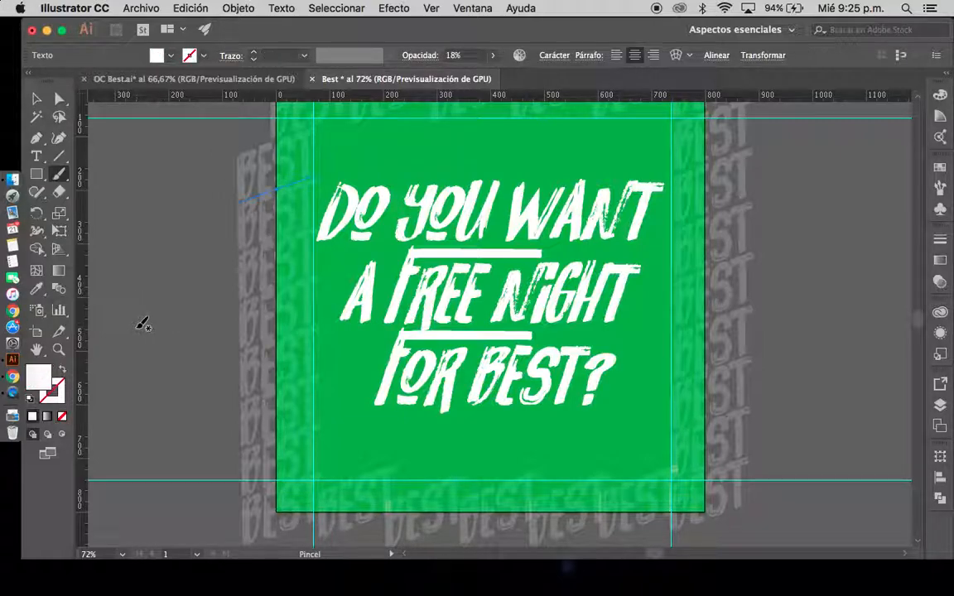
left_click(63, 372)
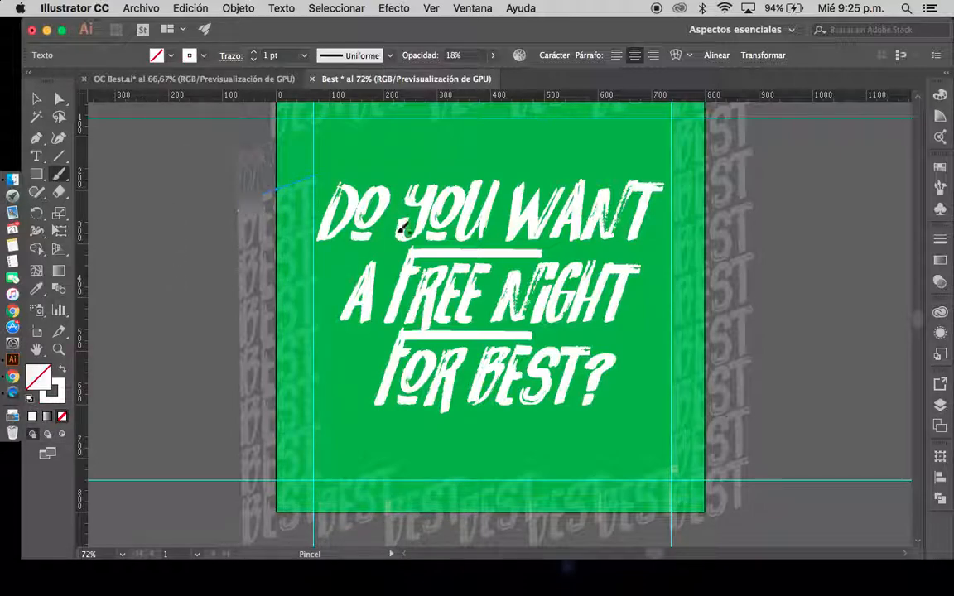
left_click(37, 98)
left_click(274, 189)
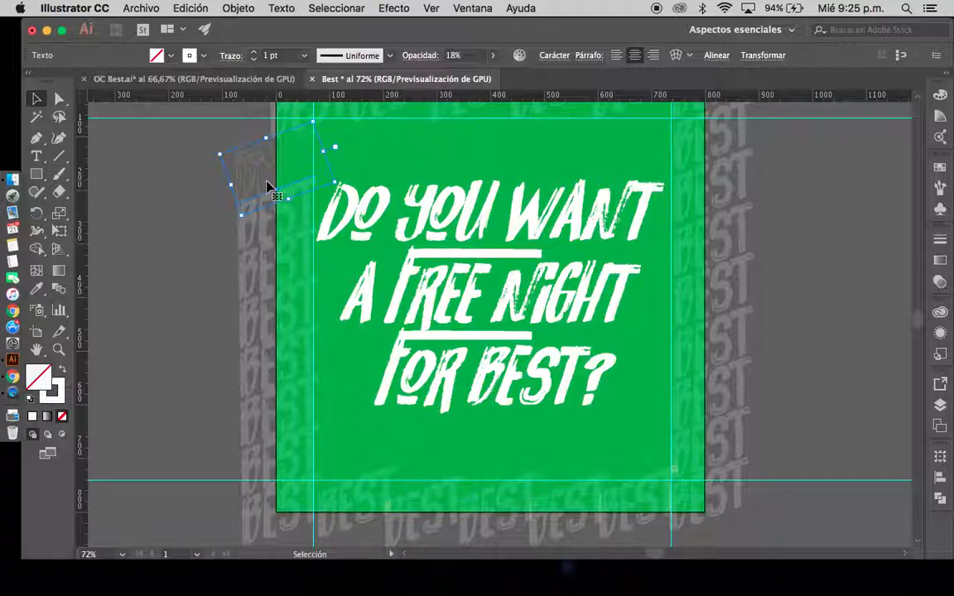
left_click(151, 285)
Activate the Brush tool with no fill and a white stroke while nothing is selected
left_click(59, 174)
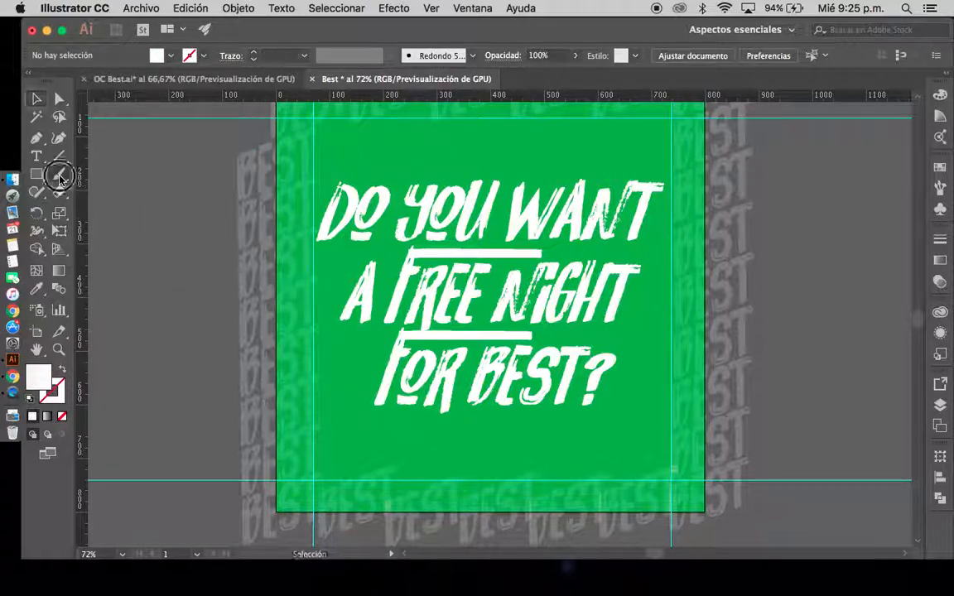
left_click(59, 370)
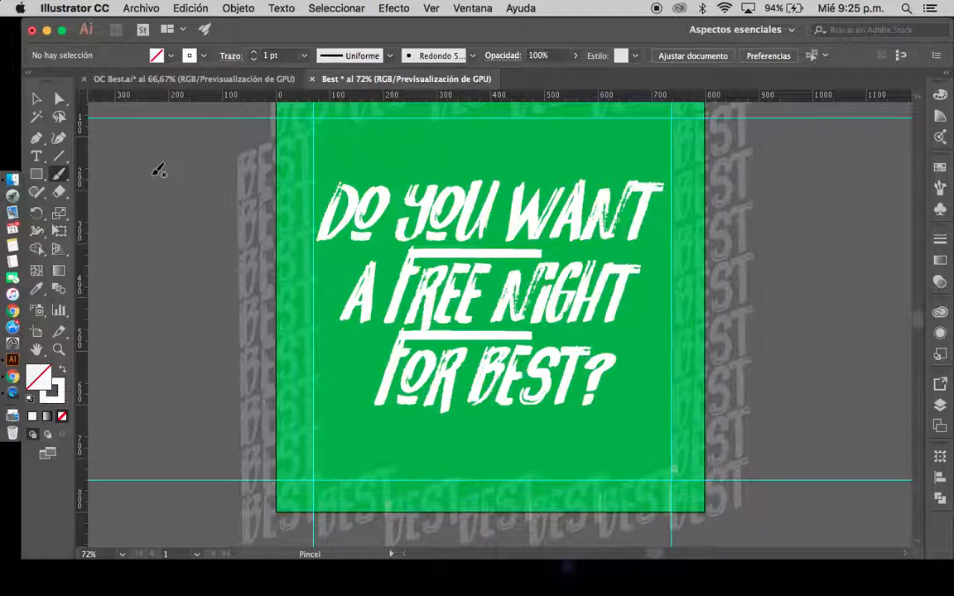
left_click_drag(311, 119, 315, 238)
left_click_drag(315, 118, 404, 115)
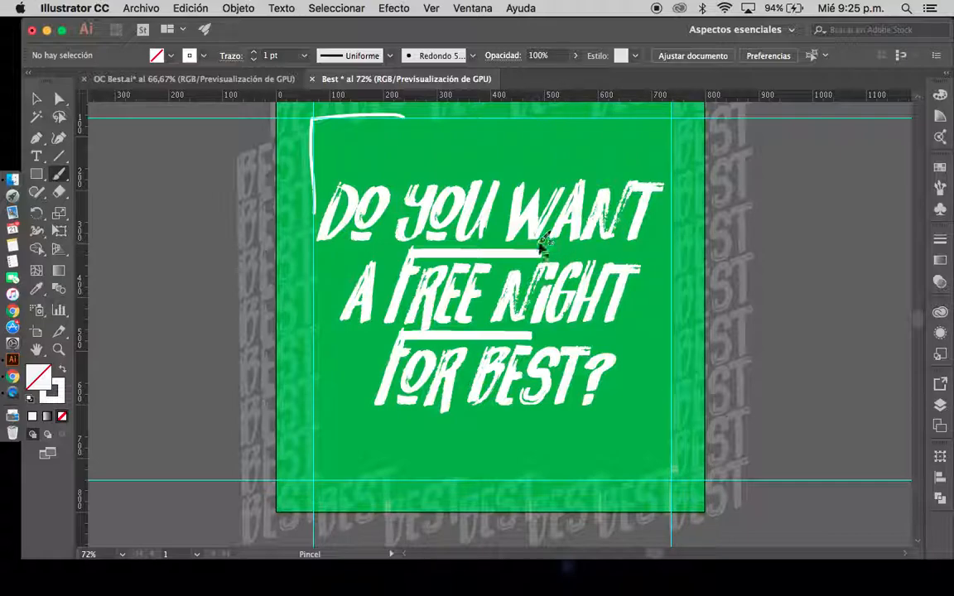
key("super+z")
key("super+z")
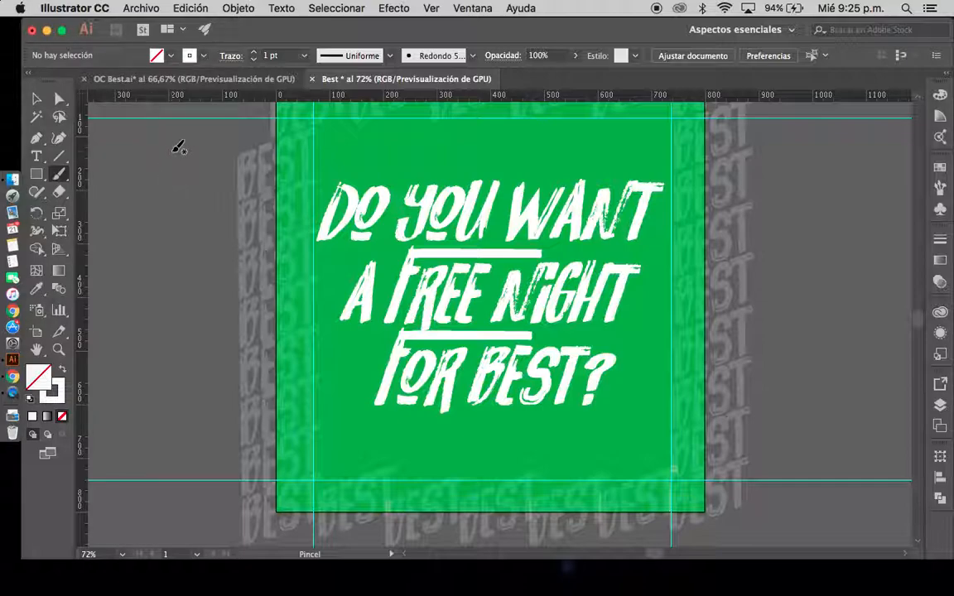
Paint a straight vertical white stroke about 175 px long left of the artboard and apply the Carboncillo - Desvanecer brush
left_click_drag(173, 153, 165, 245)
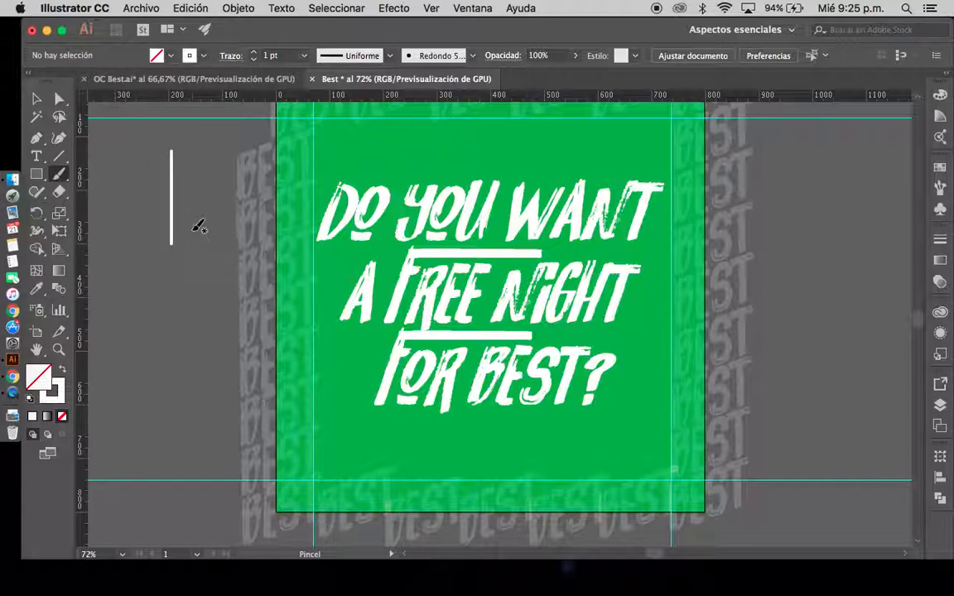
left_click(36, 100)
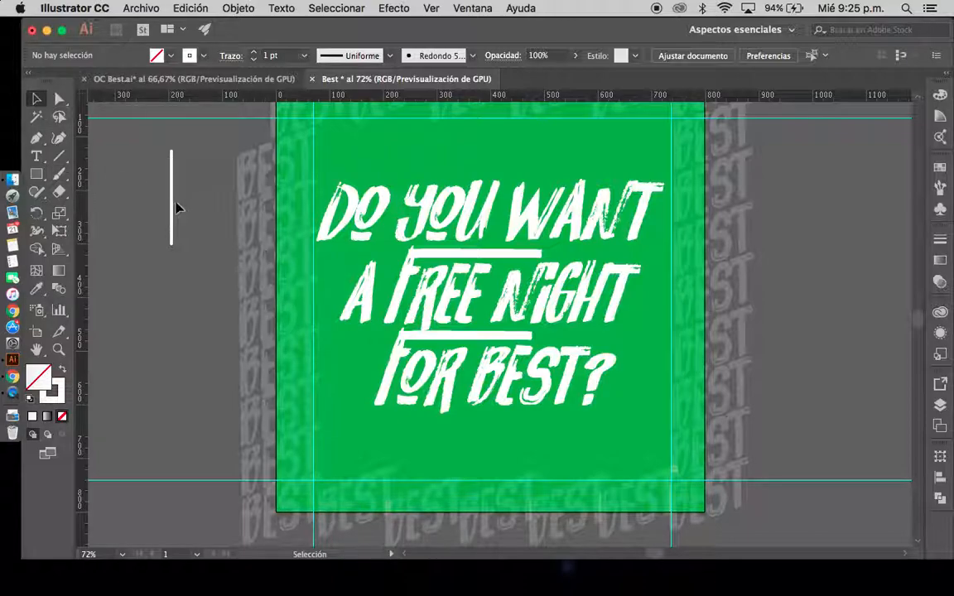
left_click(172, 207)
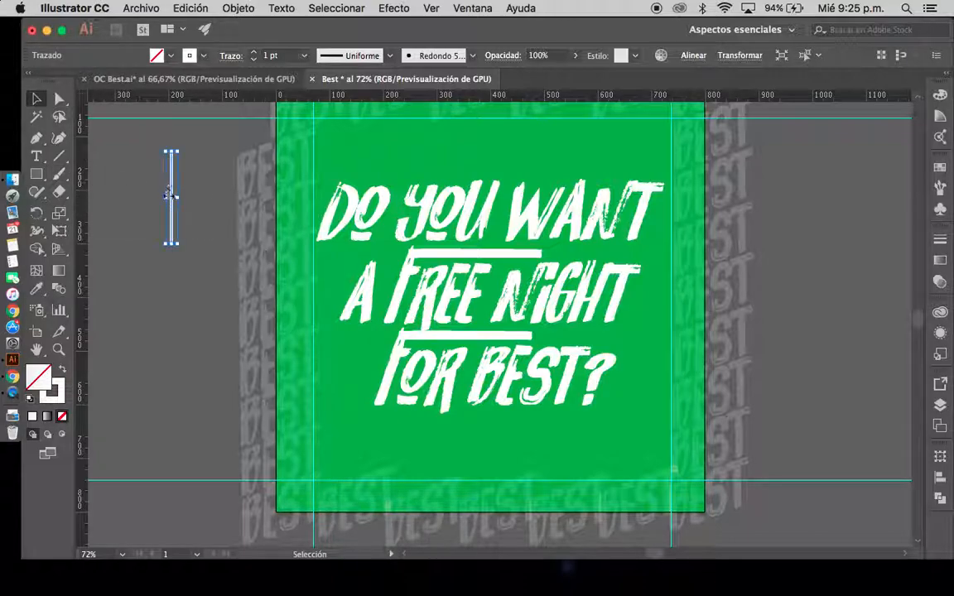
left_click(472, 56)
left_click_drag(470, 110, 471, 121)
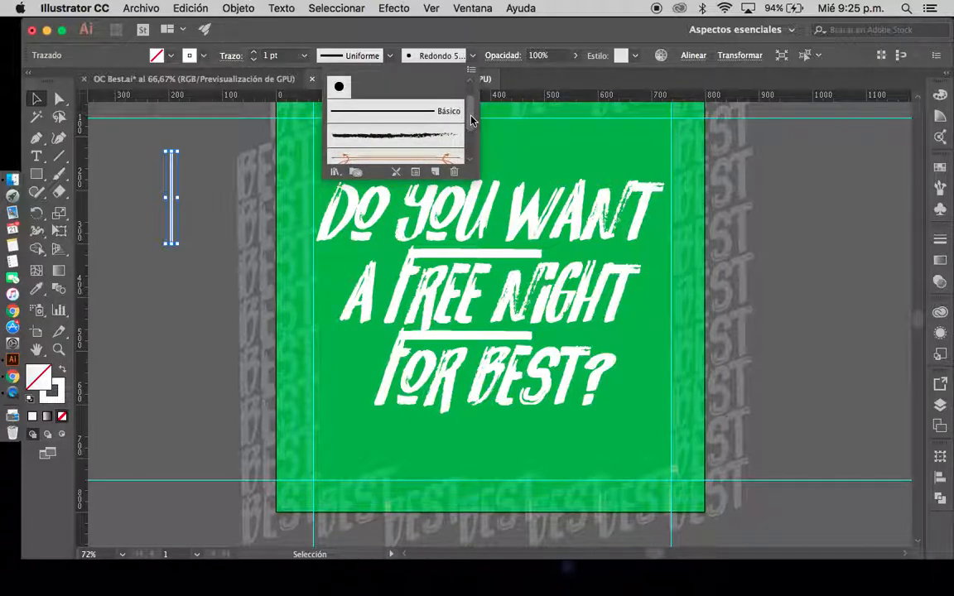
left_click(406, 143)
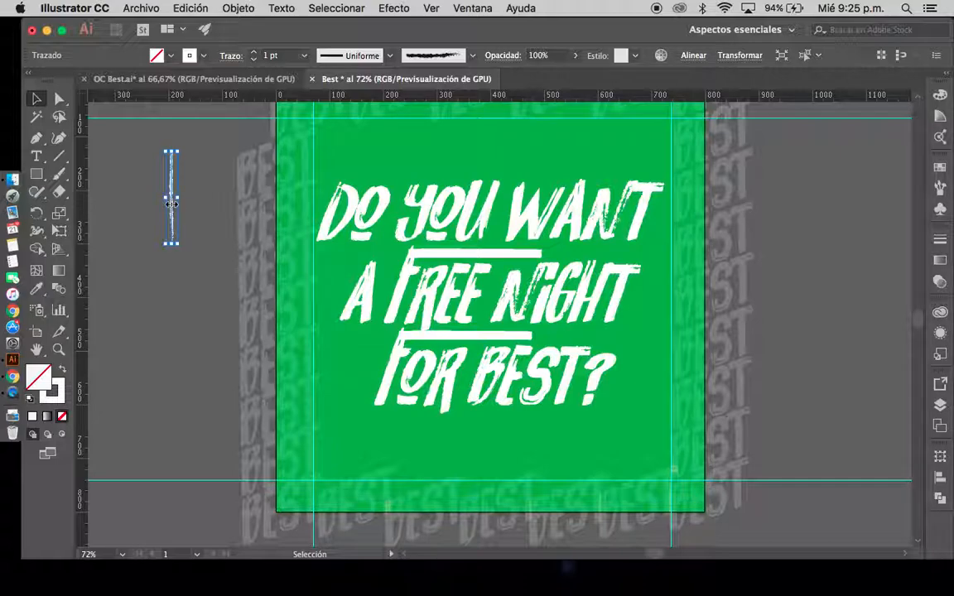
Move the white charcoal stroke onto the left guide at the upper corner and copy it to the other three guide corners
mouse_move(172, 205)
left_mouse_down()
mouse_move(326, 176)
mouse_move(312, 164)
mouse_move(314, 172)
left_mouse_up()
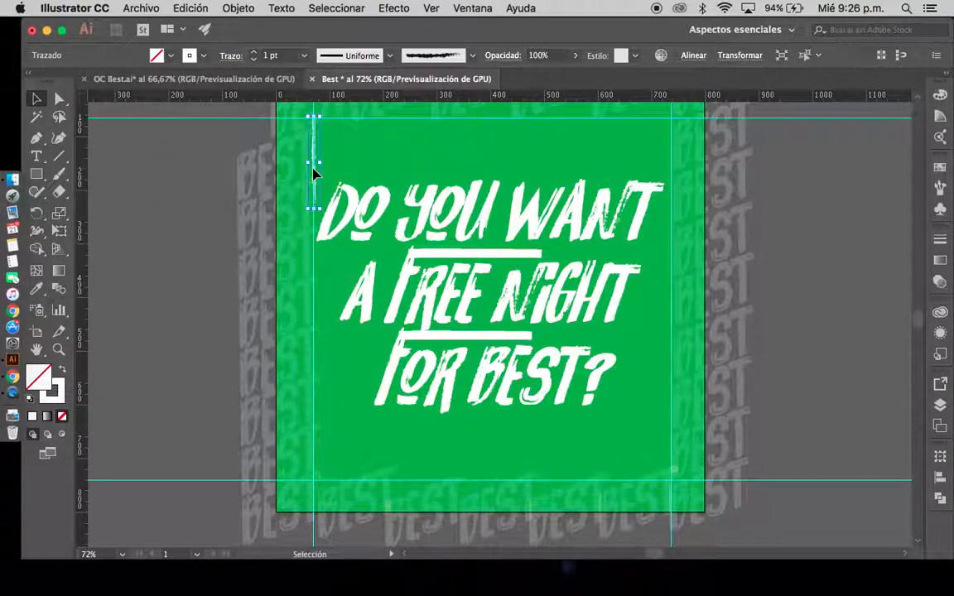
mouse_move(314, 171)
left_mouse_down()
mouse_move(603, 379)
mouse_move(671, 447)
left_mouse_up()
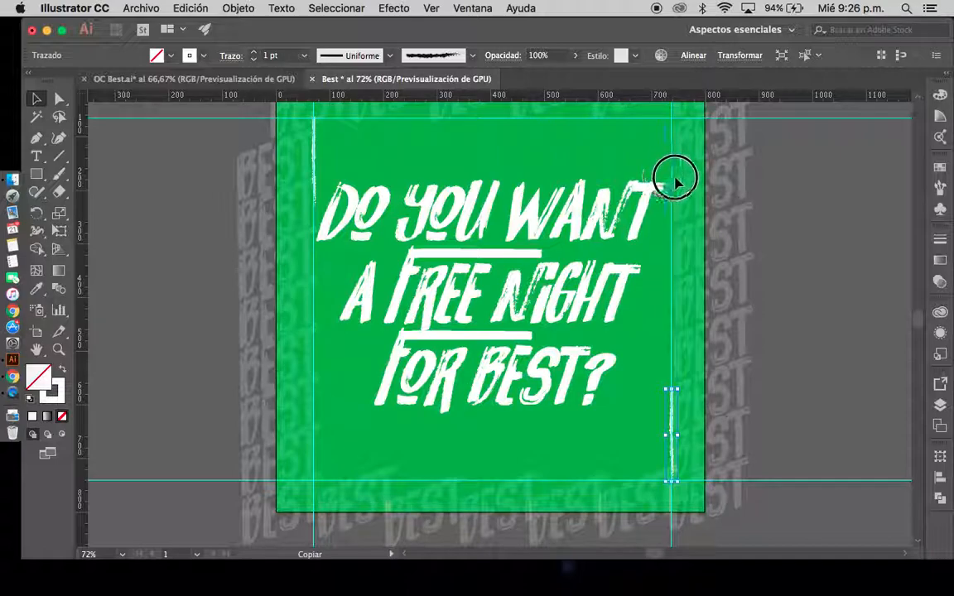
left_click_drag(672, 174, 313, 439)
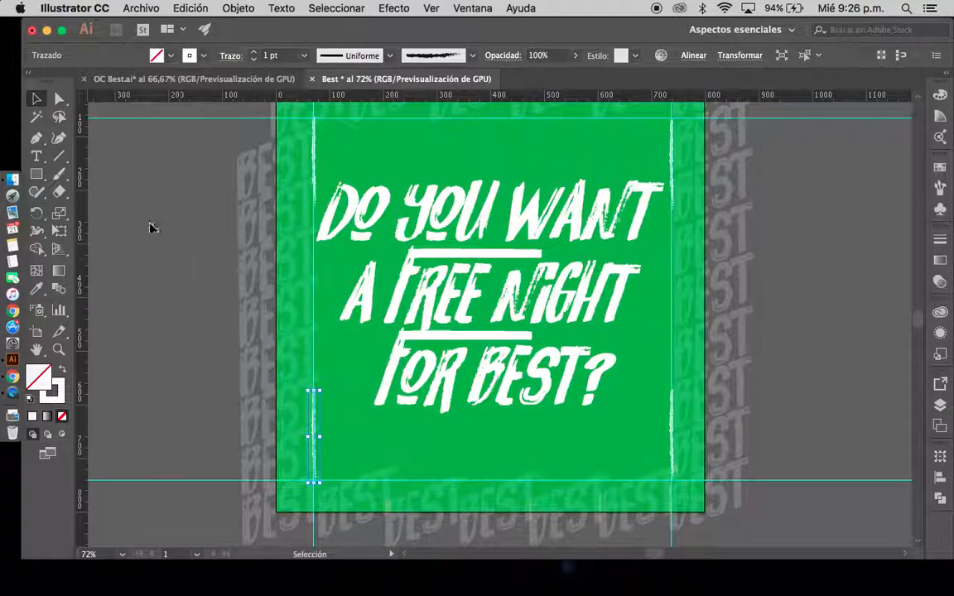
Paint horizontal white charcoal strokes along the lower and upper guides with the Brush tool, joining the vertical strokes into a frame
left_click(58, 174)
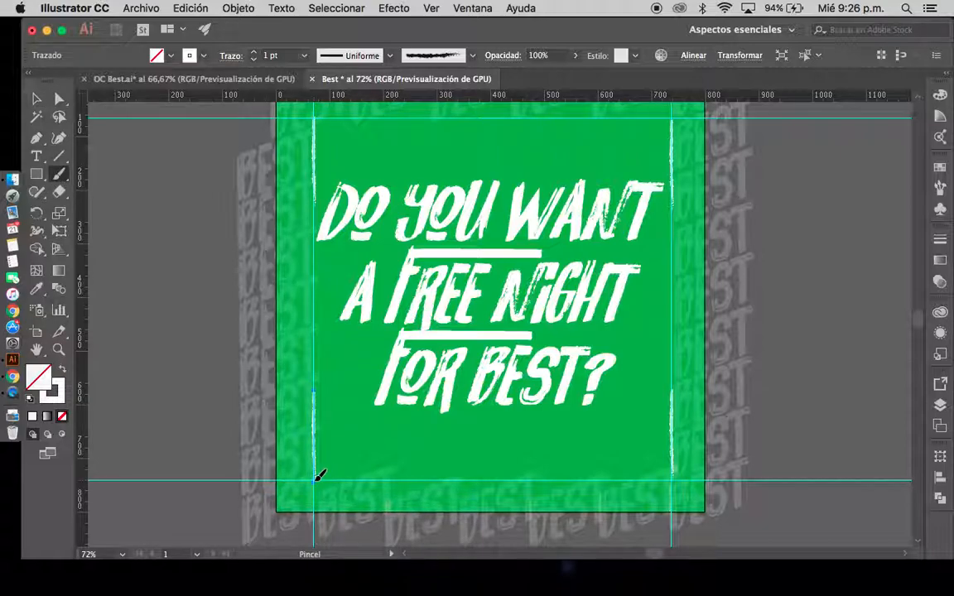
left_click_drag(316, 479, 673, 478)
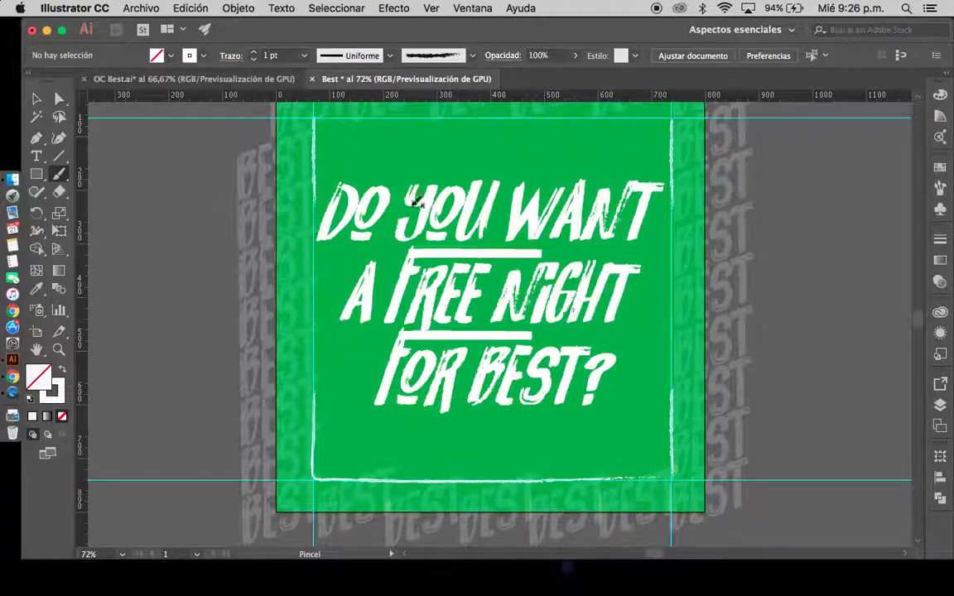
left_click_drag(322, 114, 671, 118)
left_click(36, 98)
scroll(139, 241, "up", 3)
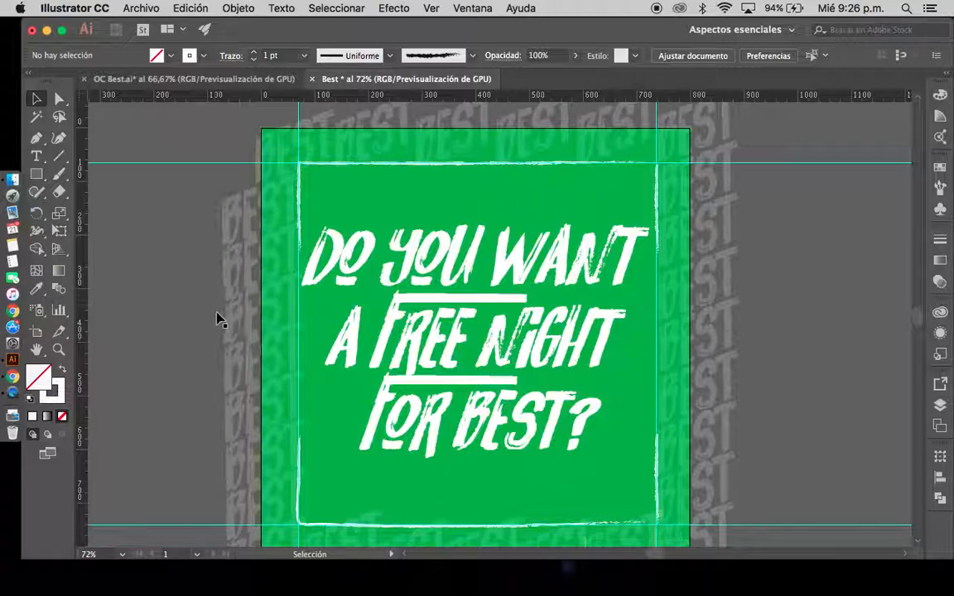
scroll(803, 380, "down", 1)
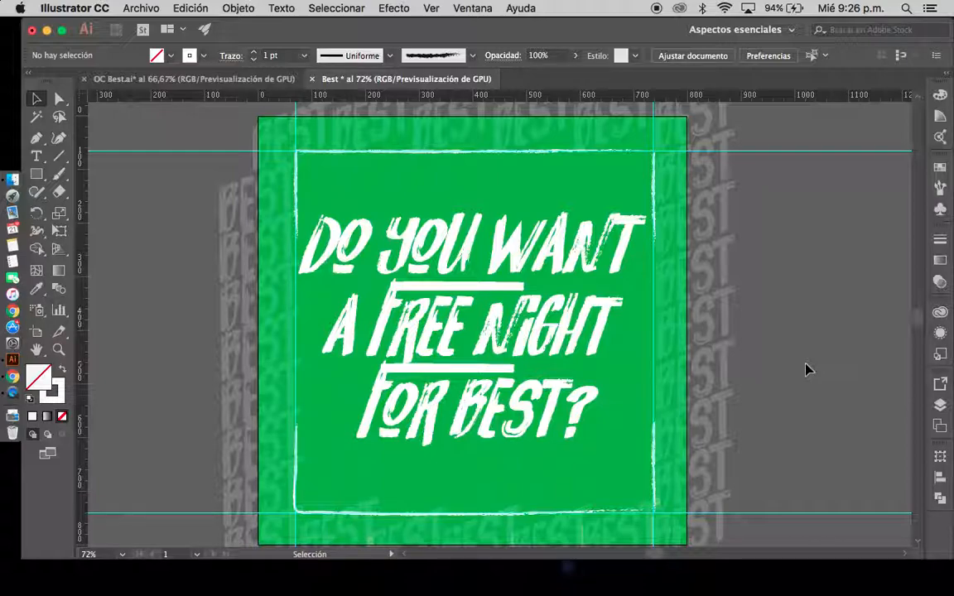
key("super+equal")
key("super+equal")
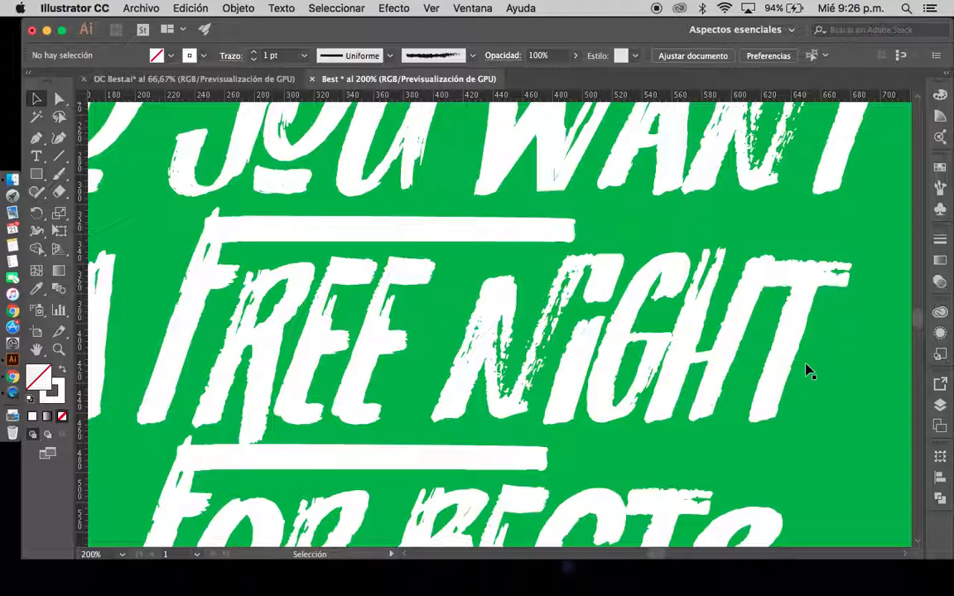
key("super+minus")
key("super+minus")
key("super+minus")
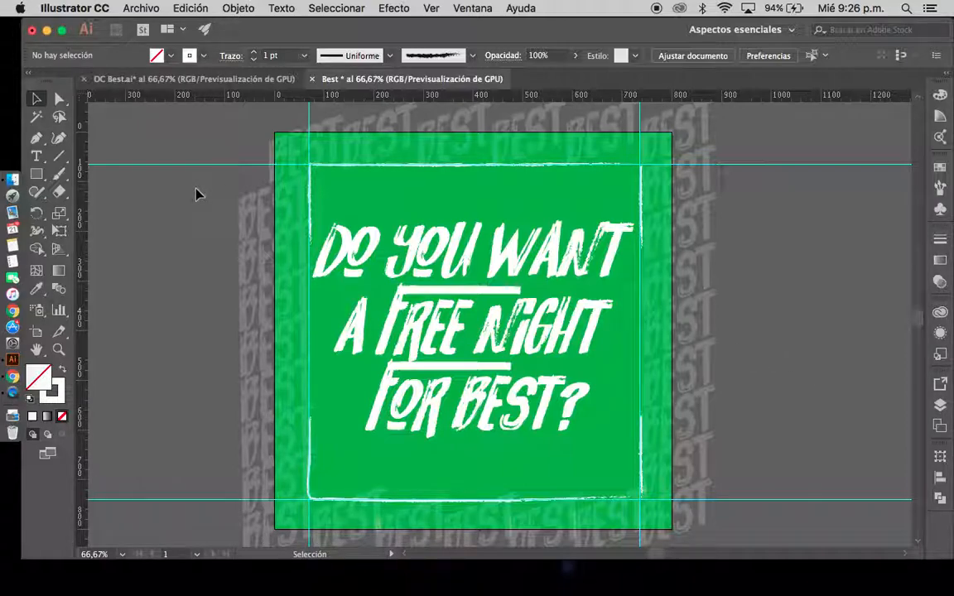
Delete the two horizontal and two vertical guides around the frame
left_click(161, 164)
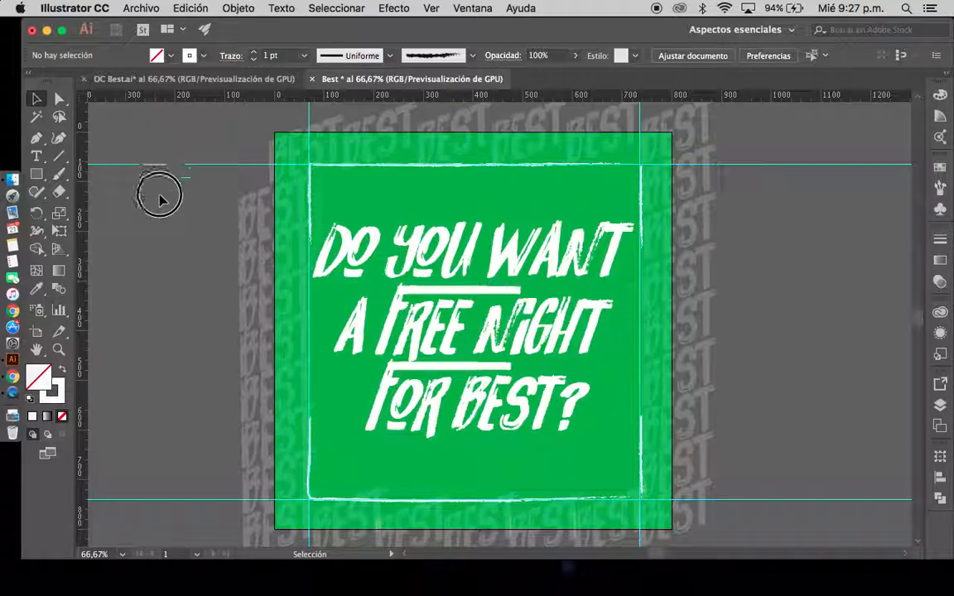
key("Delete")
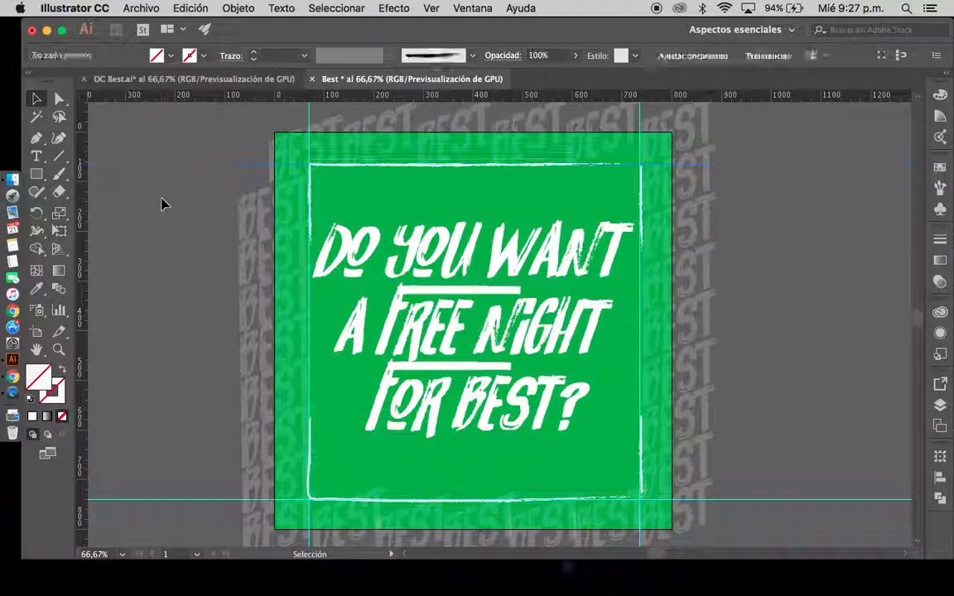
left_click(160, 473)
left_click_drag(160, 473, 166, 527)
key("Delete")
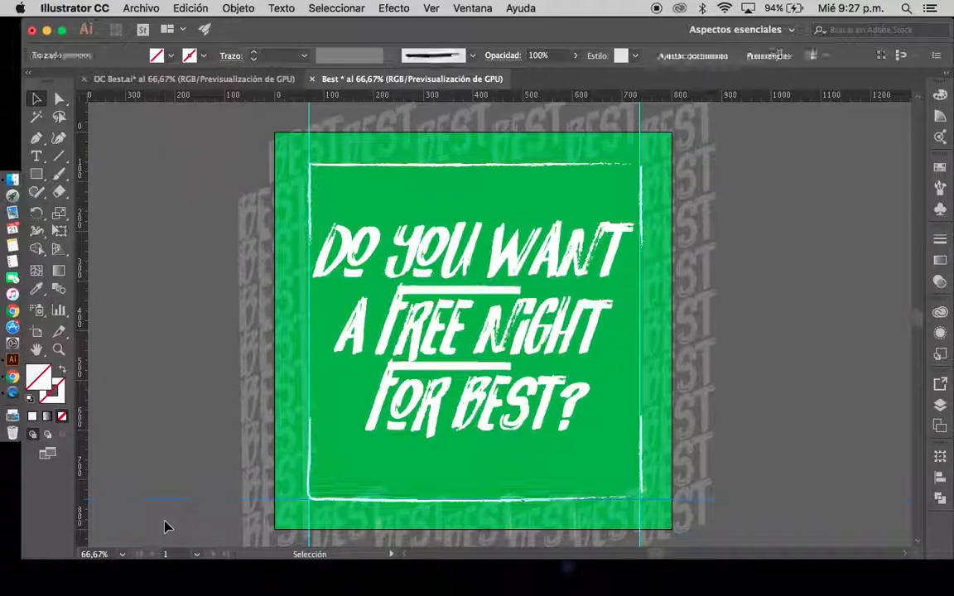
scroll(749, 255, "up", 3)
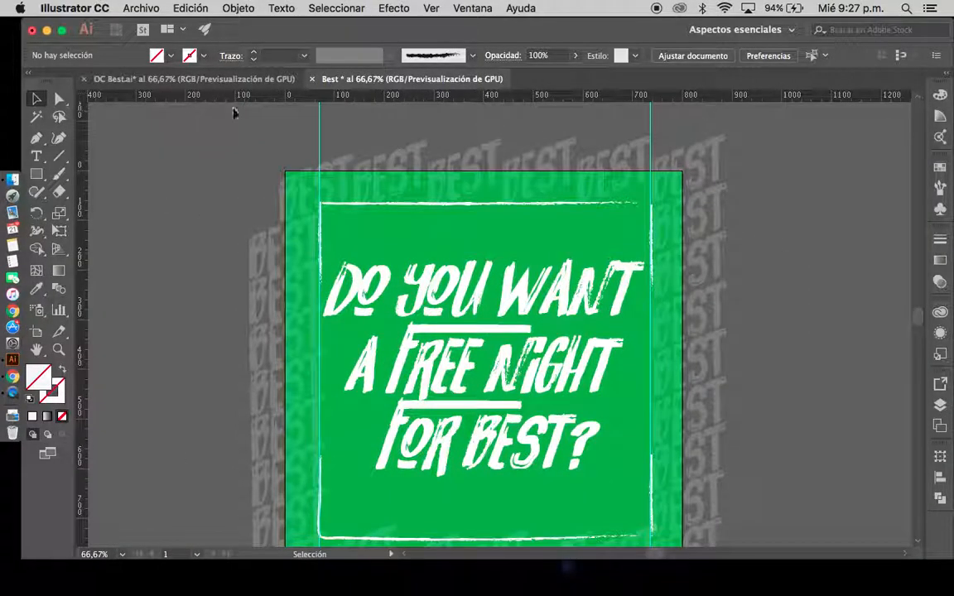
left_click_drag(692, 113, 692, 112)
key("Delete")
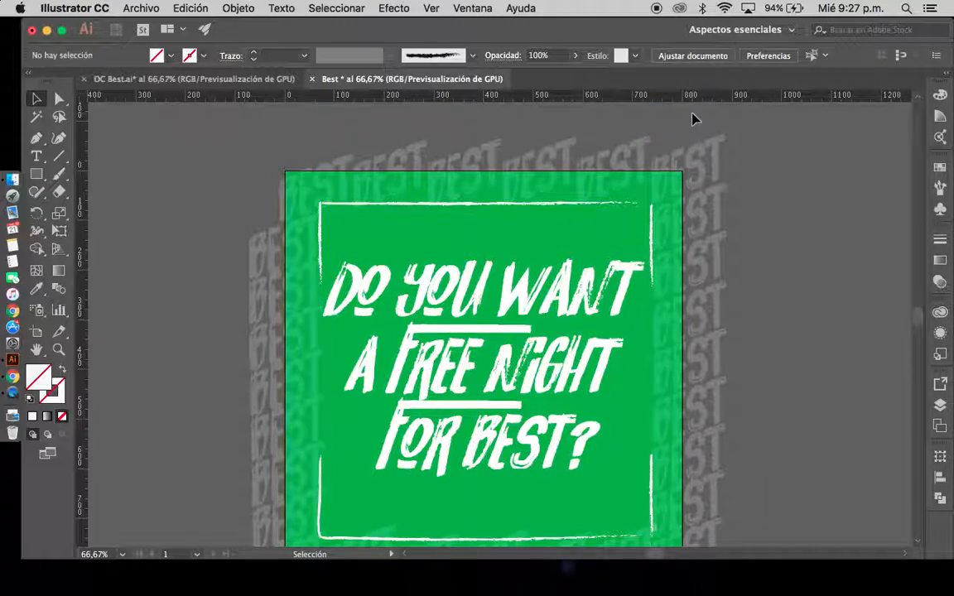
Start an export for screens and rename the artboard "Best 1"
key("space")
left_click_drag(836, 368, 826, 335)
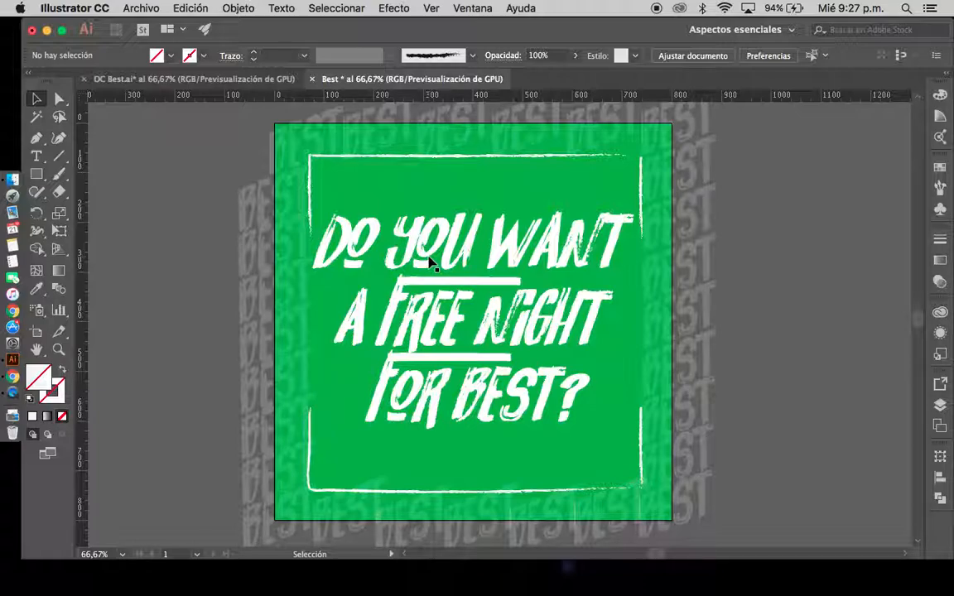
left_click(144, 9)
mouse_move(190, 254)
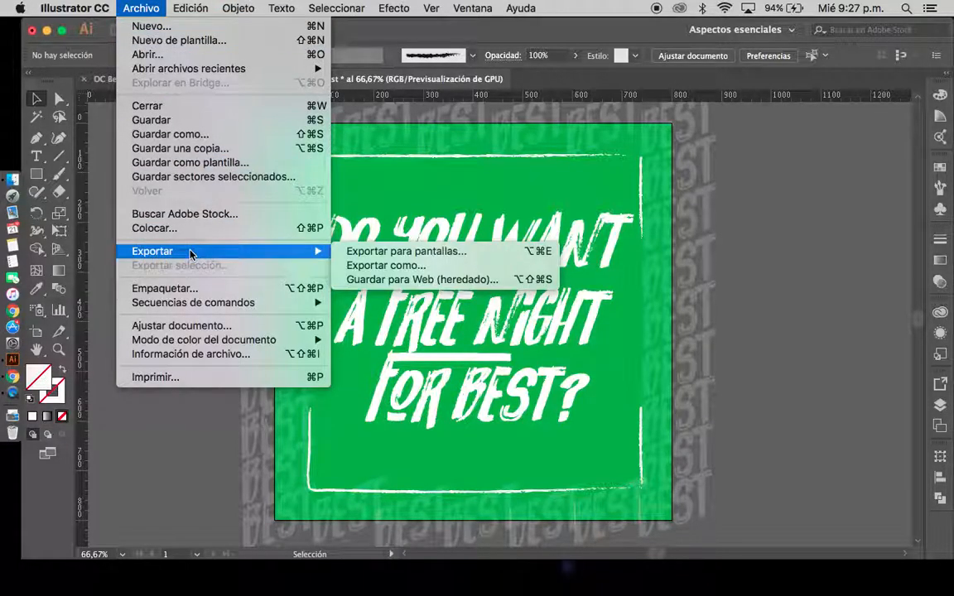
left_click(356, 252)
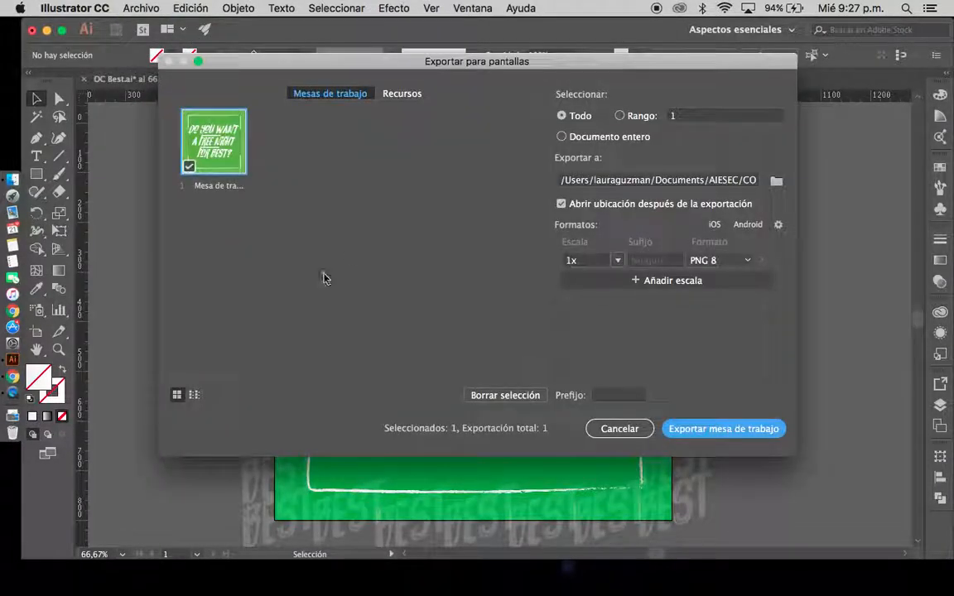
left_click(215, 186)
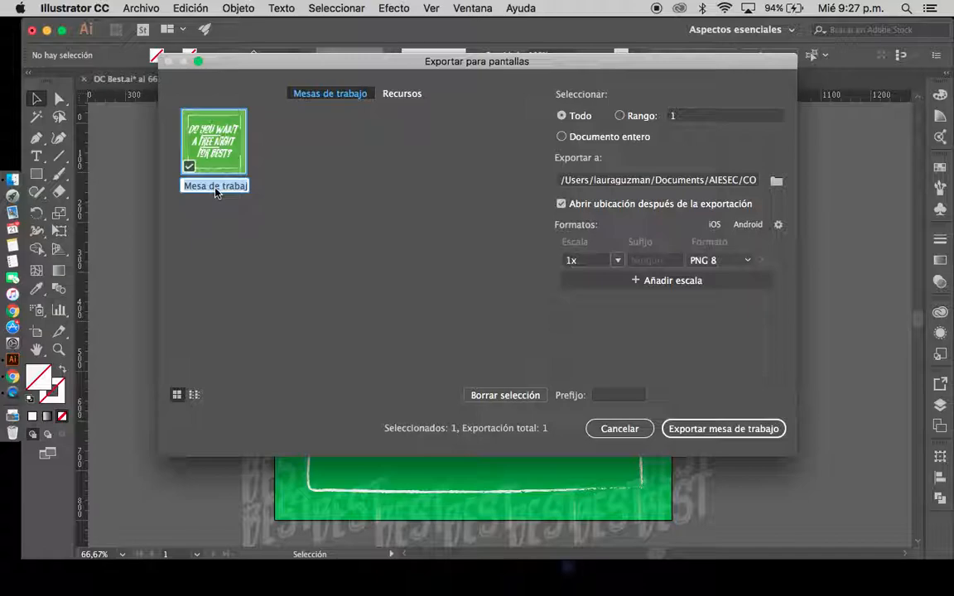
type("Best 1")
Export all artboards to the Desktop (Escritorio) in PNG 8 format at 1x scale
left_click(775, 181)
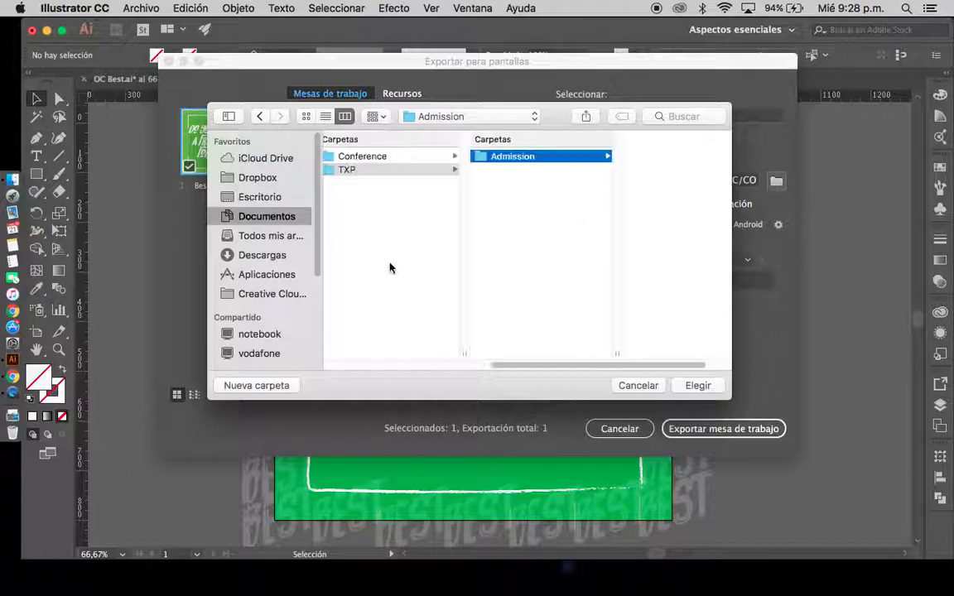
left_click(238, 198)
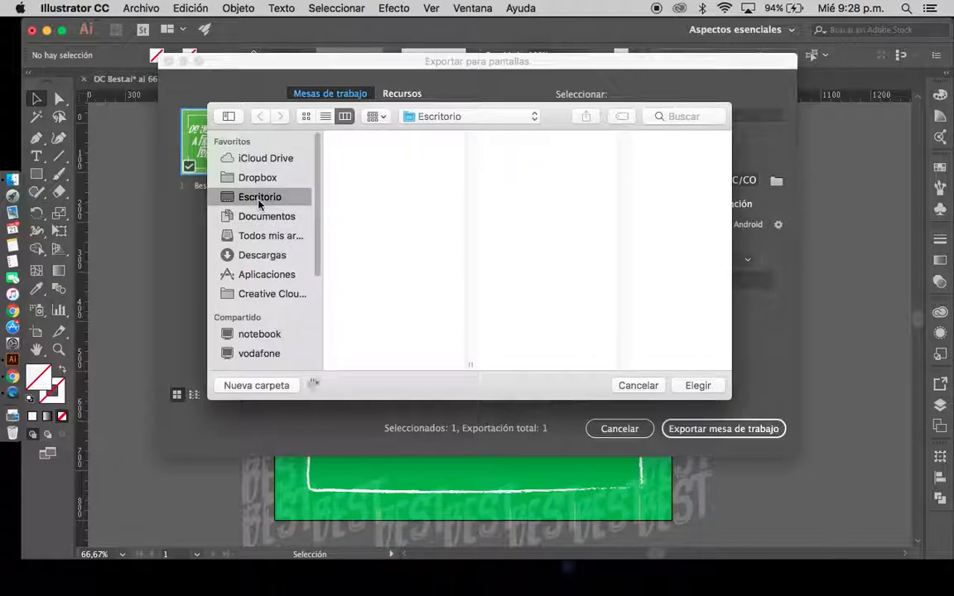
left_click(698, 385)
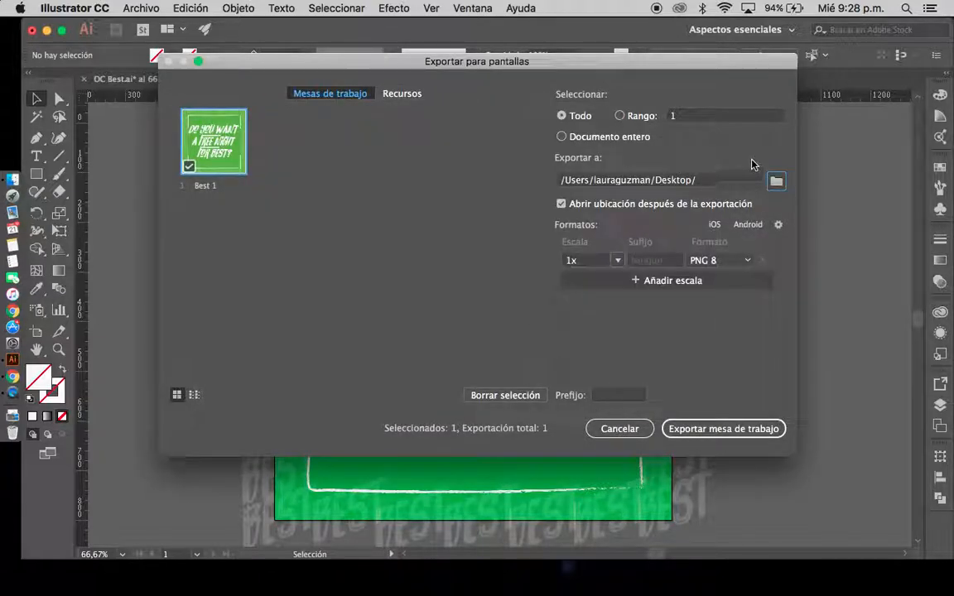
left_click(736, 260)
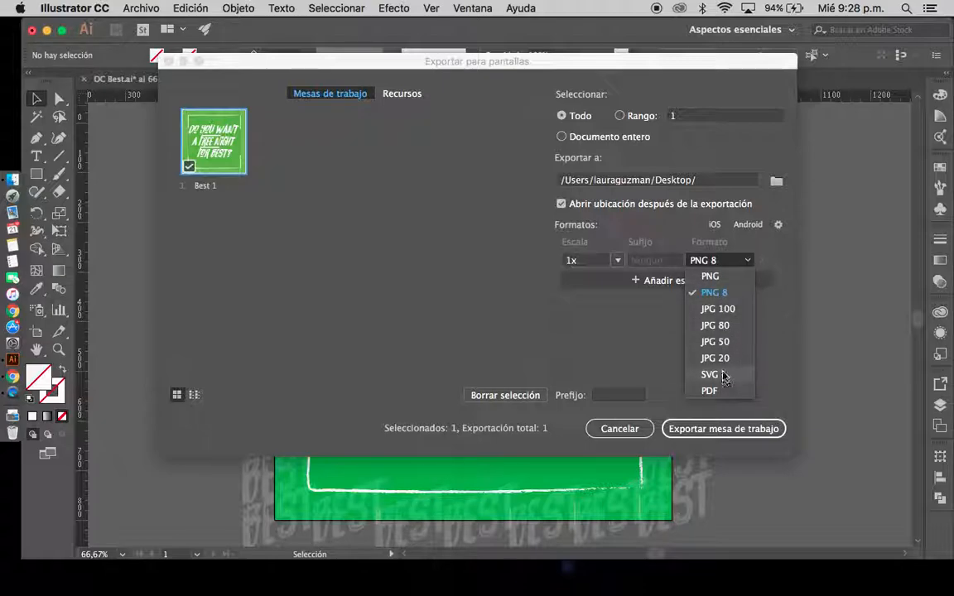
left_click(723, 293)
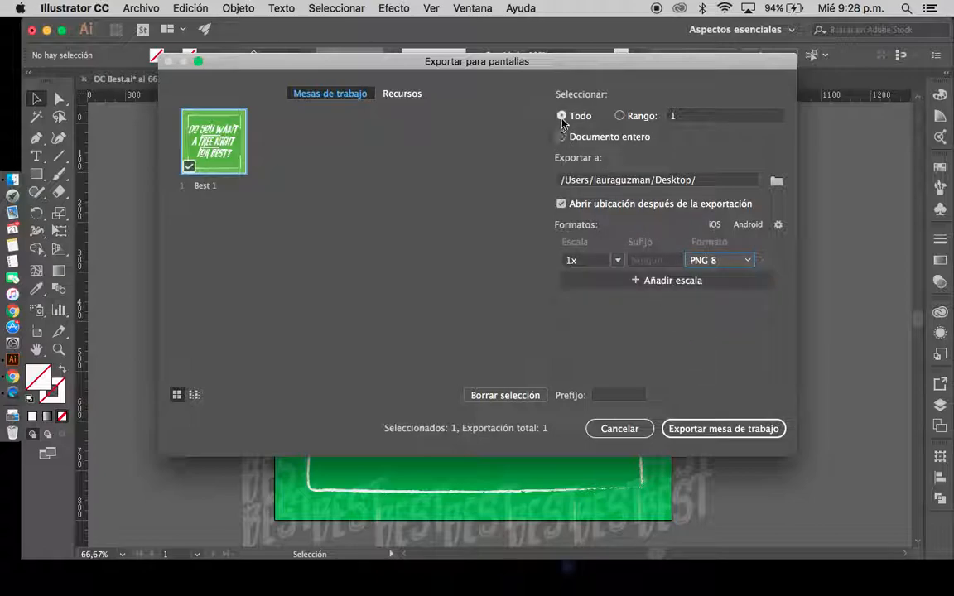
left_click(562, 116)
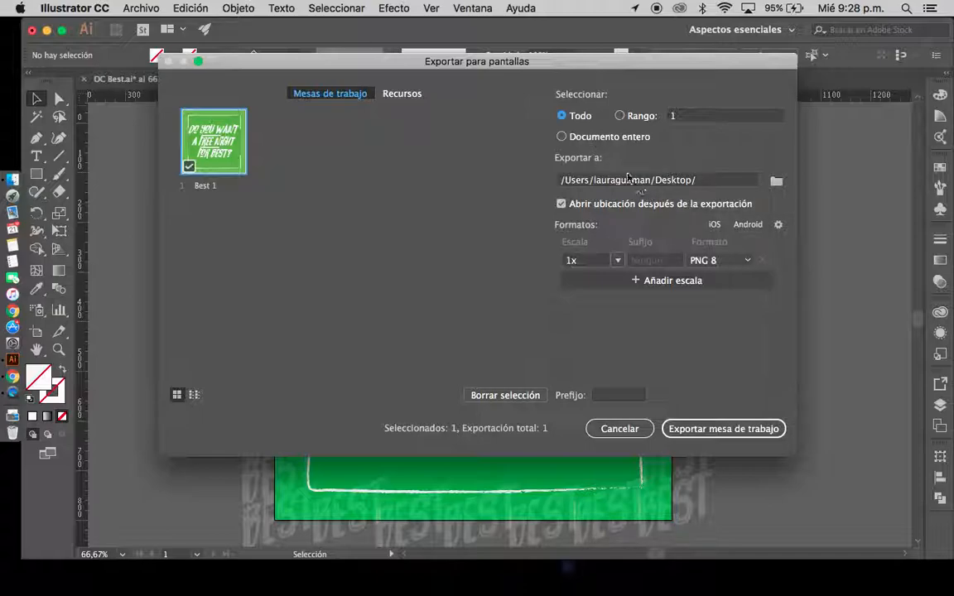
left_click(705, 432)
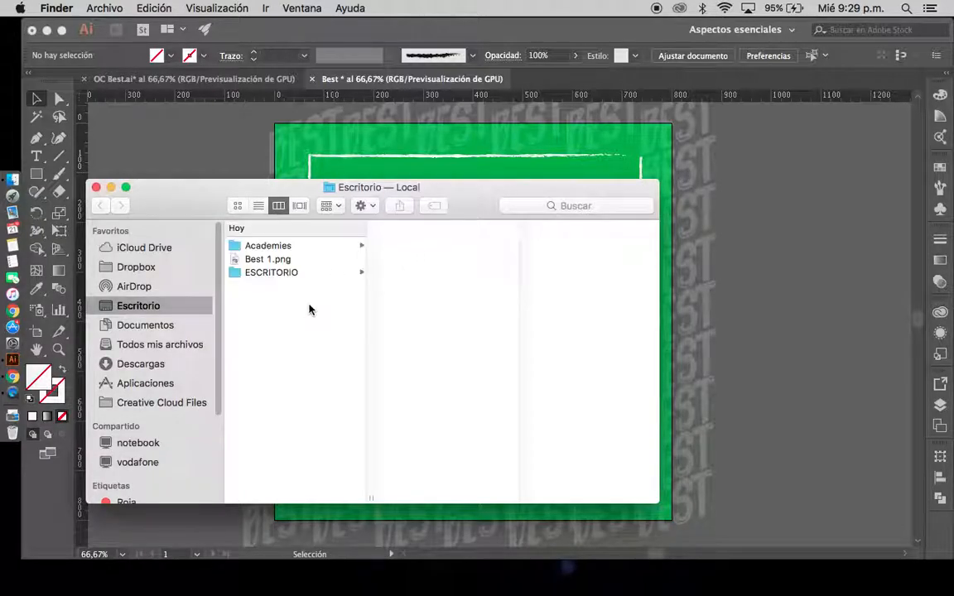
Preview the exported Best 1.png in Finder, close its window and return to the Illustrator document
left_click(275, 259)
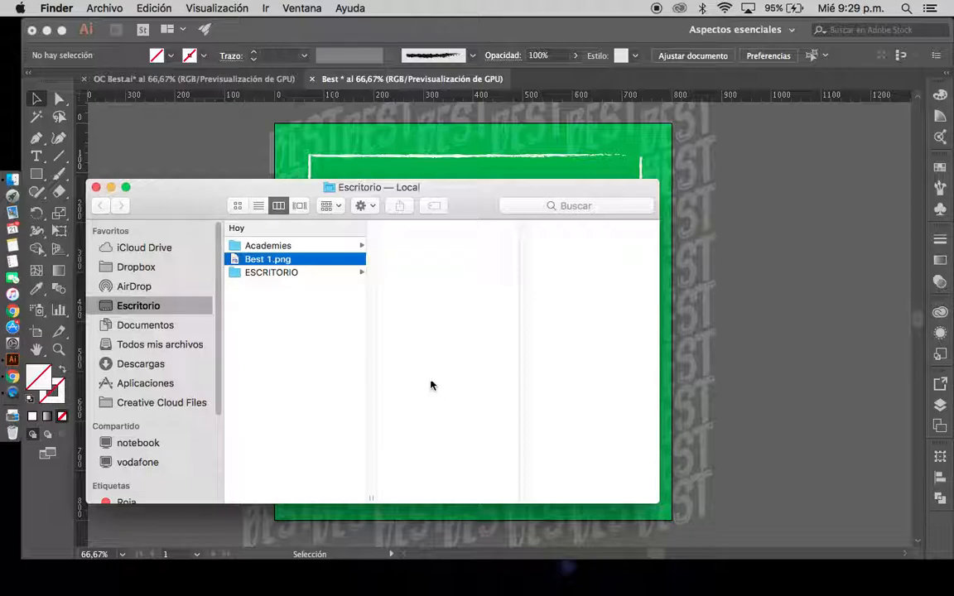
left_click_drag(191, 203, 202, 146)
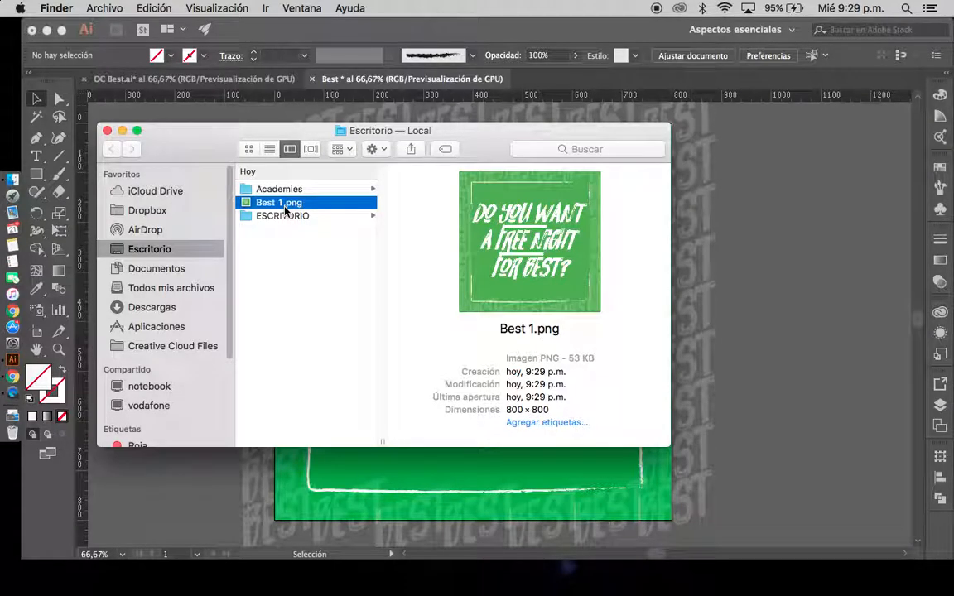
key("space")
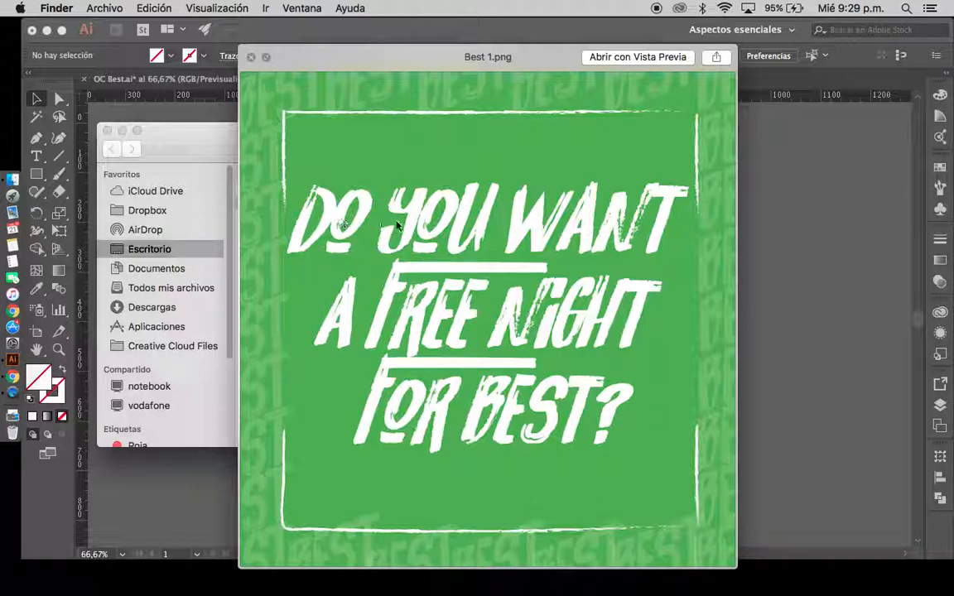
key("space")
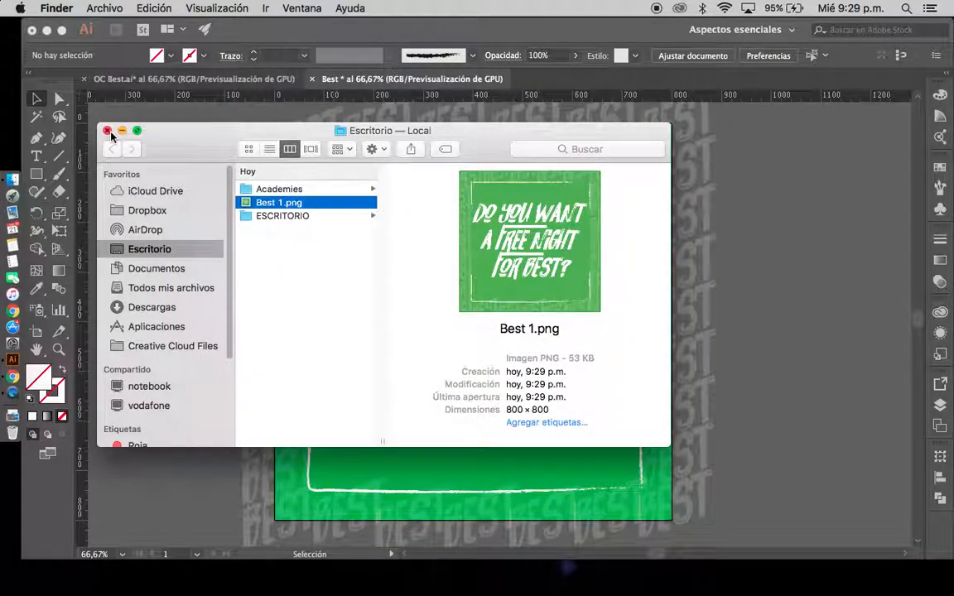
left_click(106, 131)
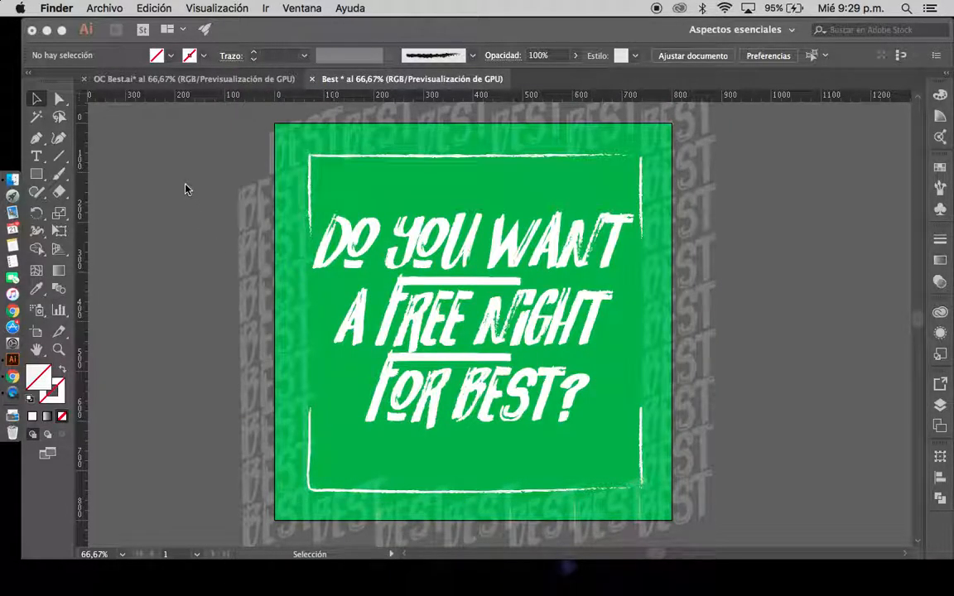
left_click(165, 142)
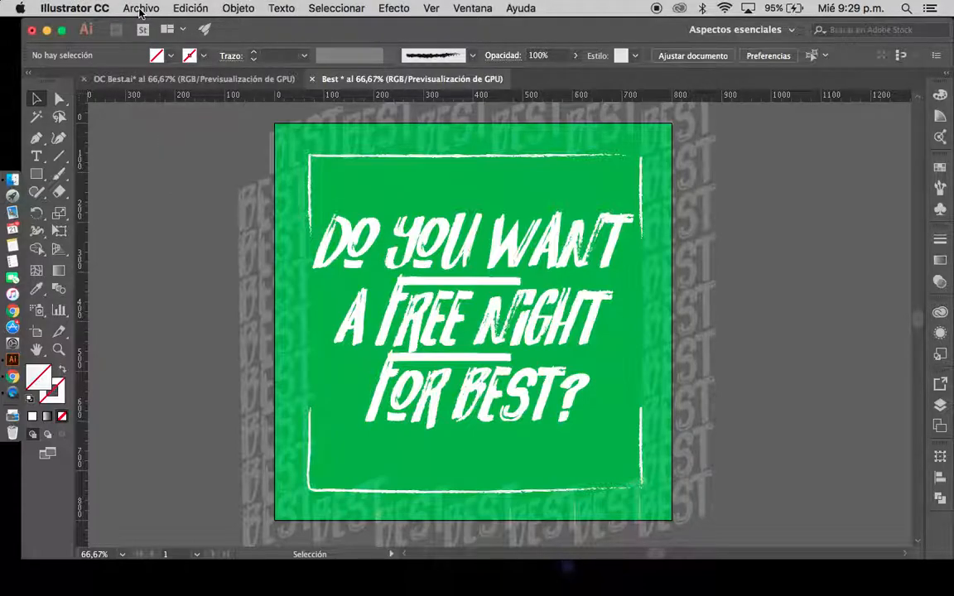
Save the document as Best.ai on the Desktop (Escritorio) in Adobe Illustrator format, using the Illustrator CC version and default options
left_click(140, 10)
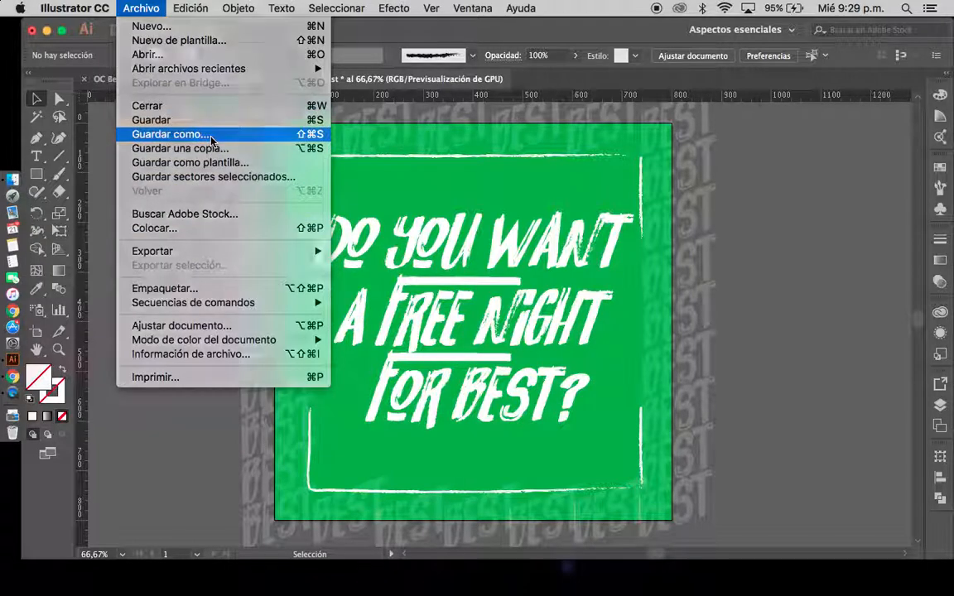
left_click(211, 137)
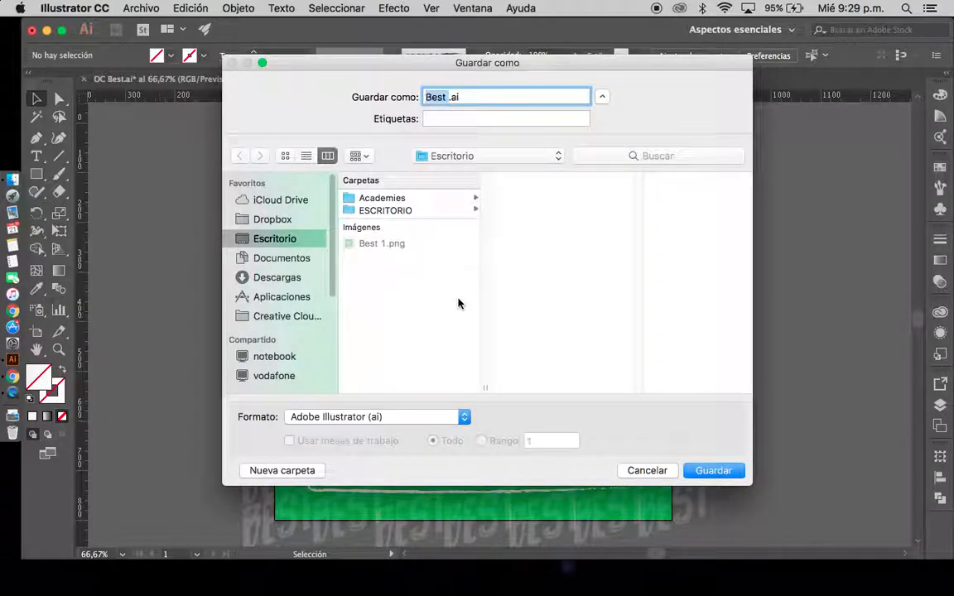
left_click(462, 419)
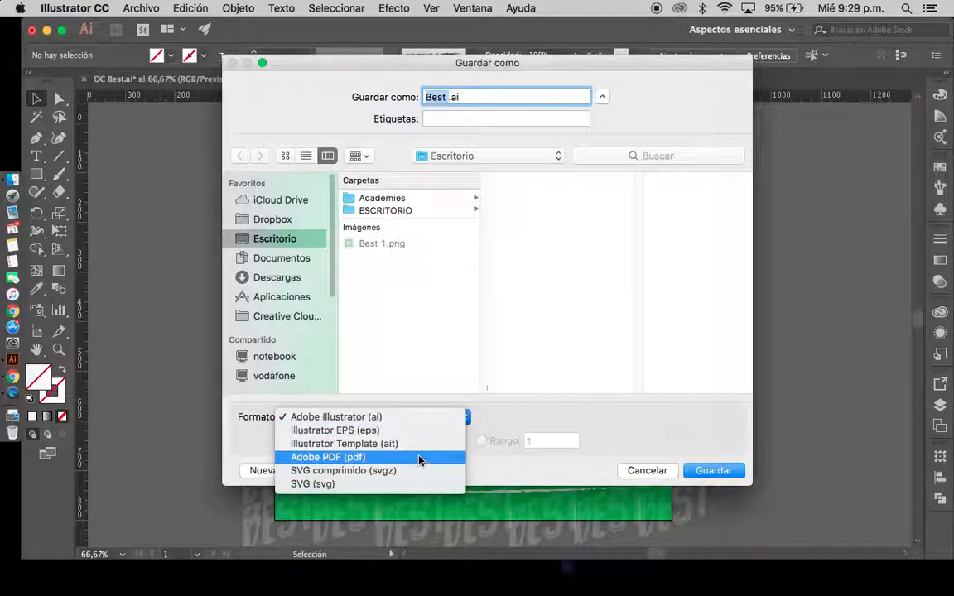
left_click(461, 234)
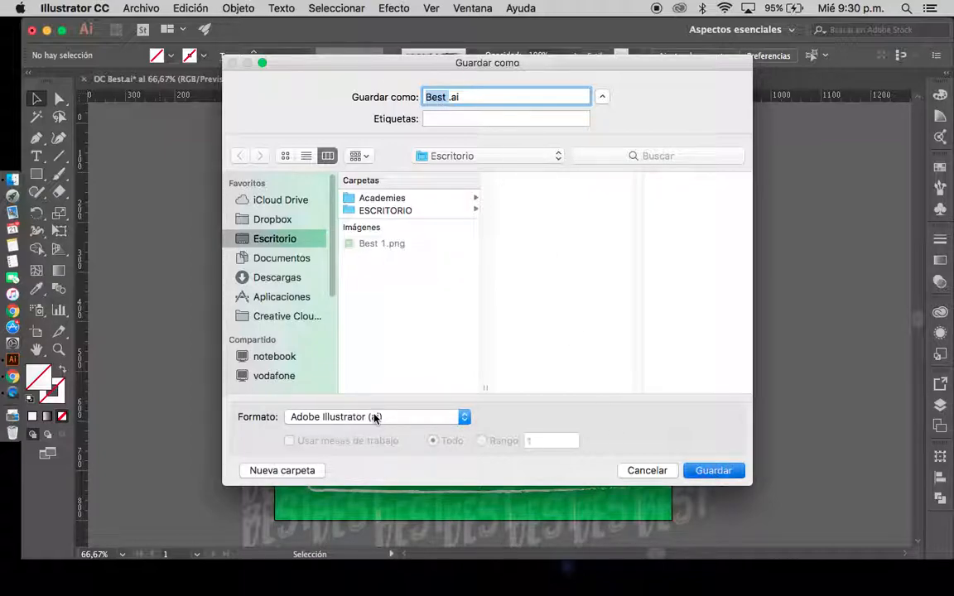
key("Return")
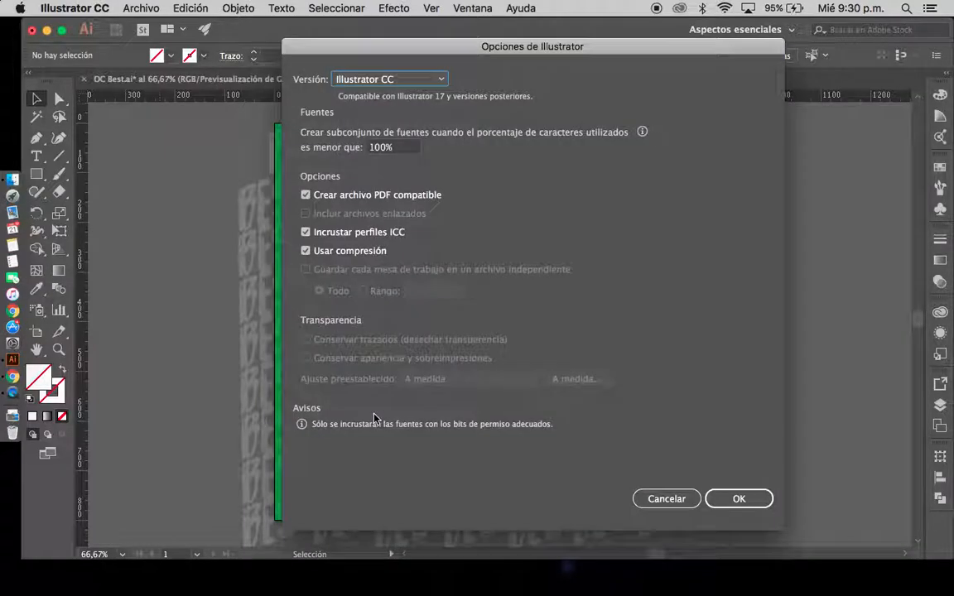
left_click(441, 81)
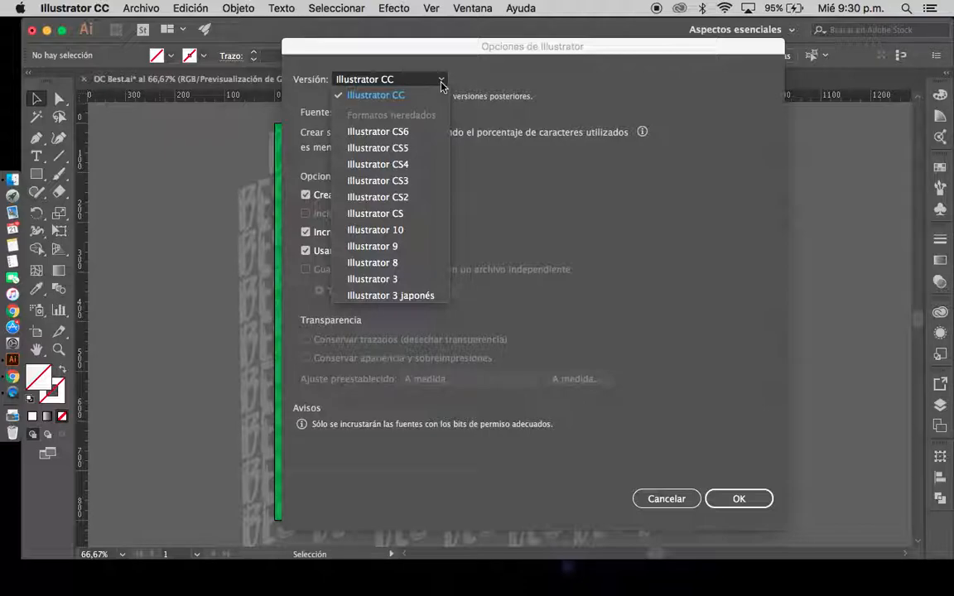
left_click(507, 72)
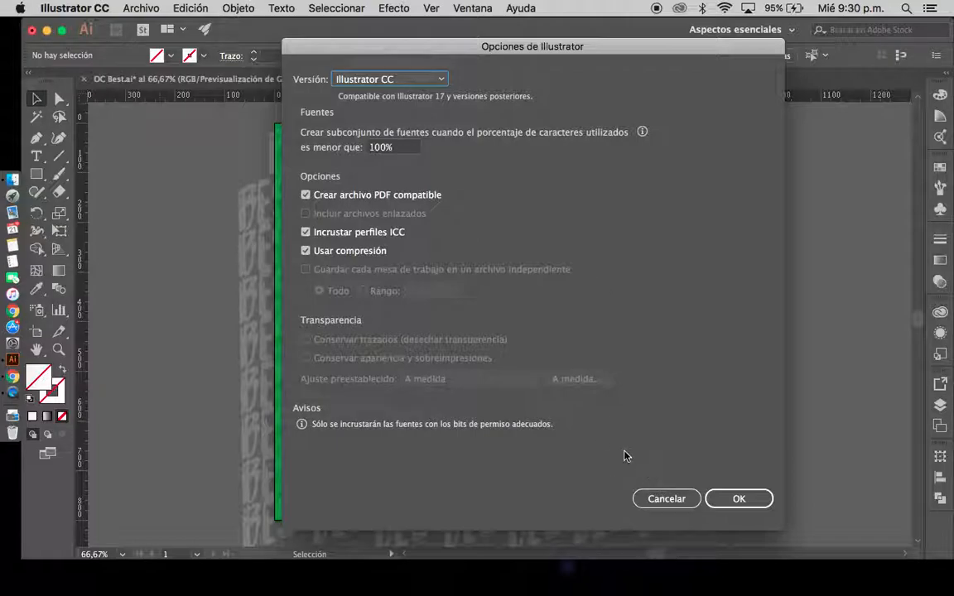
left_click(737, 499)
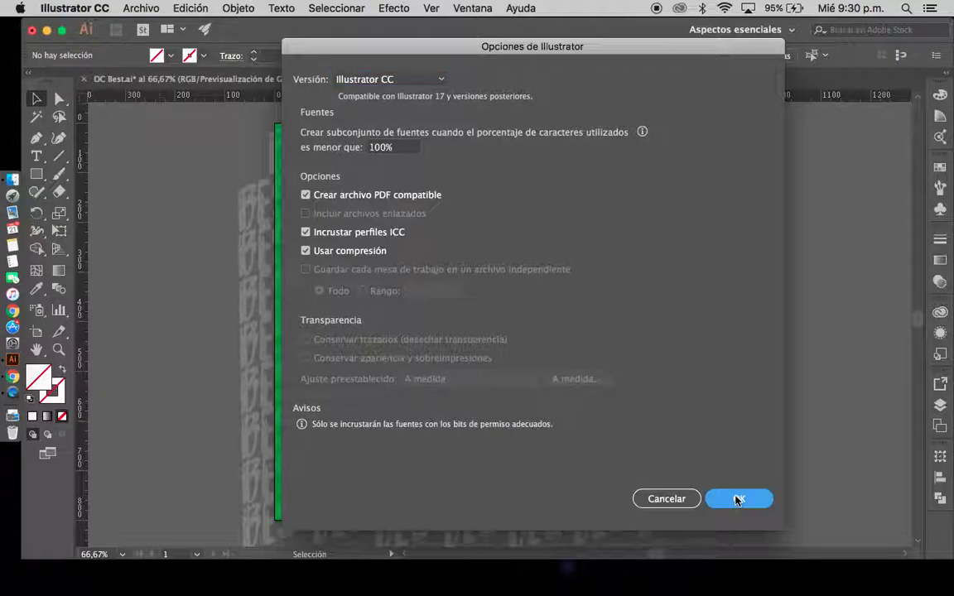